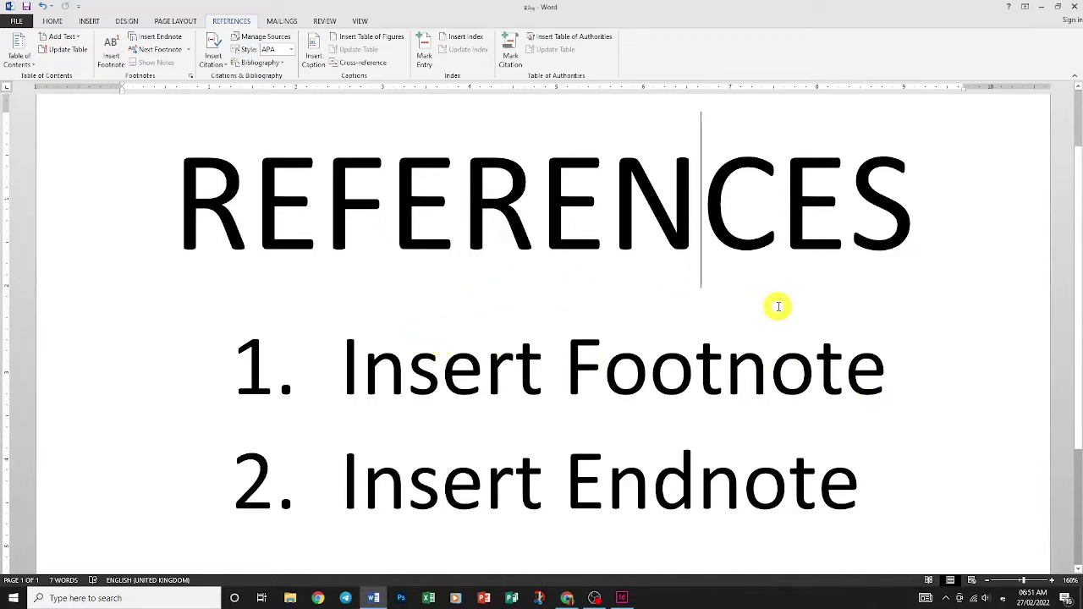
Step: Open the Tibetan document from Recent Documents and zoom out to see its contents page and body
{"action": "scroll", "coordinate": [804, 308], "scroll_direction": "down", "scroll_amount": 1}
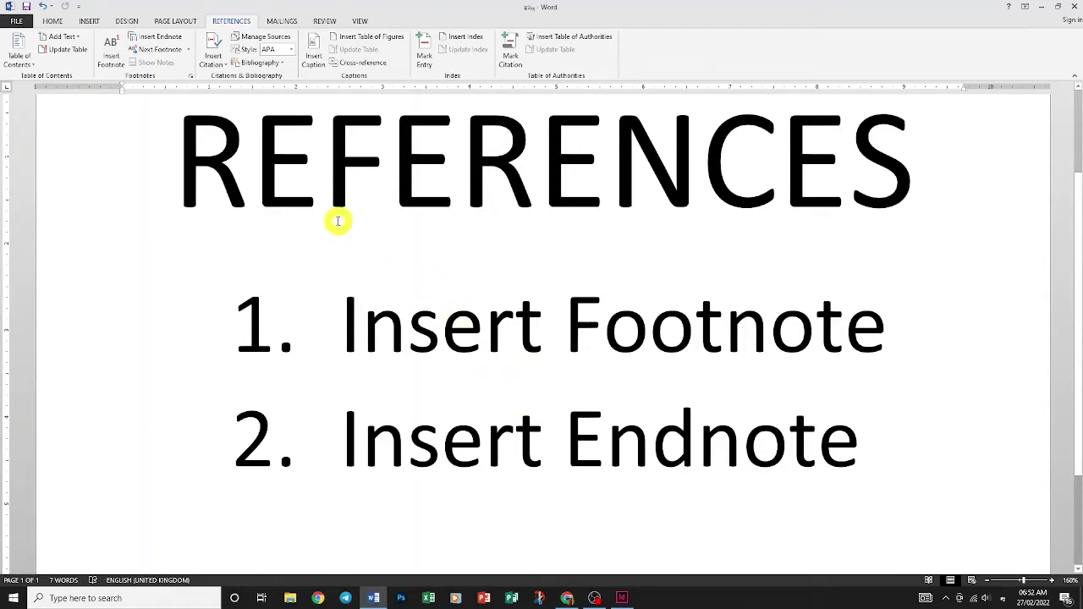
{"action": "left_click", "coordinate": [14, 21]}
{"action": "left_click", "coordinate": [43, 90]}
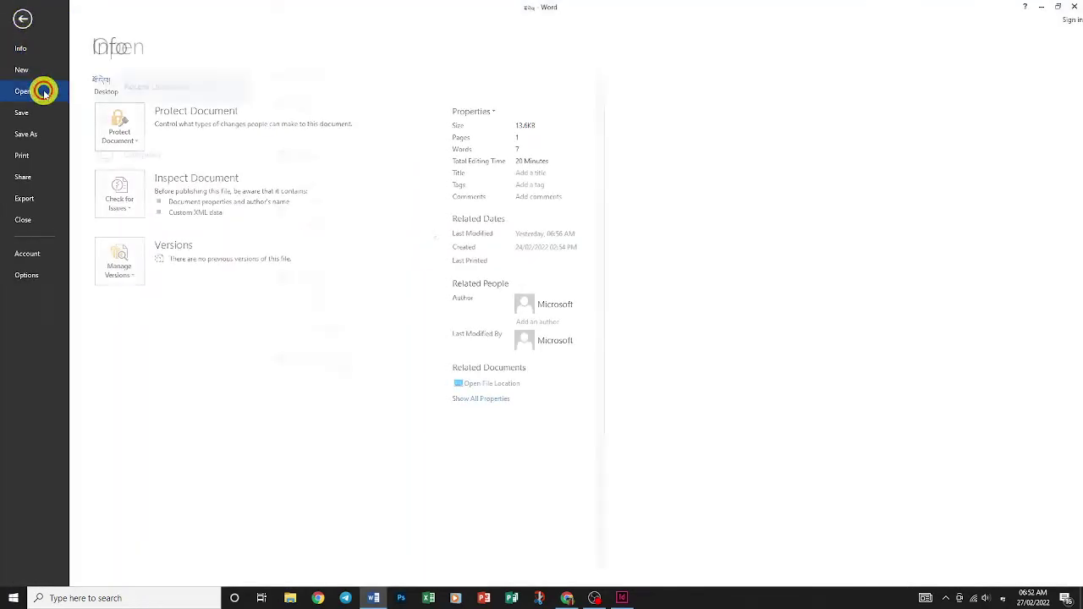
{"action": "left_click", "coordinate": [338, 126]}
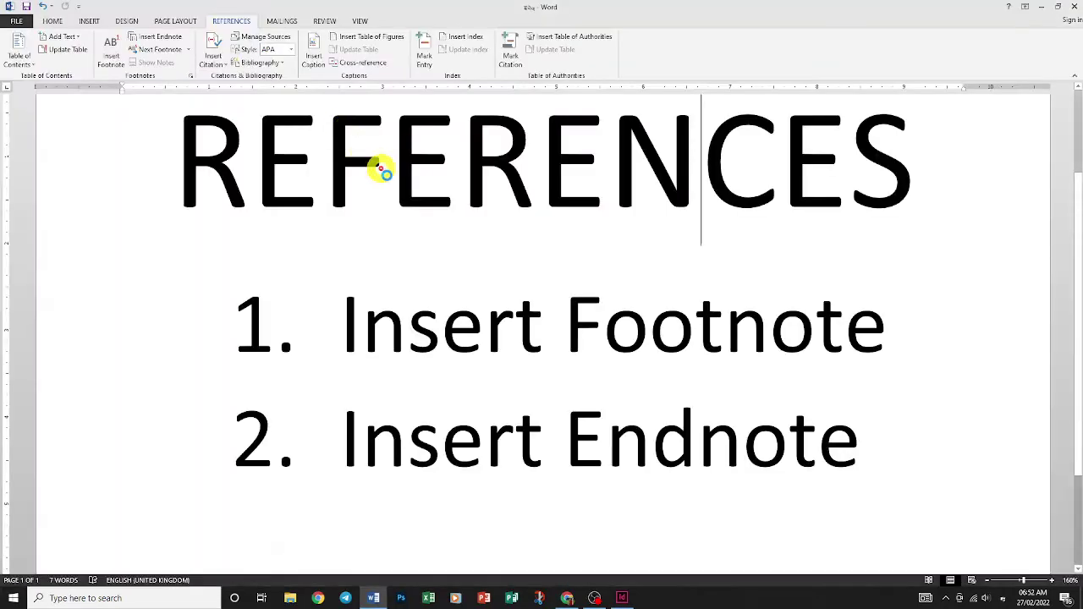
{"action": "scroll", "coordinate": [675, 370], "scroll_direction": "down", "scroll_amount": 4}
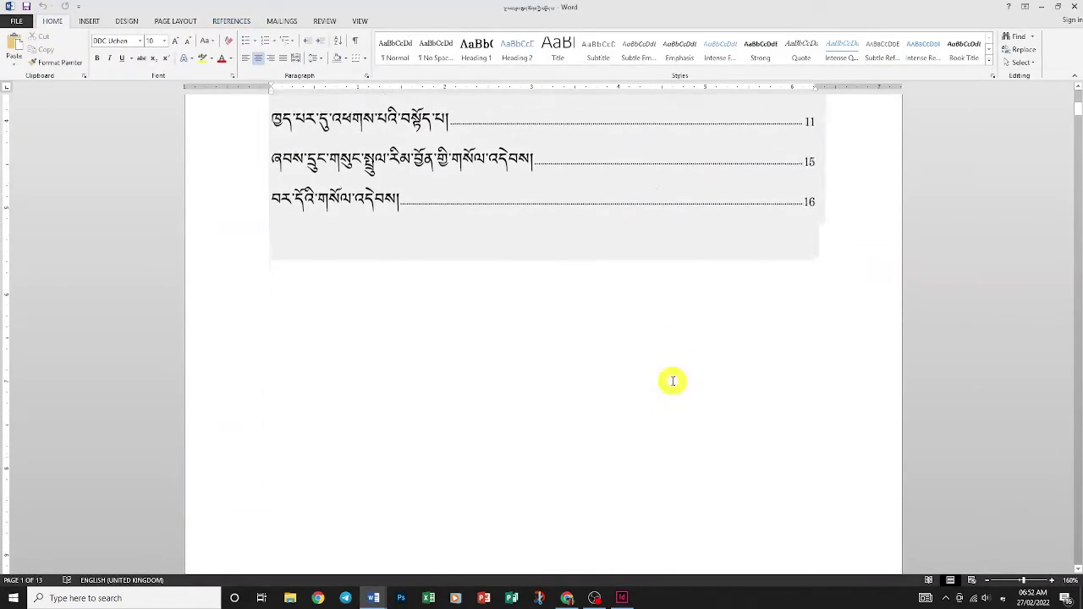
{"action": "scroll", "coordinate": [675, 372], "scroll_direction": "down", "scroll_amount": 3}
{"action": "scroll", "coordinate": [673, 380], "scroll_direction": "down", "scroll_amount": 3}
{"action": "scroll", "coordinate": [671, 382], "scroll_direction": "down", "scroll_amount": 5}
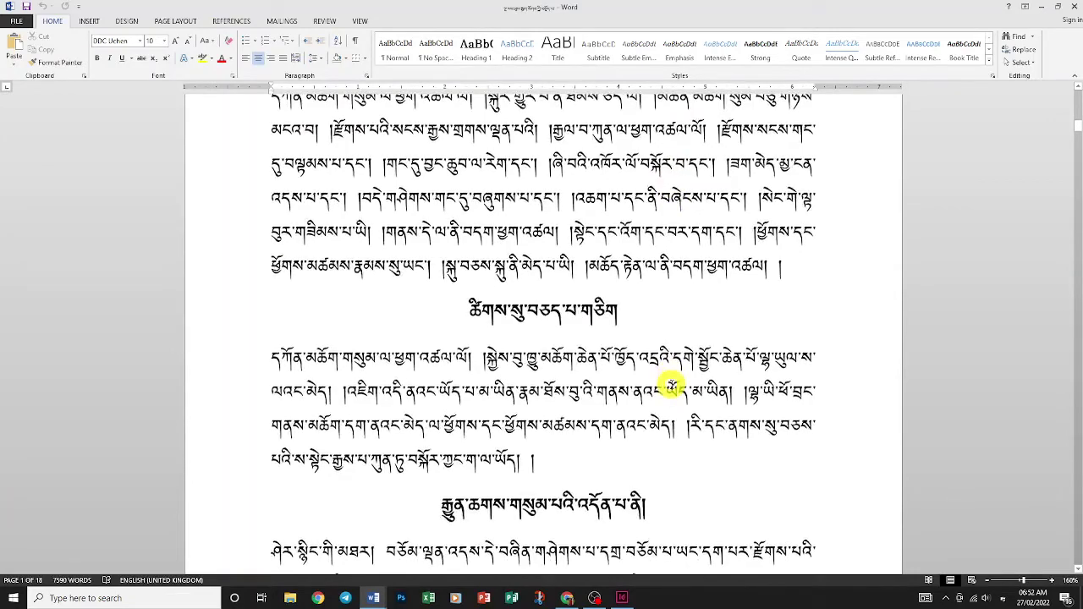
{"action": "scroll", "coordinate": [673, 382], "scroll_direction": "up", "scroll_amount": 1}
{"action": "scroll", "coordinate": [672, 382], "scroll_direction": "down", "scroll_amount": 1, "text": "ctrl"}
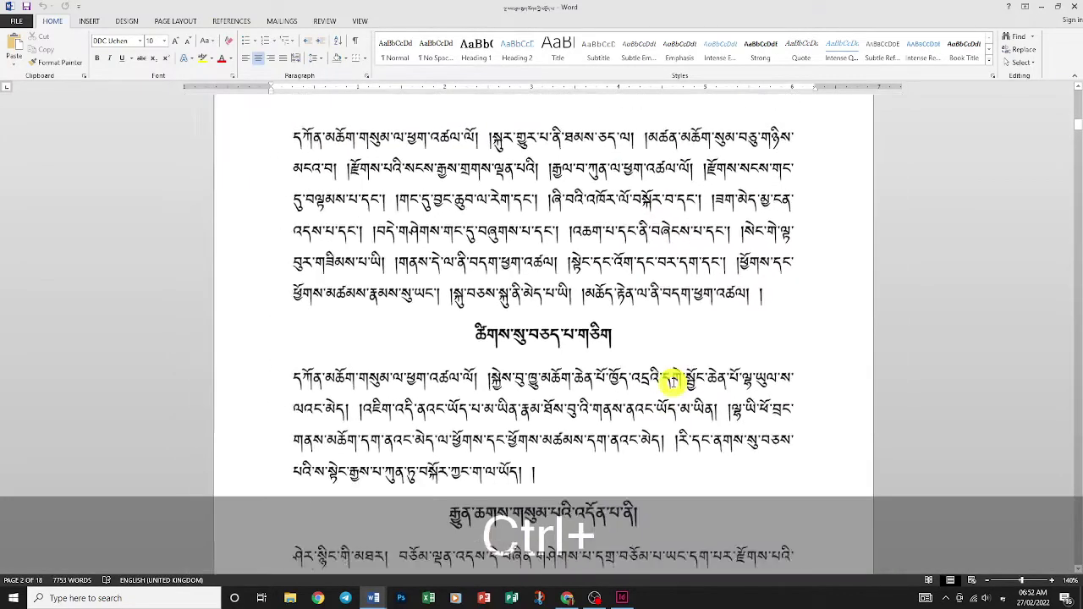
{"action": "scroll", "coordinate": [672, 382], "scroll_direction": "down", "scroll_amount": 1, "text": "ctrl"}
{"action": "scroll", "coordinate": [672, 382], "scroll_direction": "down", "scroll_amount": 1, "text": "ctrl"}
{"action": "scroll", "coordinate": [672, 382], "scroll_direction": "down", "scroll_amount": 3, "text": "ctrl"}
{"action": "scroll", "coordinate": [672, 382], "scroll_direction": "up", "scroll_amount": 1, "text": "ctrl"}
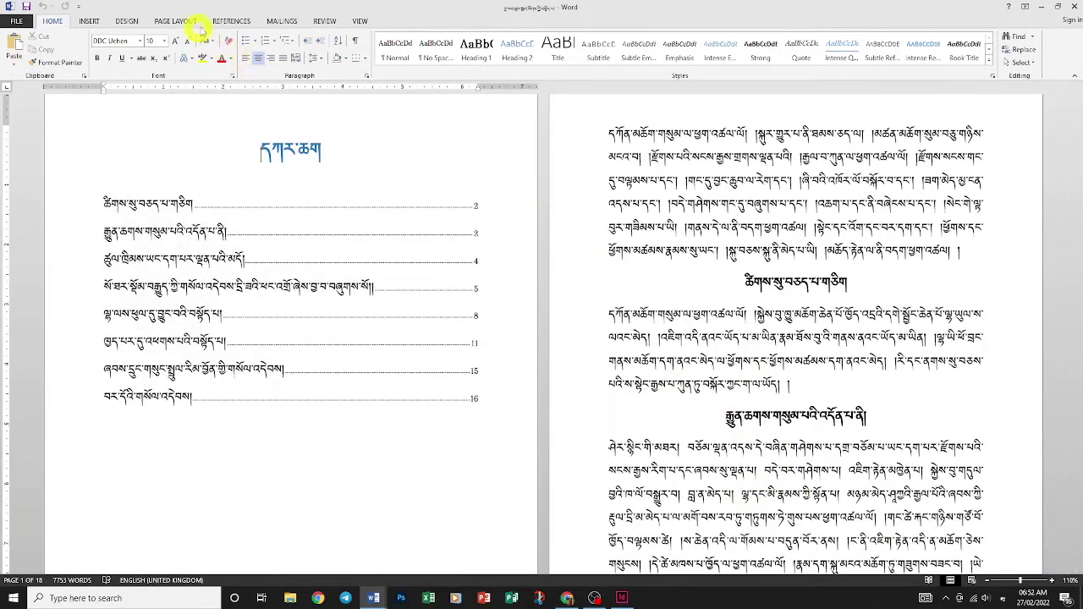
Step: Switch the view to One Page and put the cursor in page 2's first body paragraph
{"action": "left_click", "coordinate": [328, 20]}
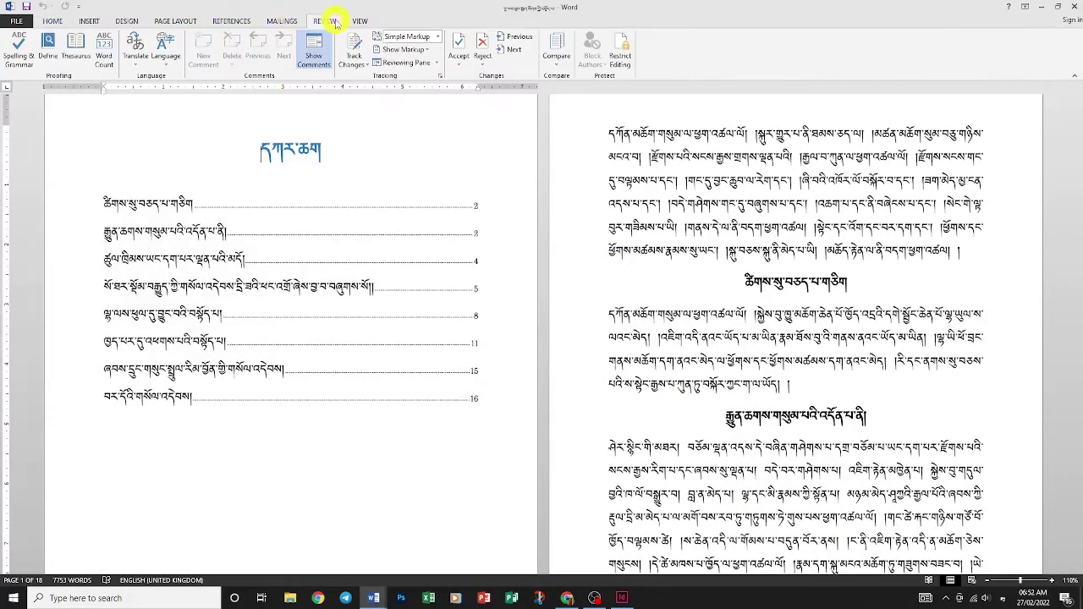
{"action": "left_click", "coordinate": [356, 20]}
{"action": "left_click", "coordinate": [250, 36]}
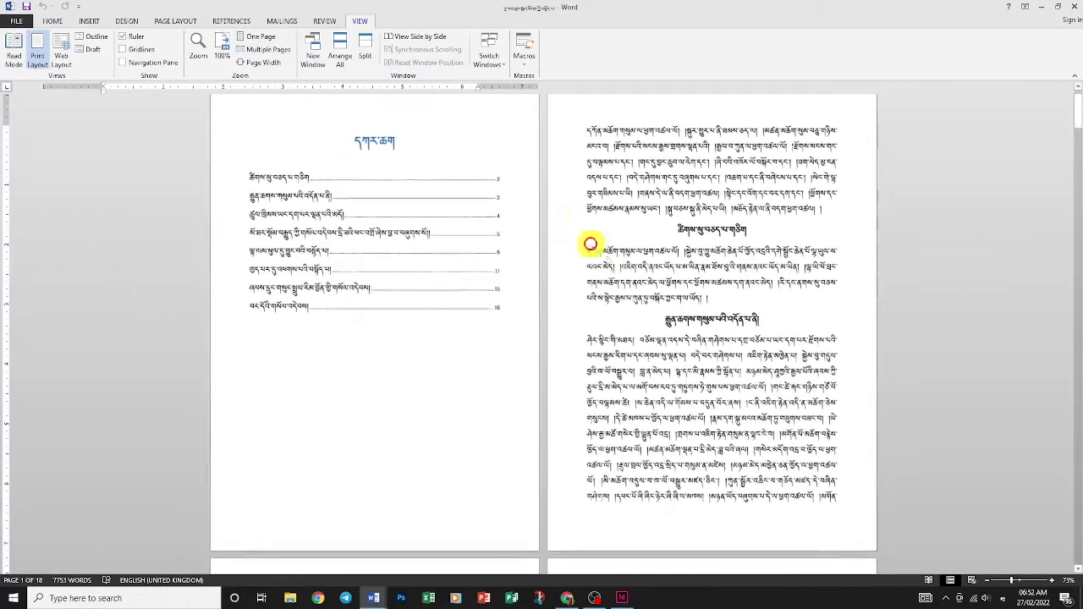
{"action": "scroll", "coordinate": [647, 313], "scroll_direction": "down", "scroll_amount": 5}
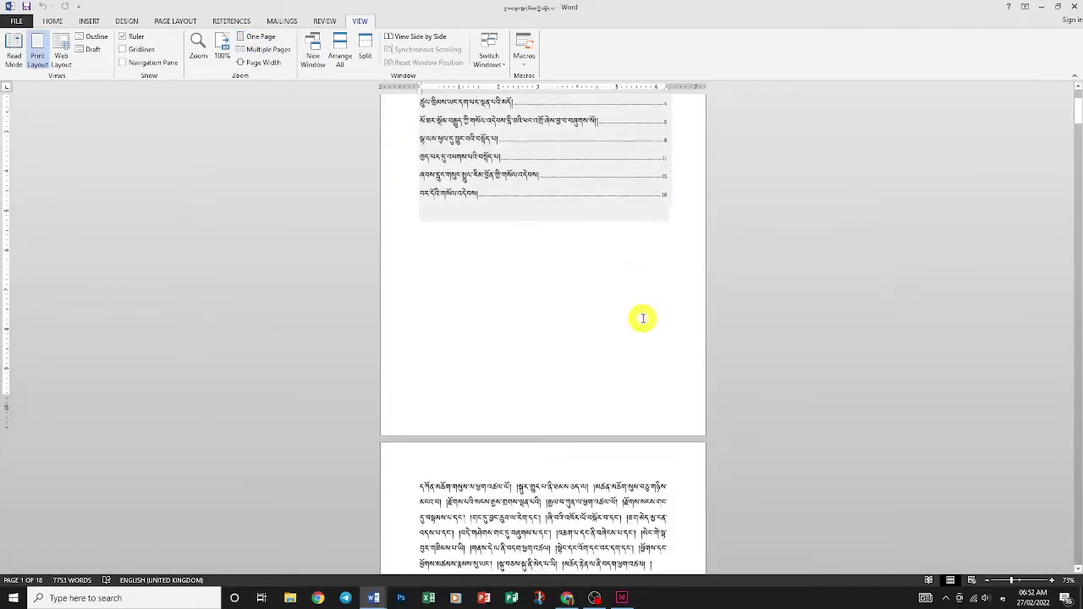
{"action": "scroll", "coordinate": [642, 318], "scroll_direction": "down", "scroll_amount": 5}
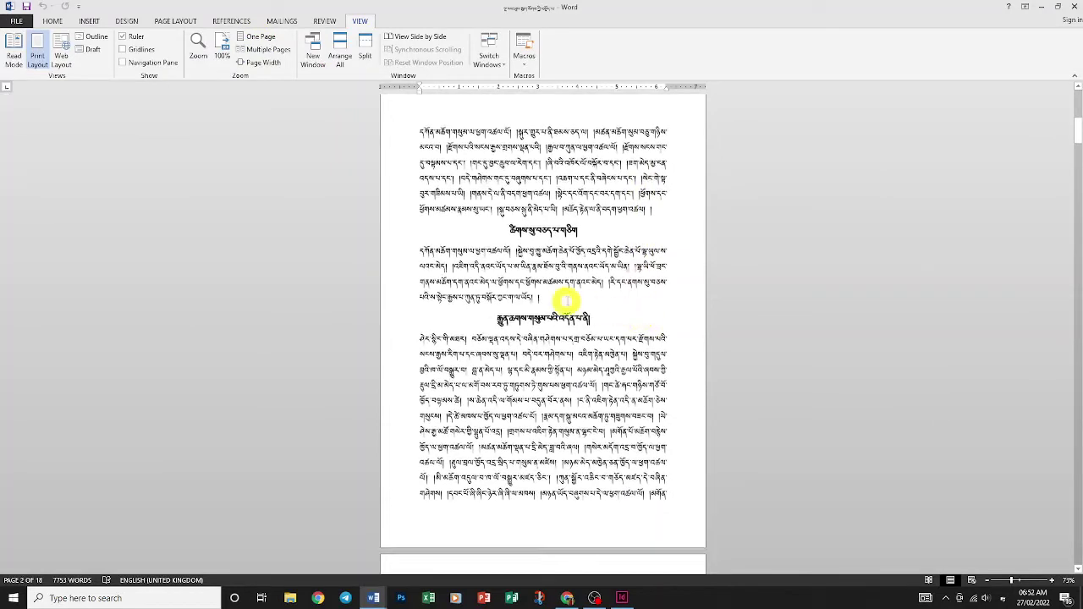
{"action": "left_click", "coordinate": [526, 247]}
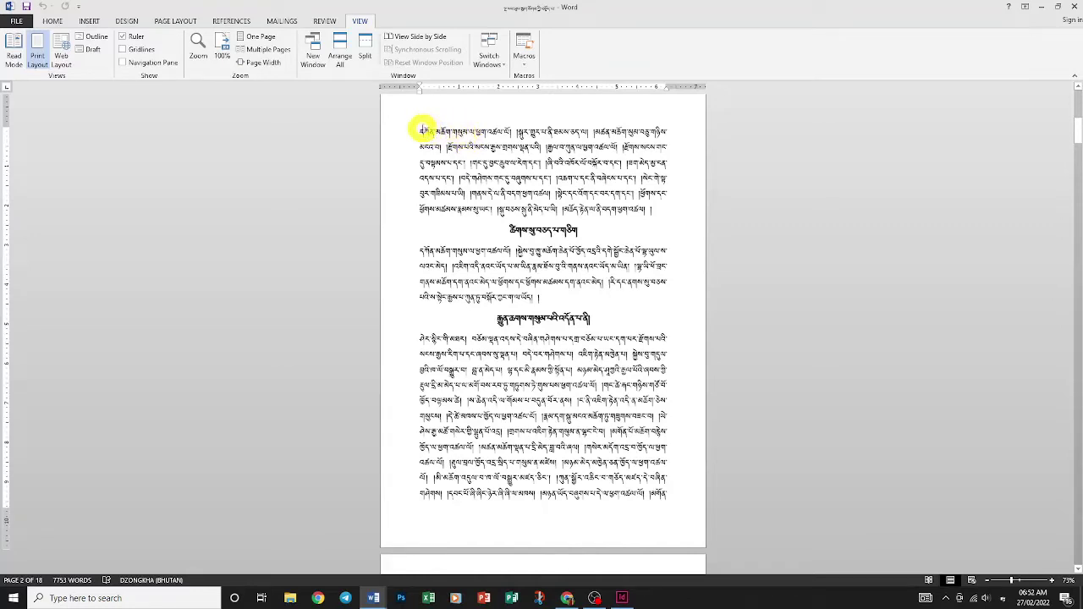
Step: Insert footnote 1 at the cursor position on page 2 from the References tab
{"action": "left_click", "coordinate": [230, 22]}
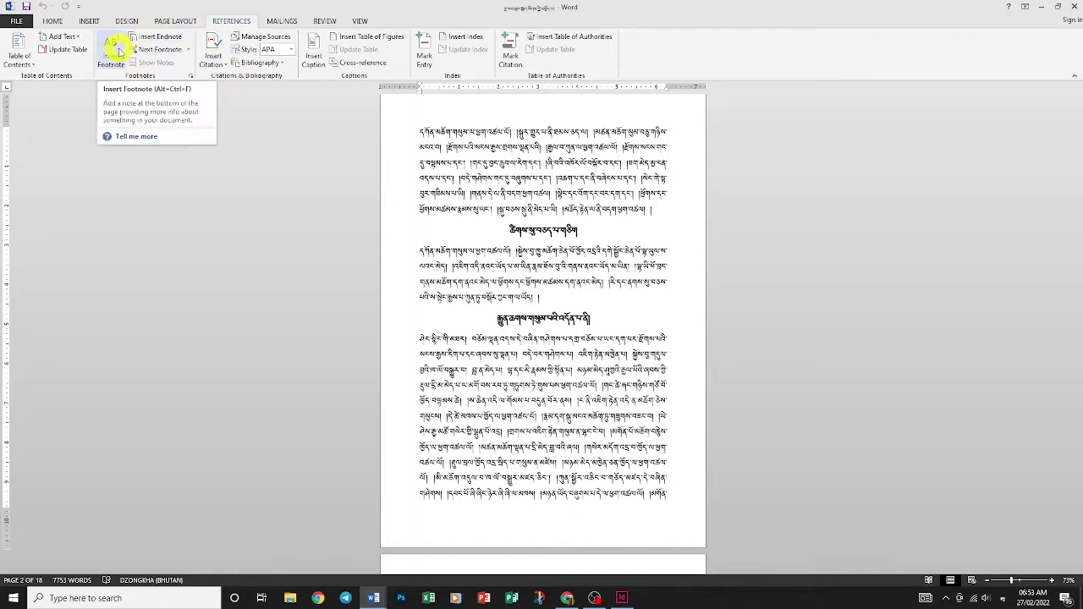
{"action": "left_click", "coordinate": [118, 51]}
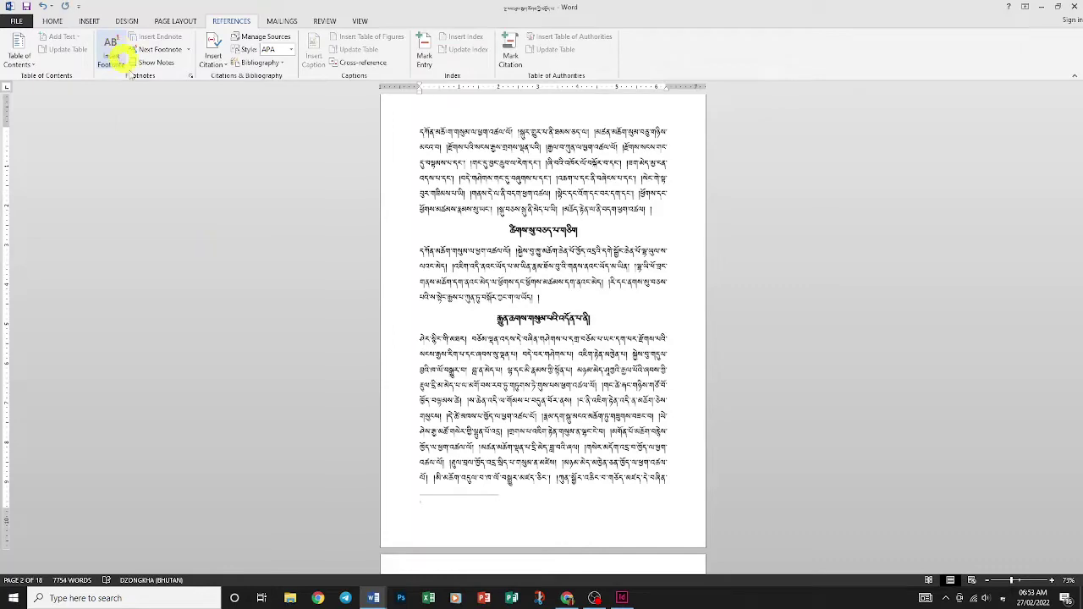
Step: Zoom in on the footnote area and enter དཀོན་ཅོག as footnote 1's text
{"action": "scroll", "coordinate": [499, 506], "scroll_direction": "down", "scroll_amount": 2}
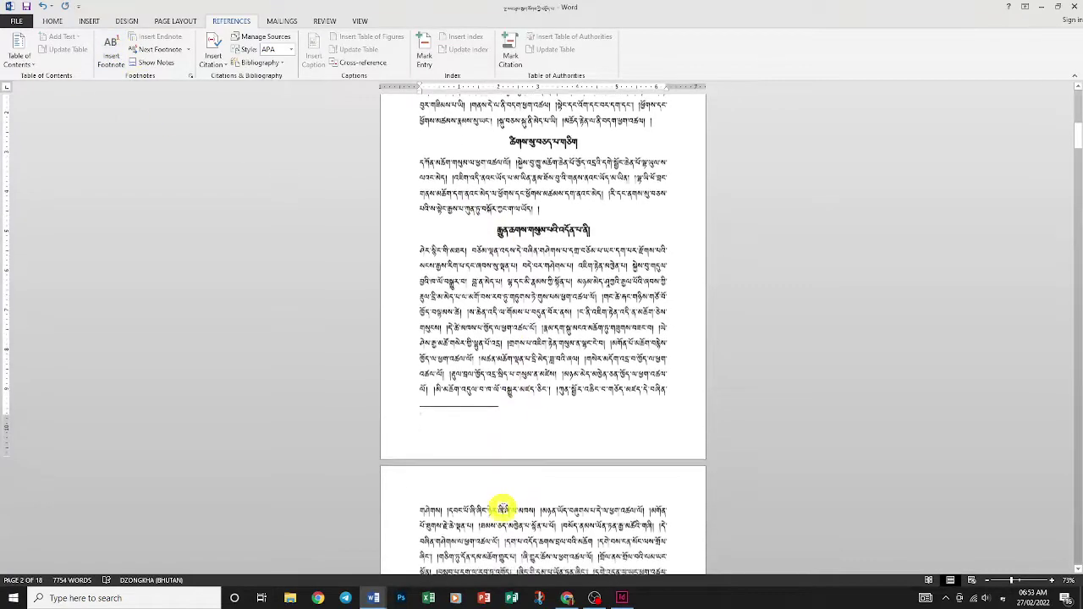
{"action": "scroll", "coordinate": [499, 503], "scroll_direction": "up", "scroll_amount": 2}
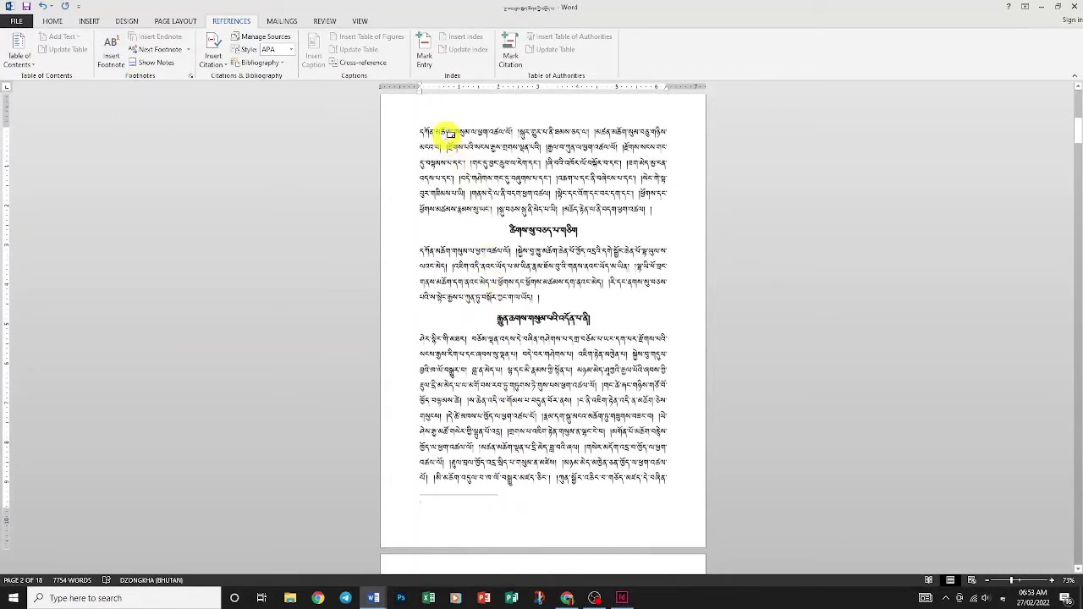
{"action": "scroll", "coordinate": [503, 358], "scroll_direction": "down", "scroll_amount": 3}
{"action": "scroll", "coordinate": [502, 364], "scroll_direction": "down", "scroll_amount": 1}
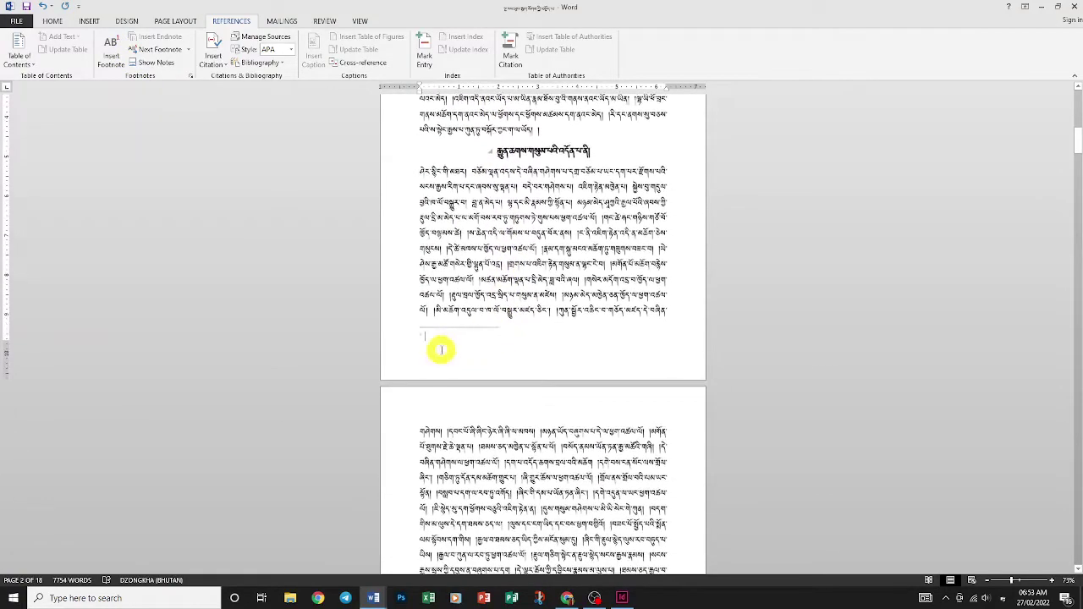
{"action": "scroll", "coordinate": [441, 349], "scroll_direction": "up", "scroll_amount": 3}
{"action": "scroll", "coordinate": [440, 347], "scroll_direction": "up", "scroll_amount": 4}
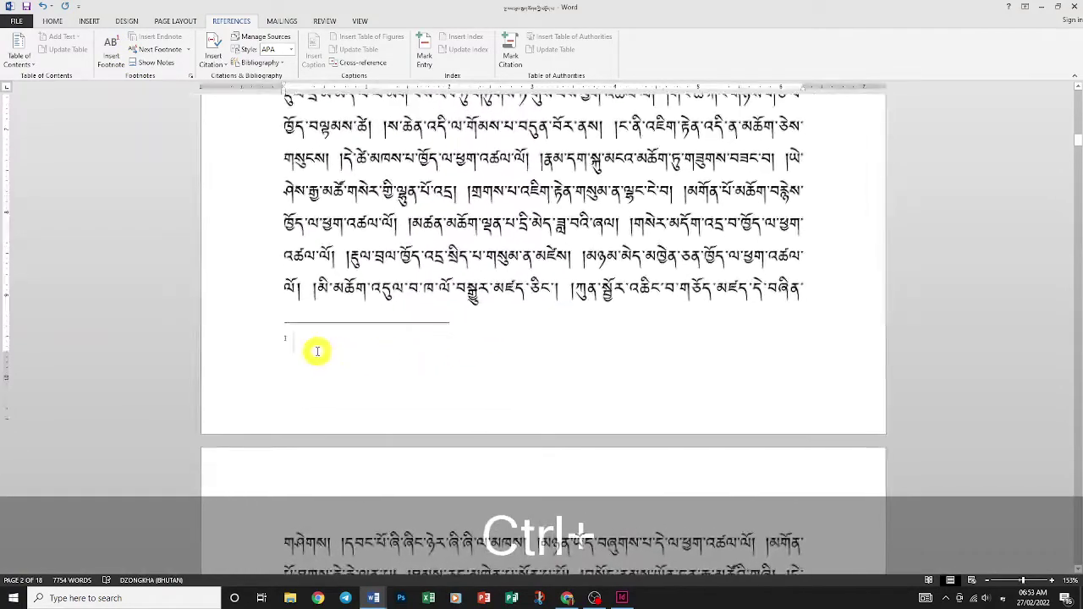
{"action": "scroll", "coordinate": [314, 350], "scroll_direction": "up", "scroll_amount": 2}
{"action": "scroll", "coordinate": [313, 350], "scroll_direction": "up", "scroll_amount": 1}
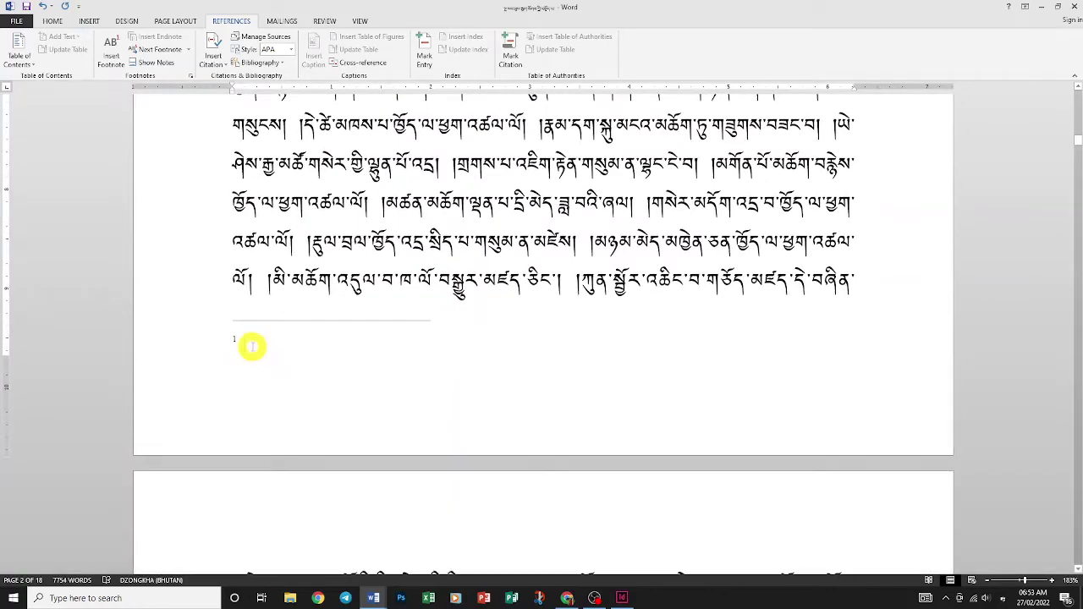
{"action": "scroll", "coordinate": [252, 346], "scroll_direction": "up", "scroll_amount": 1}
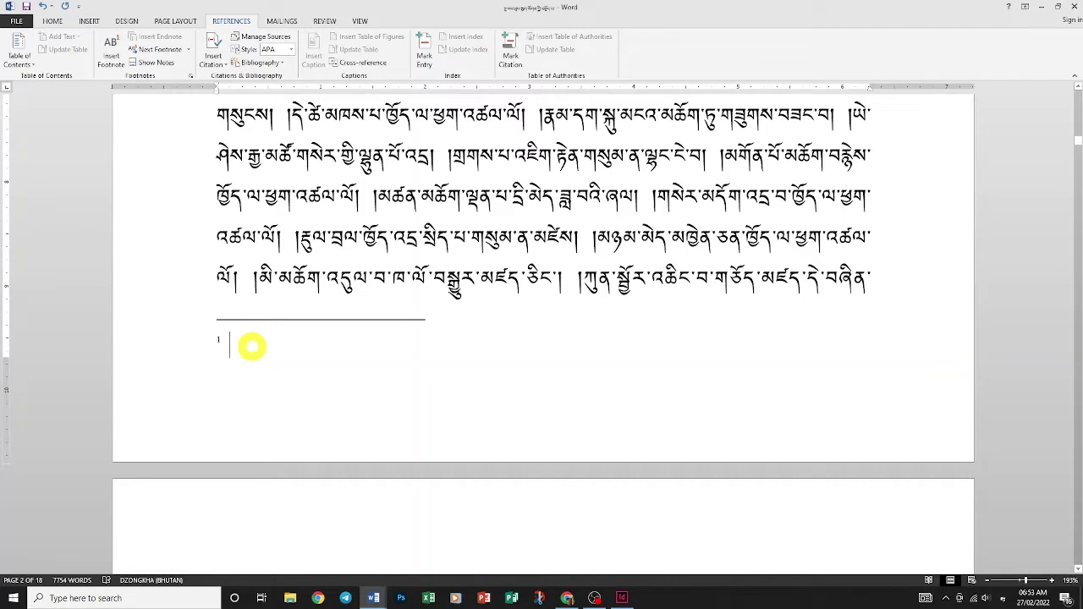
{"action": "type", "text": "ཅོག"}
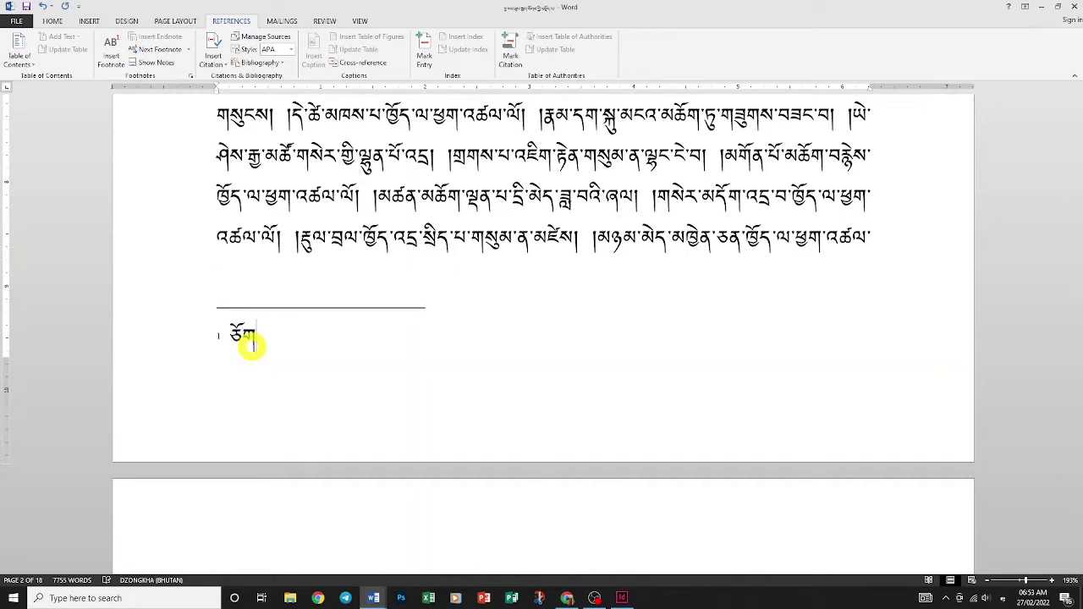
{"action": "key", "text": "BackSpace"}
{"action": "key", "text": "BackSpace"}
{"action": "key", "text": "BackSpace"}
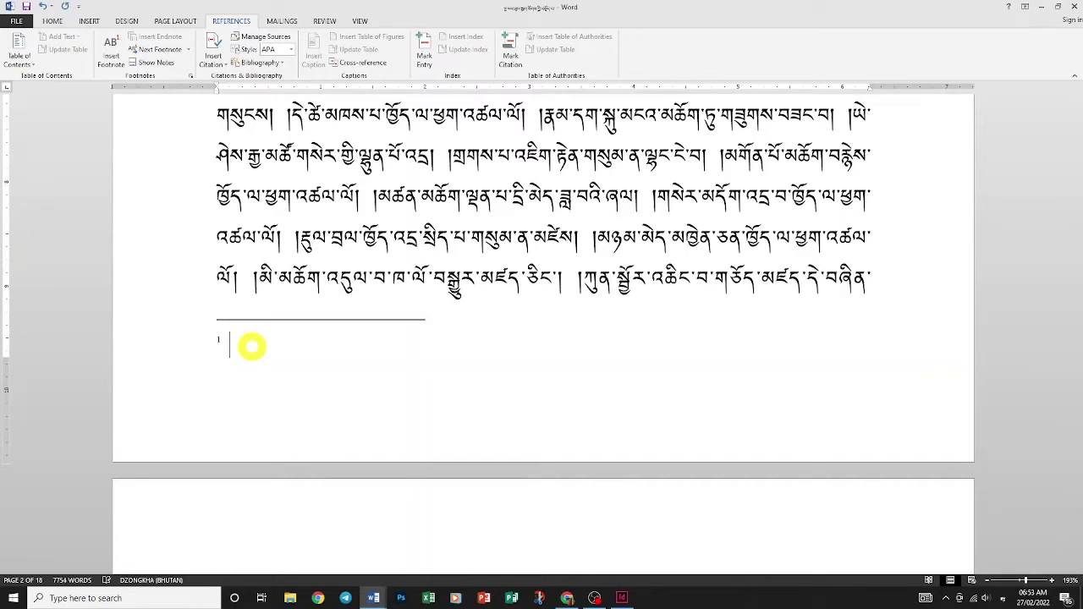
{"action": "type", "text": "དཀོན་ཅོ"}
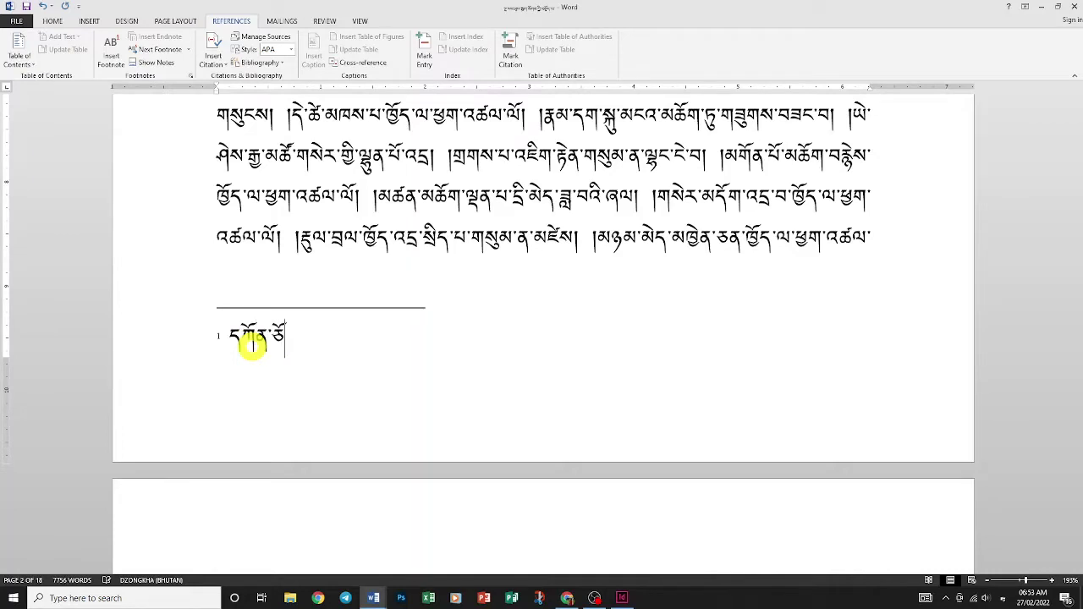
{"action": "type", "text": "ག"}
Step: Find the syllable ཏུ in page 2's body text and place the cursor right after it
{"action": "scroll", "coordinate": [448, 357], "scroll_direction": "up", "scroll_amount": 2}
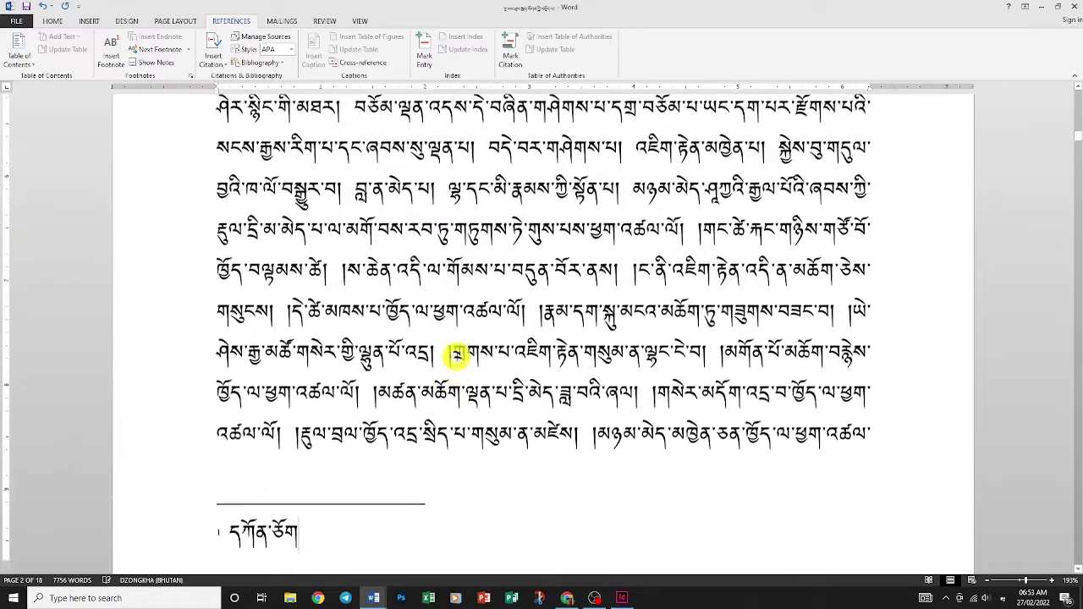
{"action": "scroll", "coordinate": [455, 355], "scroll_direction": "up", "scroll_amount": 3}
{"action": "scroll", "coordinate": [455, 355], "scroll_direction": "up", "scroll_amount": 1}
{"action": "scroll", "coordinate": [455, 355], "scroll_direction": "up", "scroll_amount": 1}
{"action": "scroll", "coordinate": [455, 357], "scroll_direction": "up", "scroll_amount": 2}
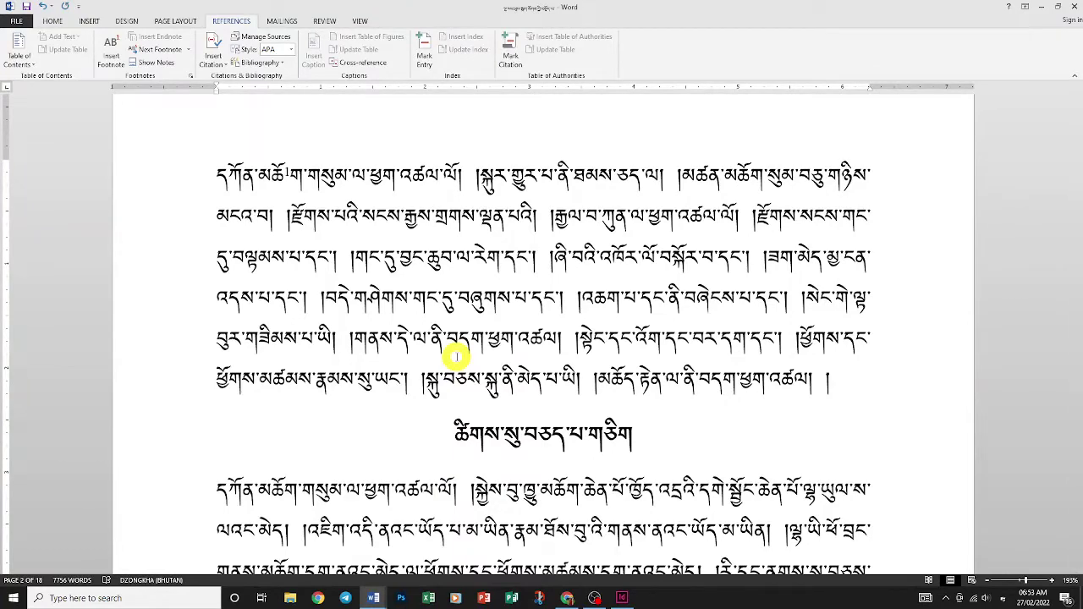
{"action": "scroll", "coordinate": [455, 357], "scroll_direction": "down", "scroll_amount": 1}
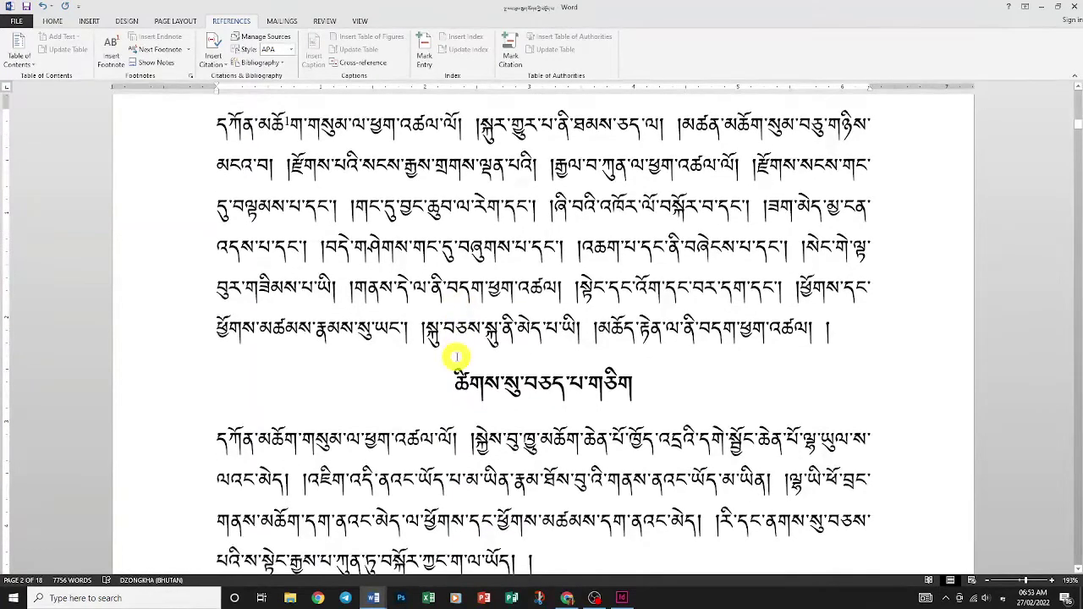
{"action": "scroll", "coordinate": [455, 357], "scroll_direction": "down", "scroll_amount": 1}
{"action": "scroll", "coordinate": [455, 357], "scroll_direction": "up", "scroll_amount": 1}
{"action": "scroll", "coordinate": [457, 352], "scroll_direction": "down", "scroll_amount": 2}
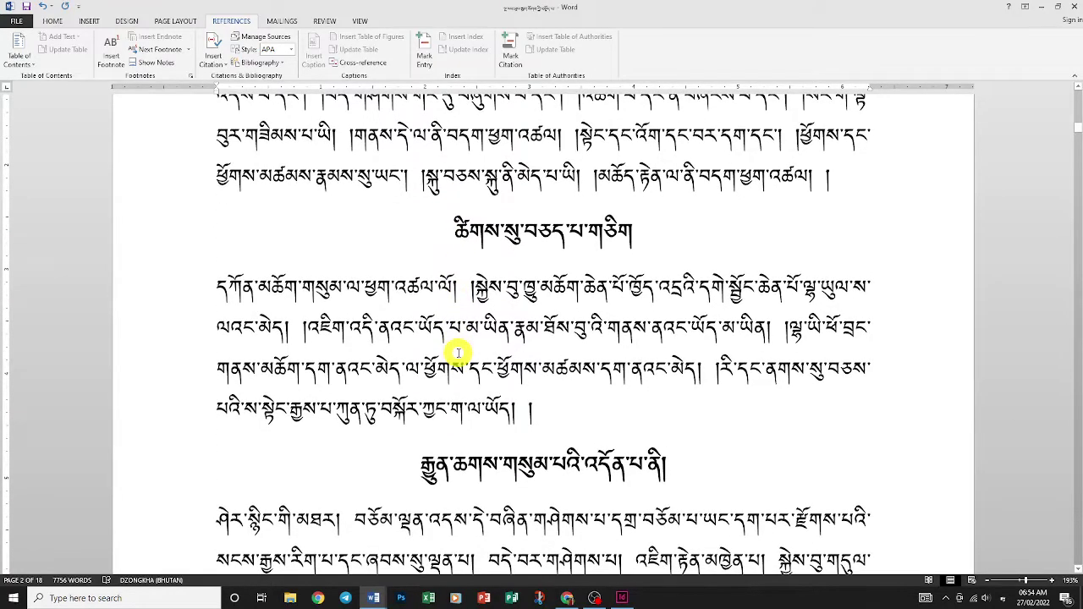
{"action": "scroll", "coordinate": [458, 353], "scroll_direction": "down", "scroll_amount": 1}
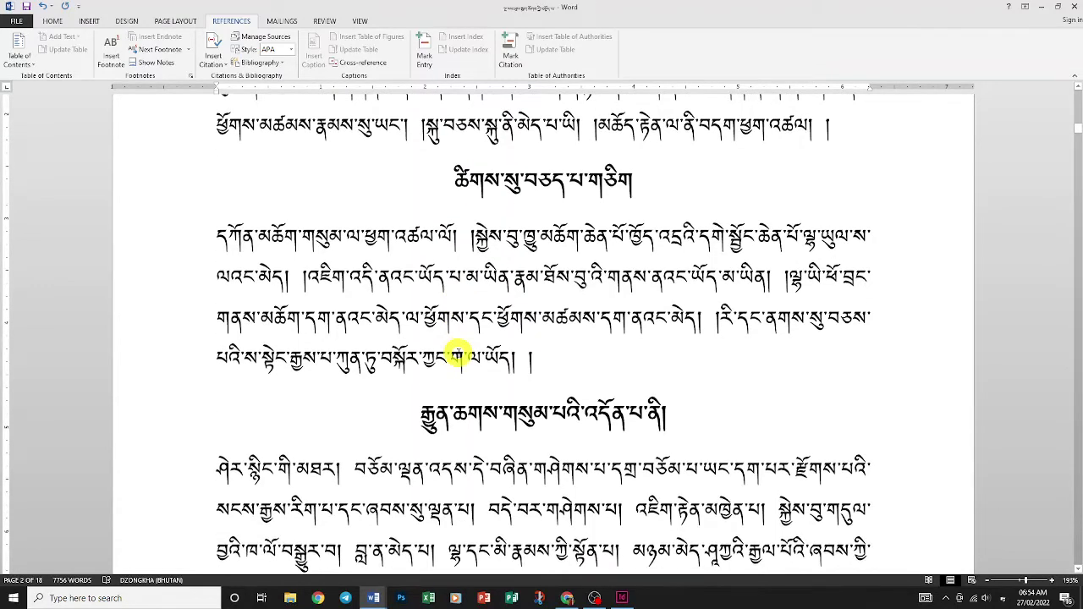
{"action": "scroll", "coordinate": [457, 353], "scroll_direction": "down", "scroll_amount": 2}
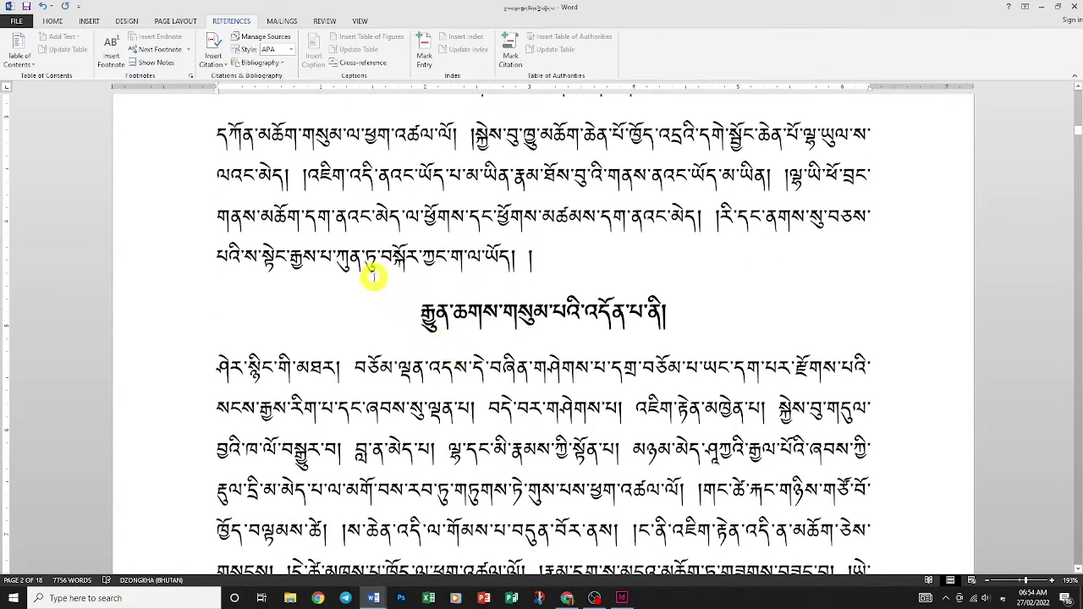
{"action": "double_click", "coordinate": [370, 259]}
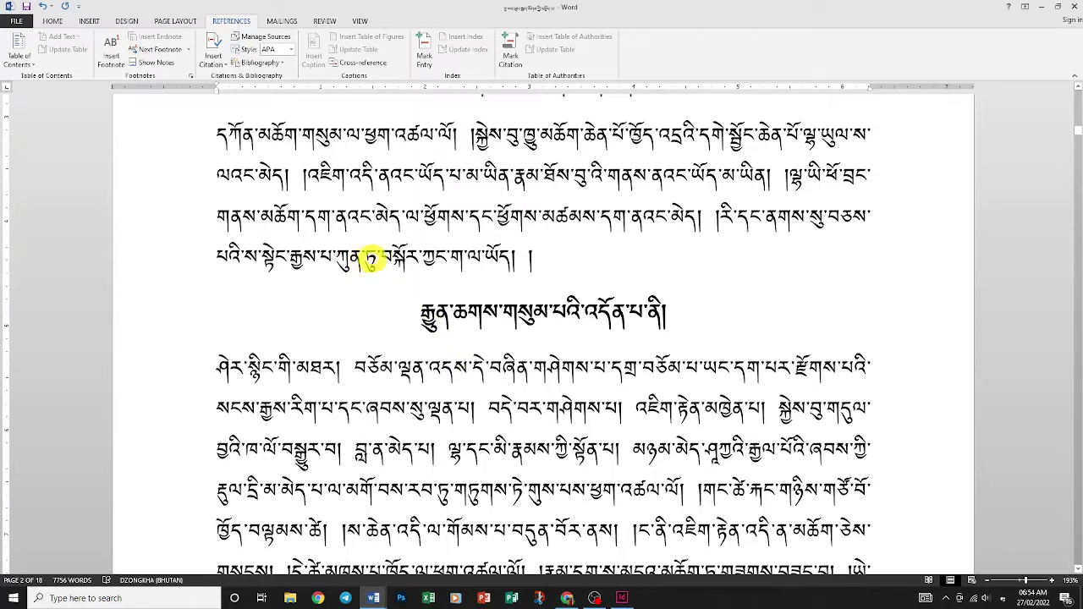
{"action": "left_click", "coordinate": [371, 259]}
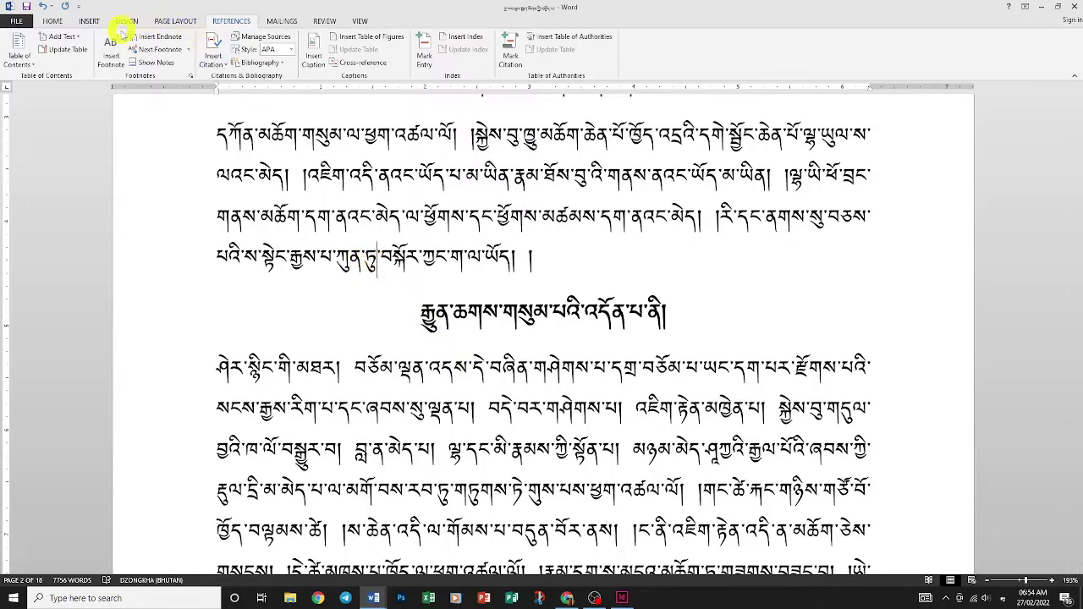
Step: Insert footnote 2 after ཏུ with the note text ཀུན་ནས།
{"action": "left_click", "coordinate": [113, 48]}
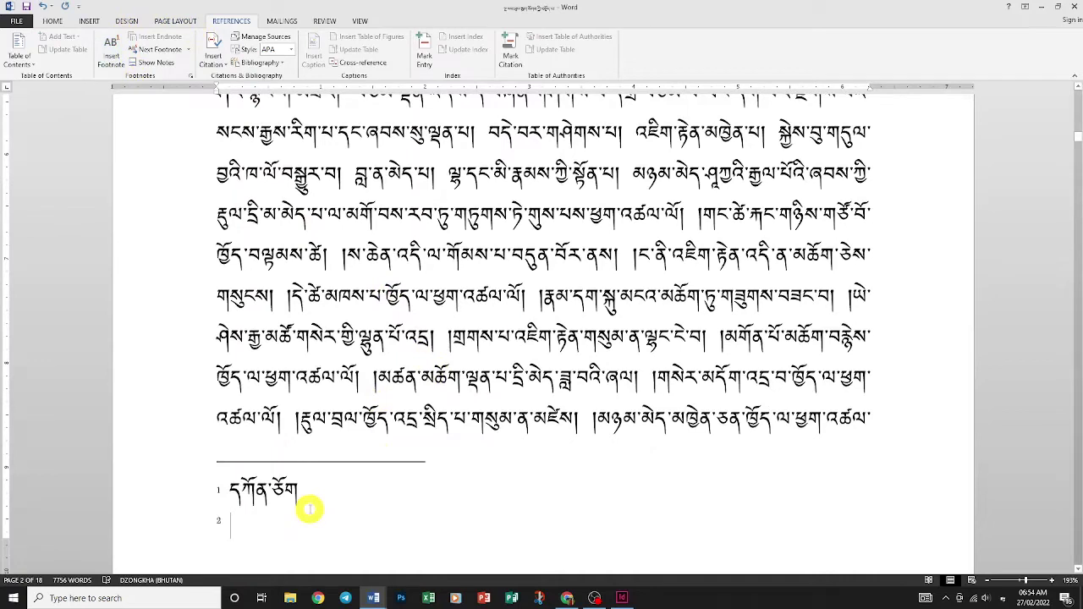
{"action": "type", "text": "ཀུན་ན"}
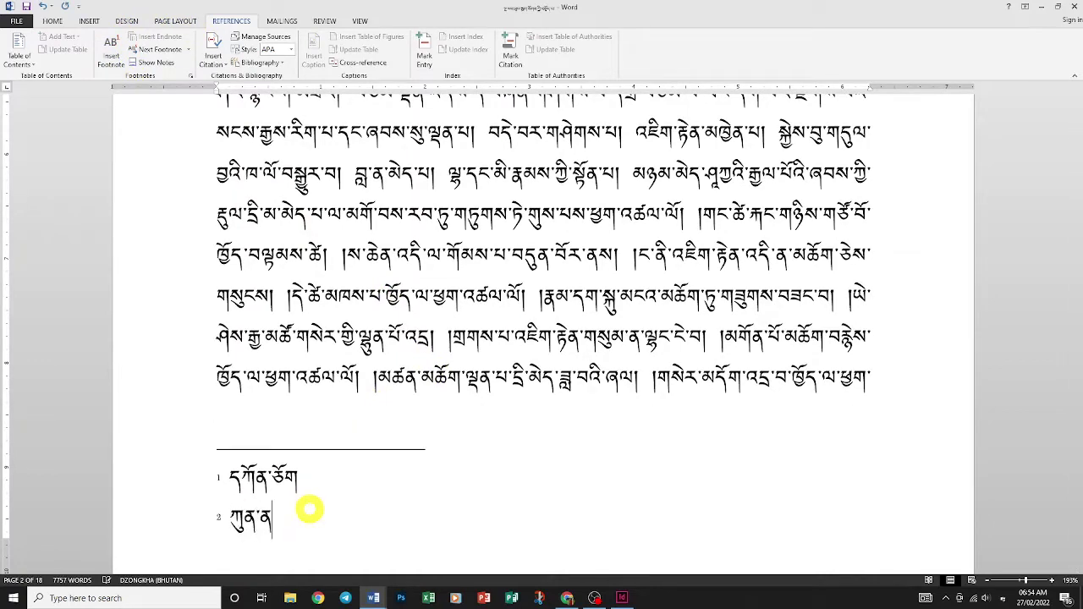
{"action": "type", "text": "ས།"}
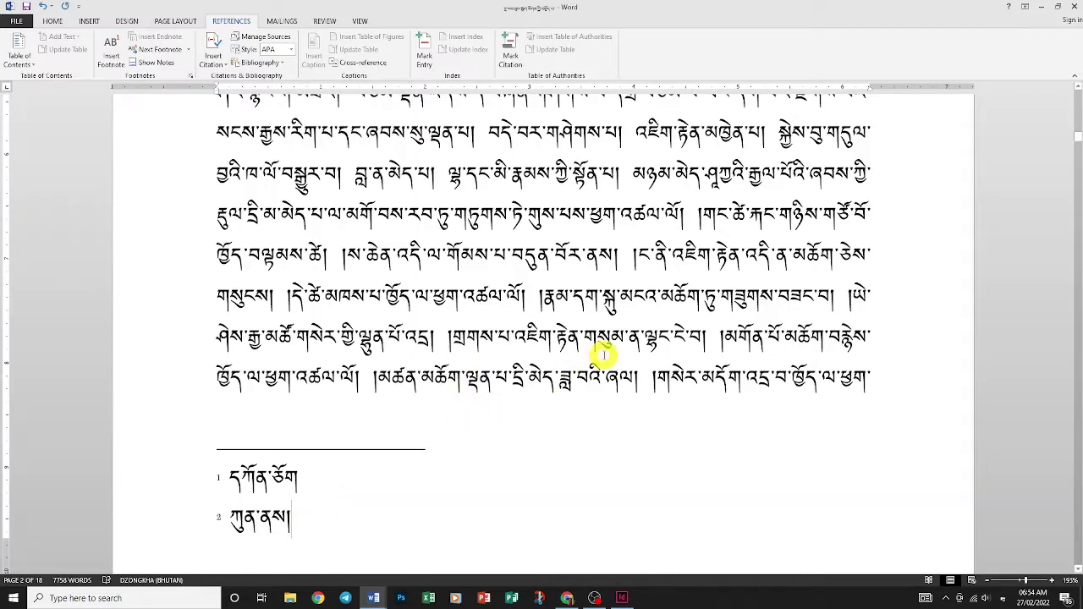
{"action": "scroll", "coordinate": [602, 355], "scroll_direction": "up", "scroll_amount": 1}
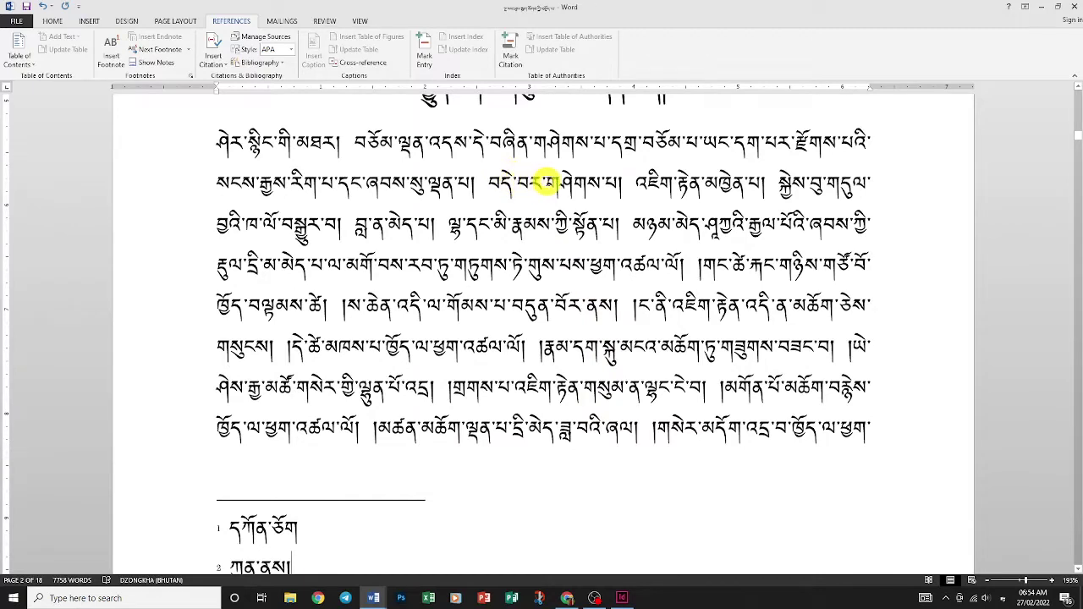
Step: Insert footnote 3 after བདེ་བར་ with the note text མ་ལུས་པར་གཤེགས་པ།
{"action": "left_click", "coordinate": [546, 182]}
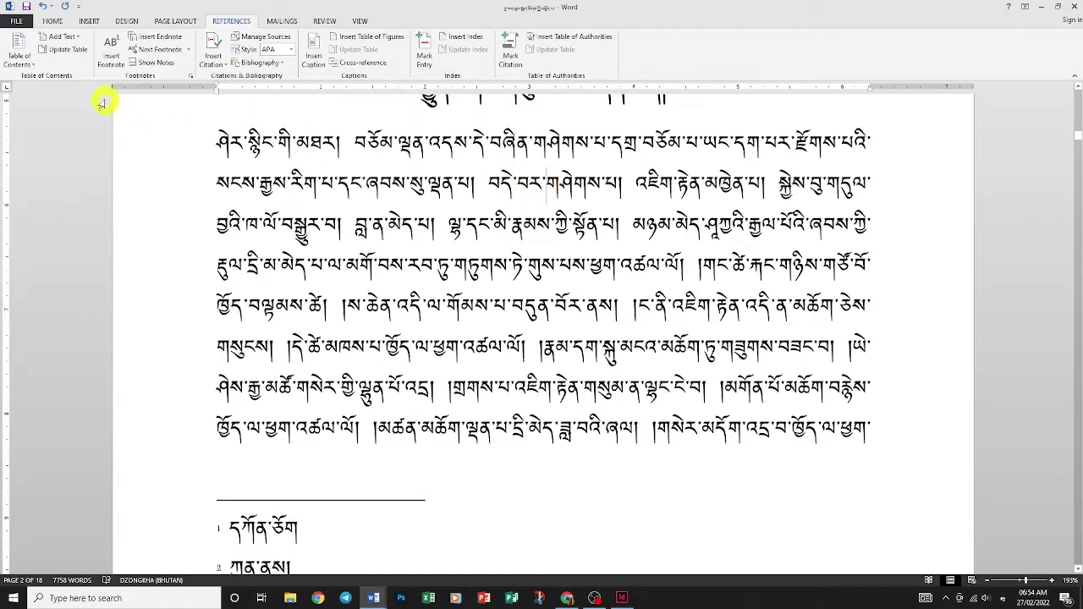
{"action": "left_click", "coordinate": [111, 61]}
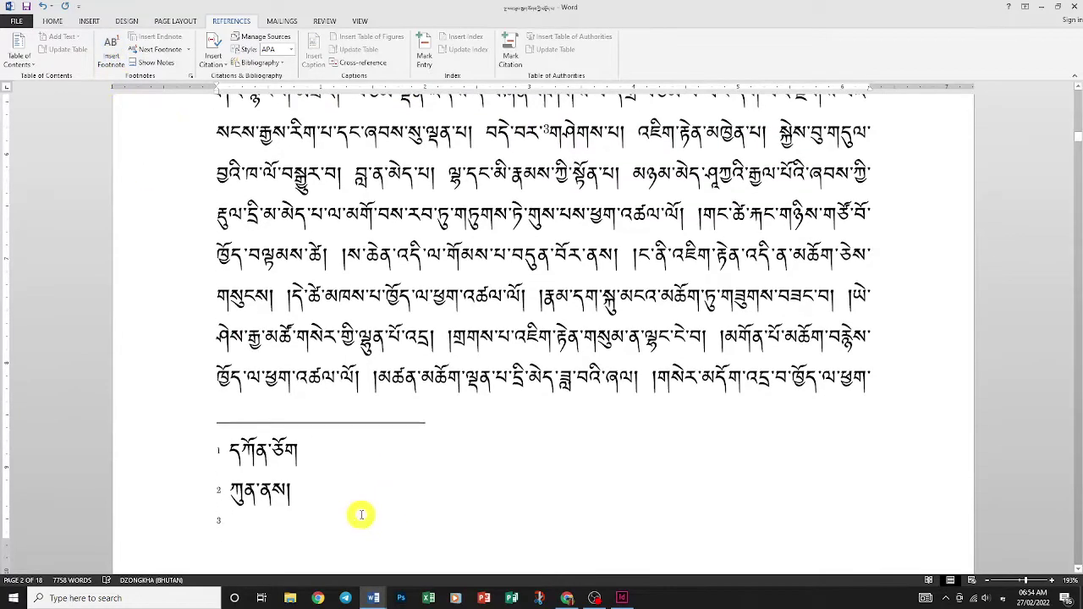
{"action": "type", "text": "མ་"}
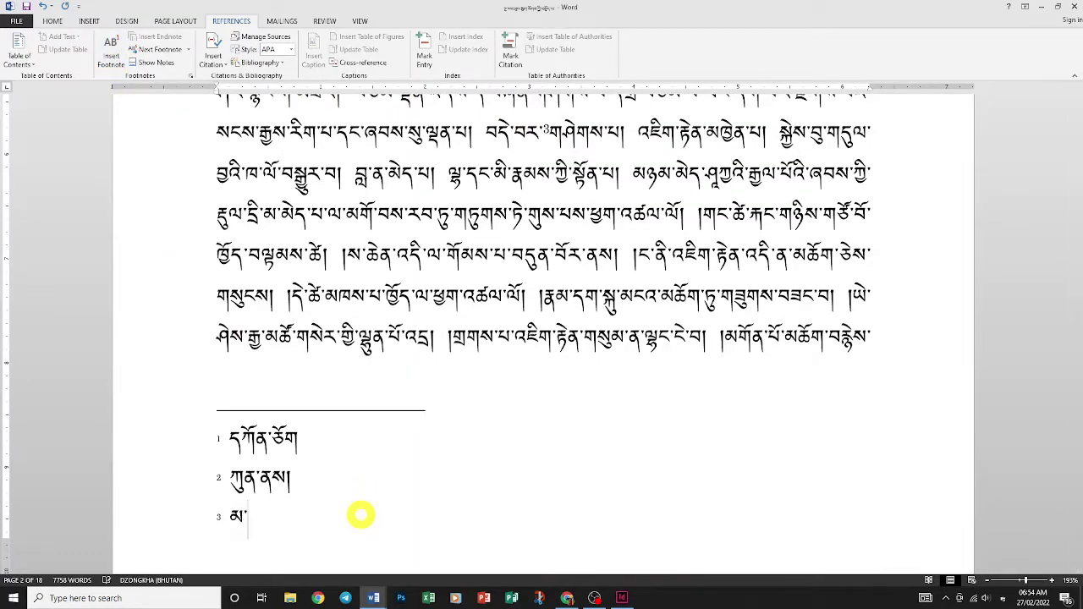
{"action": "type", "text": "ལུས་པར་"}
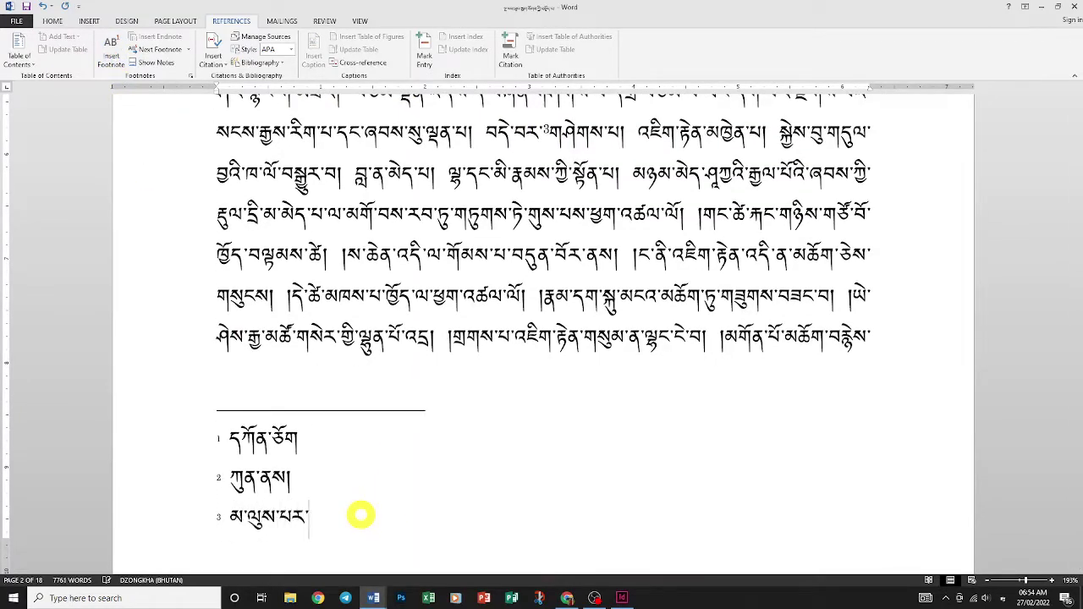
{"action": "type", "text": "ག་ཞ"}
{"action": "type", "text": "ིག་ས་ས"}
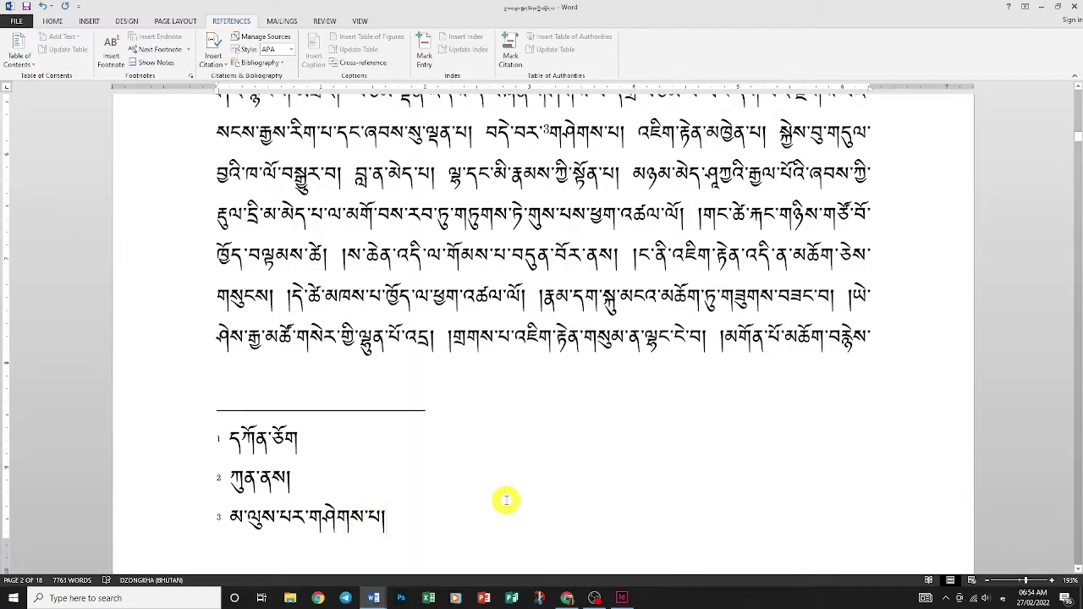
{"action": "scroll", "coordinate": [505, 500], "scroll_direction": "up", "scroll_amount": 2}
{"action": "scroll", "coordinate": [505, 500], "scroll_direction": "down", "scroll_amount": 1}
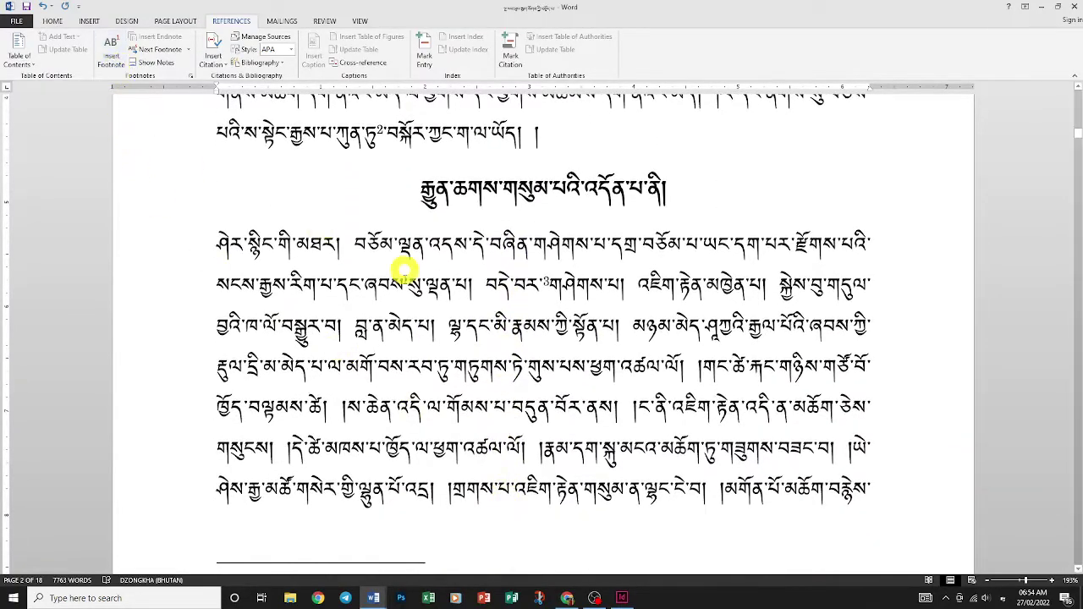
{"action": "scroll", "coordinate": [448, 321], "scroll_direction": "down", "scroll_amount": 3}
{"action": "scroll", "coordinate": [447, 322], "scroll_direction": "up", "scroll_amount": 1}
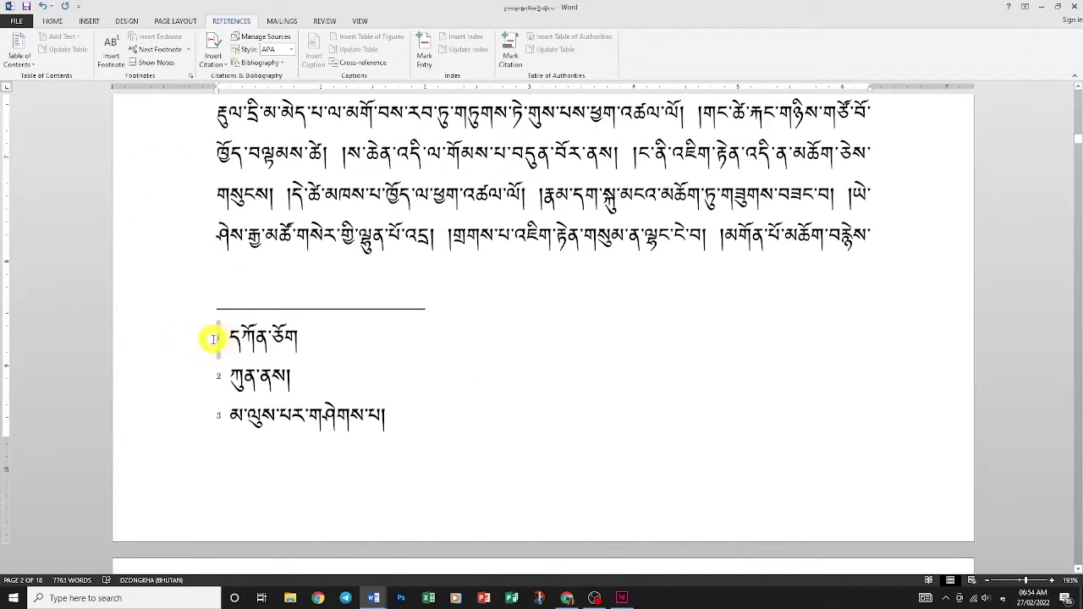
Step: Set the numbers of footnotes 2 and 3 in the DDC Uchen Tibetan numeral font
{"action": "left_click_drag", "start_coordinate": [211, 343], "coordinate": [210, 379]}
{"action": "left_click", "coordinate": [215, 375]}
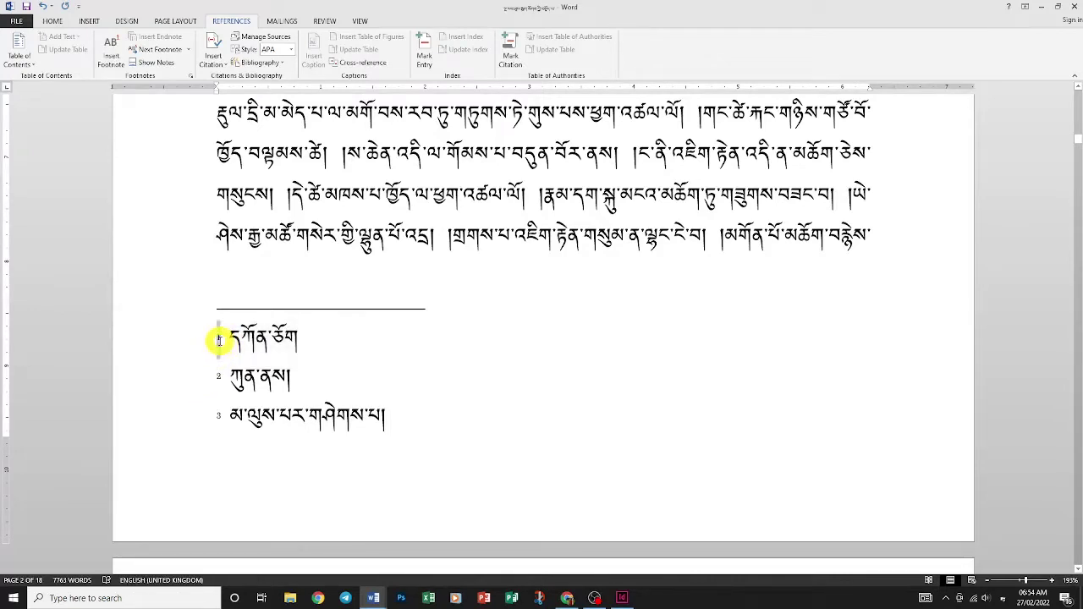
{"action": "left_click", "coordinate": [219, 340]}
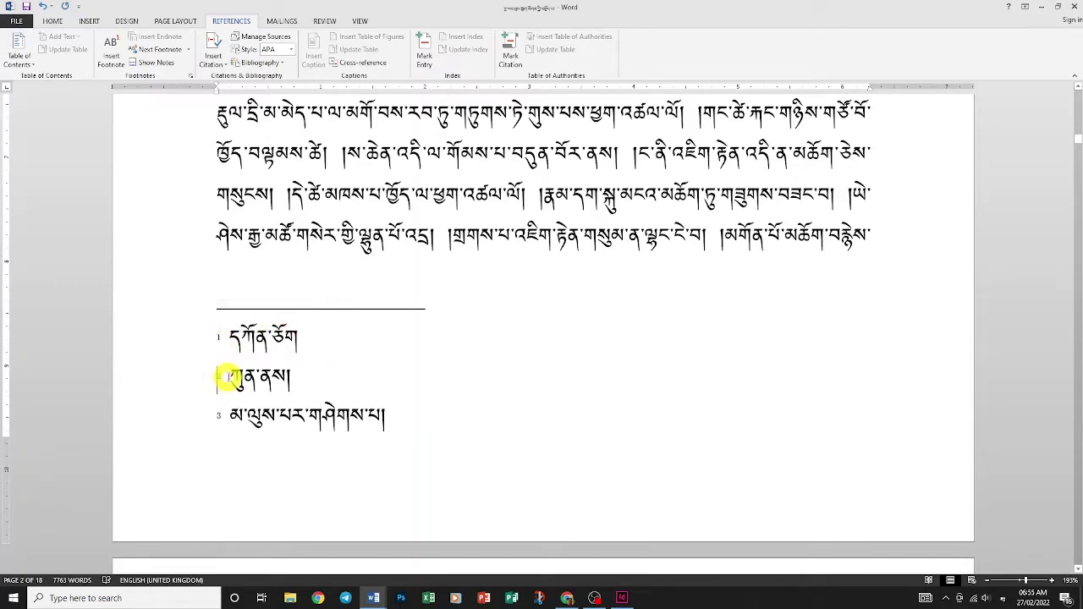
{"action": "left_click", "coordinate": [218, 377]}
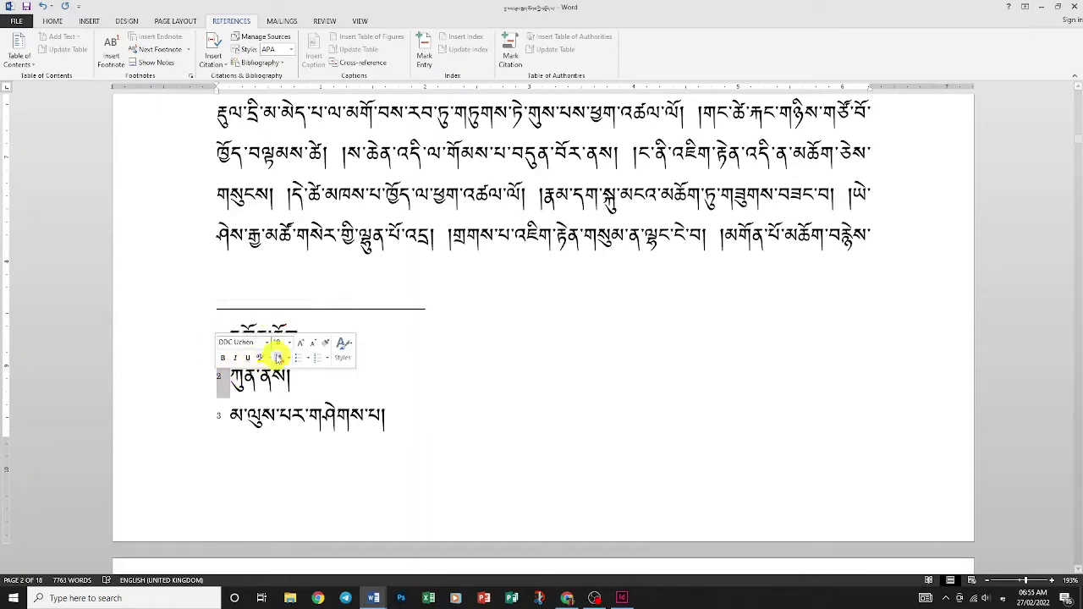
{"action": "left_click", "coordinate": [267, 343]}
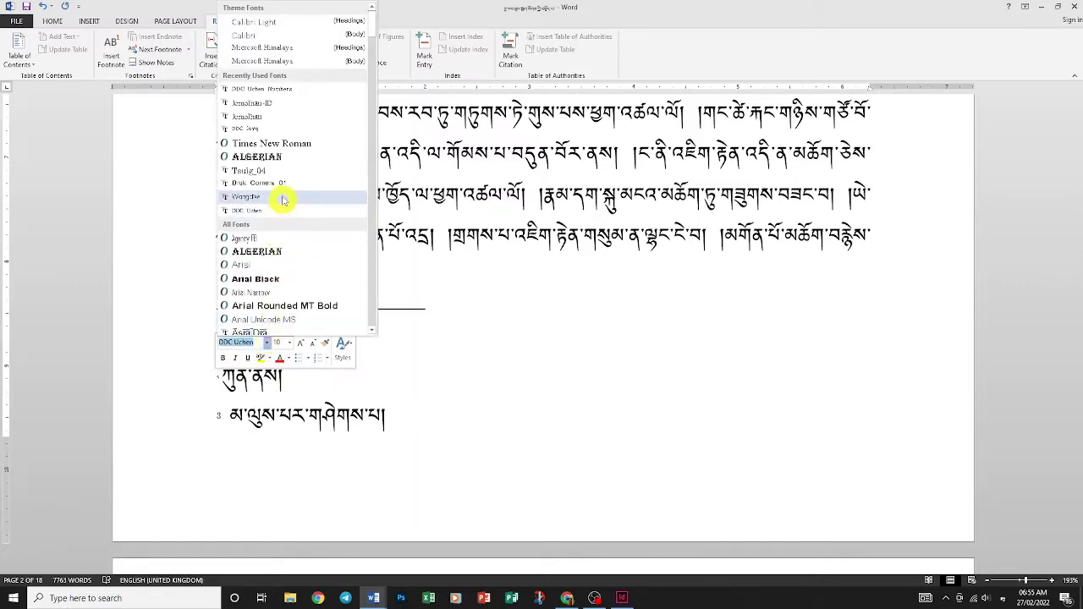
{"action": "left_click", "coordinate": [279, 90]}
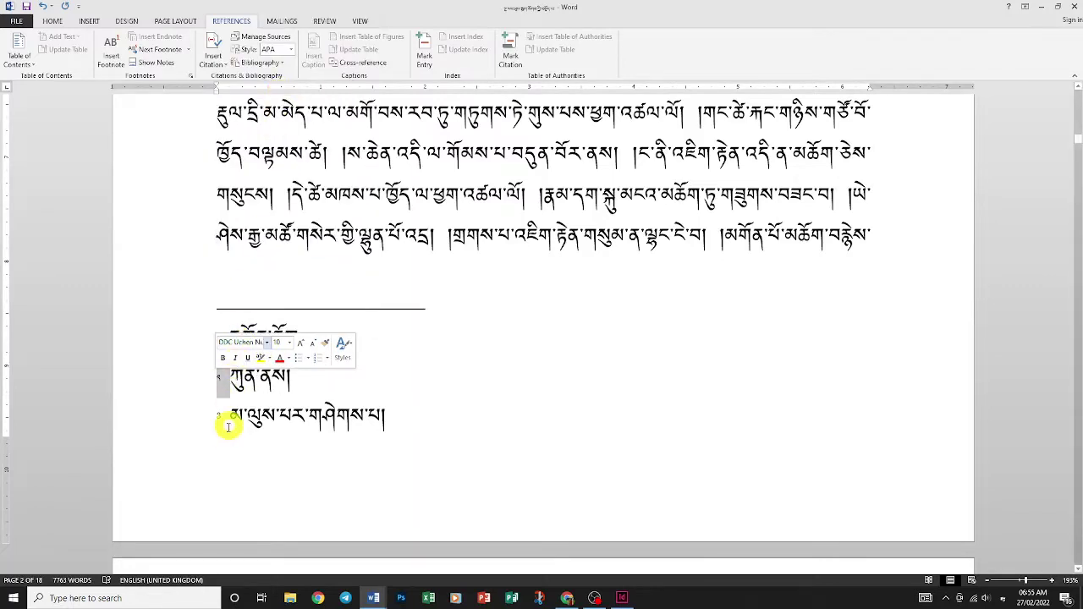
{"action": "left_click_drag", "start_coordinate": [228, 414], "coordinate": [218, 415]}
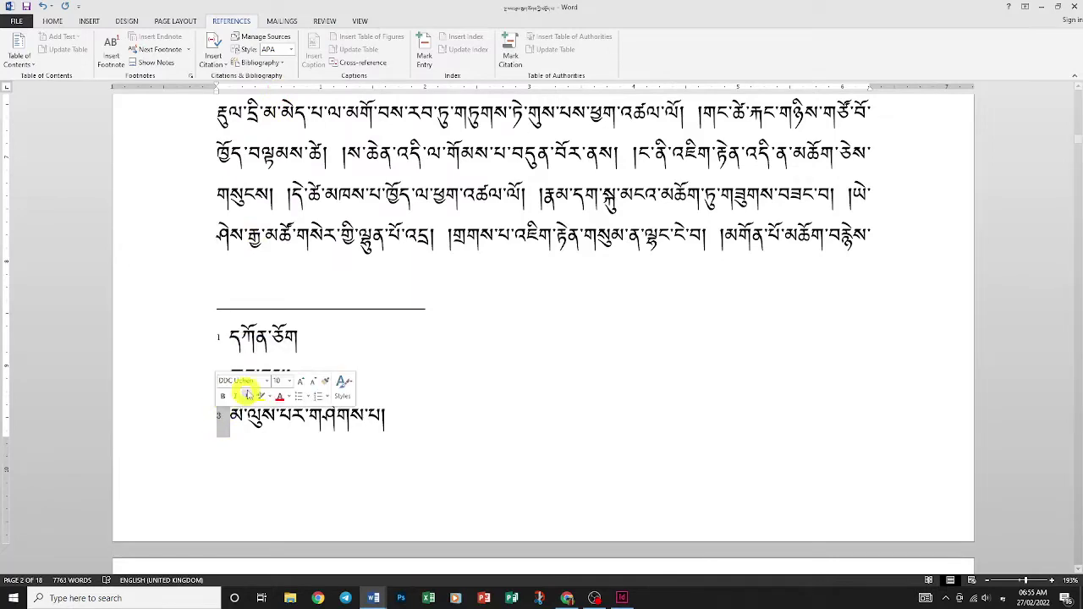
{"action": "left_click", "coordinate": [266, 381]}
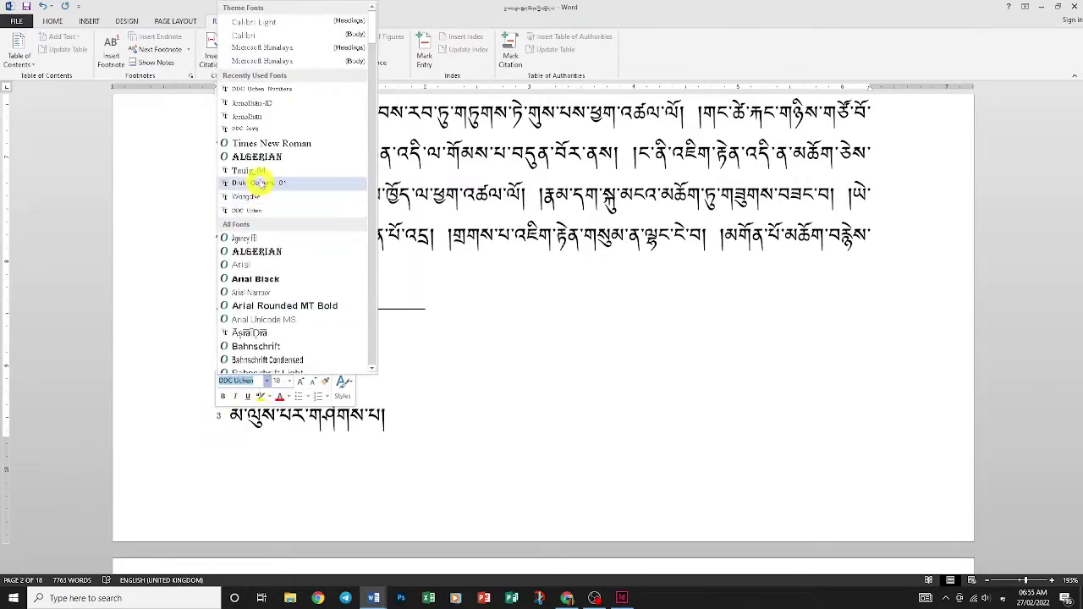
{"action": "left_click", "coordinate": [266, 92]}
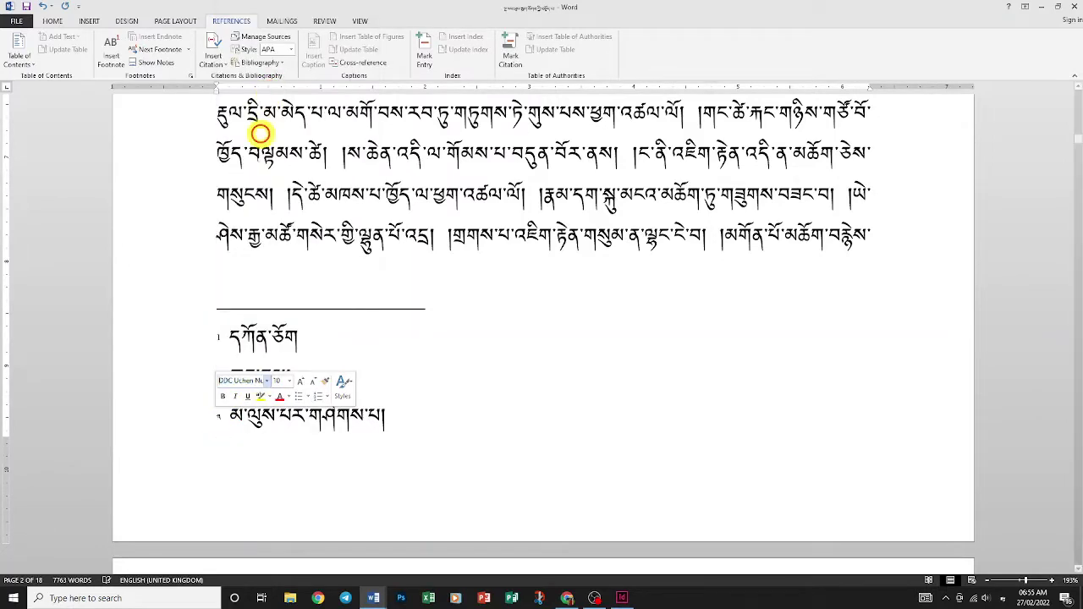
Step: Copy footnote 3's number formatting onto footnote 1's number with Format Painter
{"action": "left_click", "coordinate": [218, 416]}
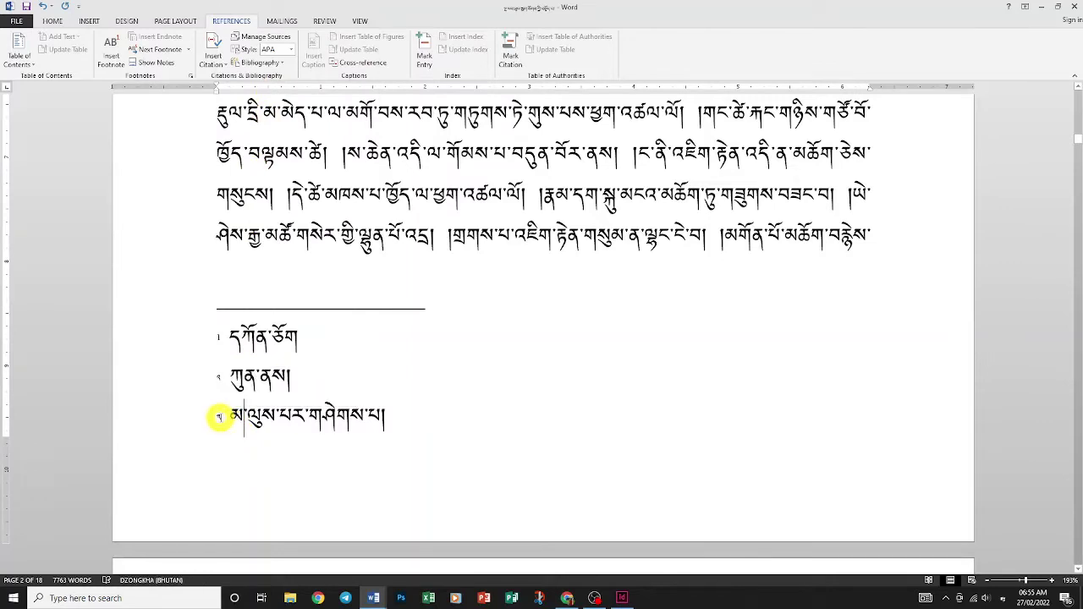
{"action": "double_click", "coordinate": [219, 417]}
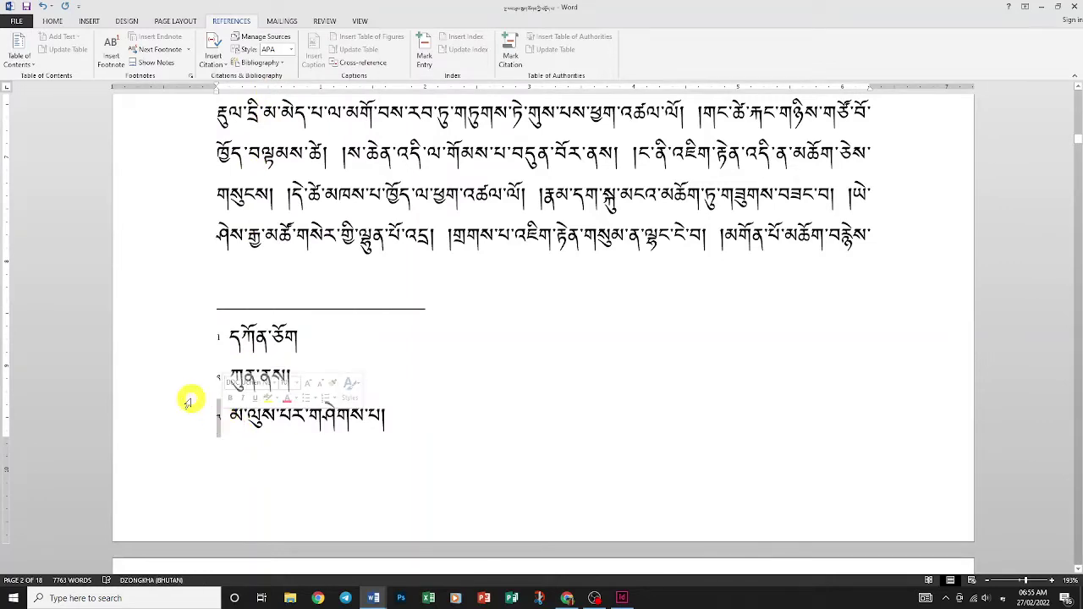
{"action": "left_click", "coordinate": [54, 23]}
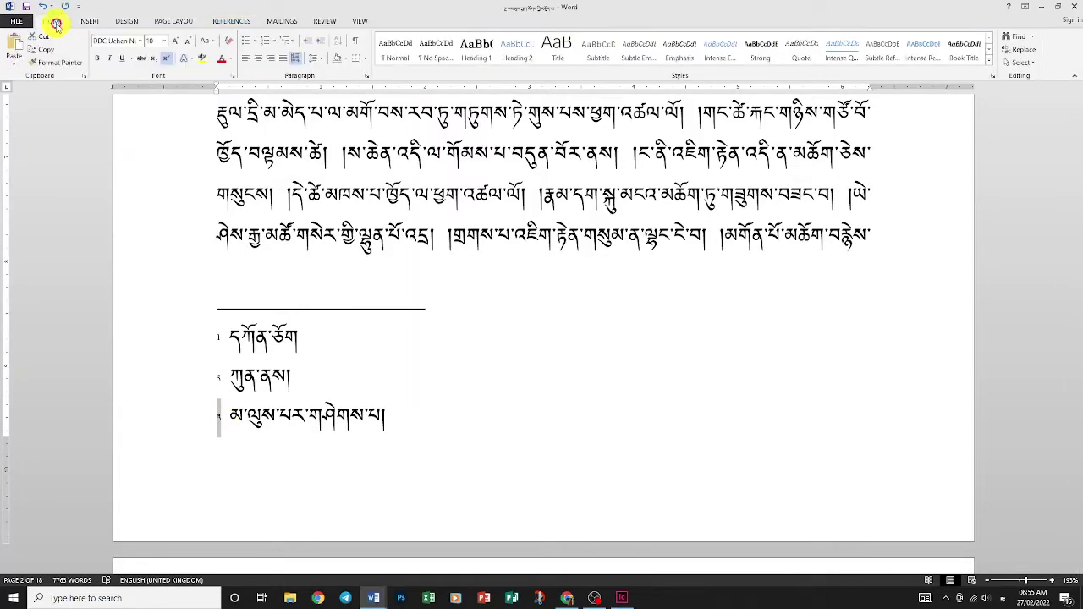
{"action": "left_click", "coordinate": [58, 63]}
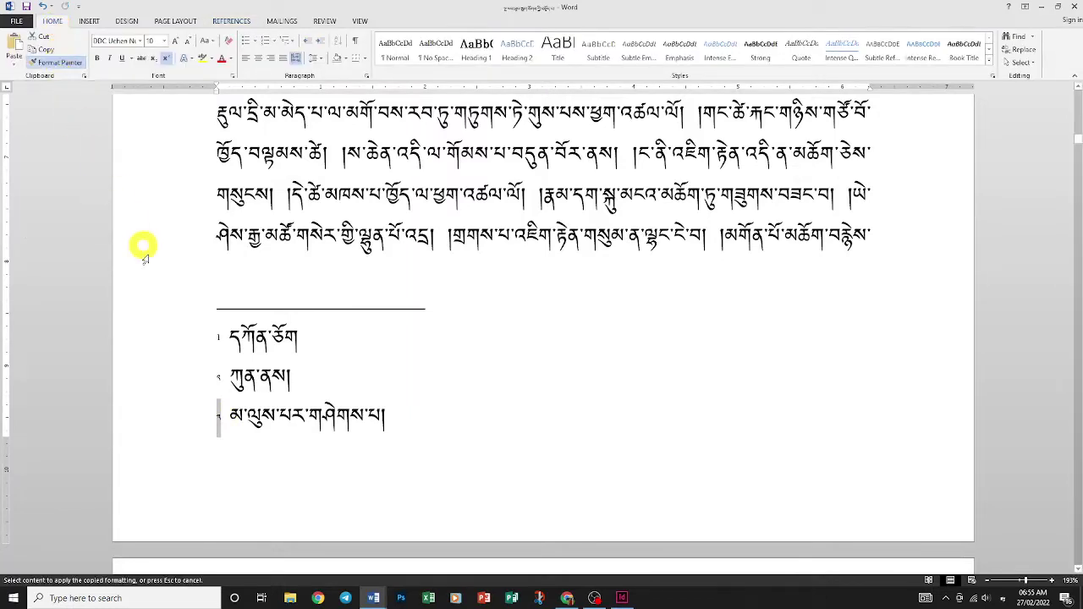
{"action": "left_click", "coordinate": [212, 336]}
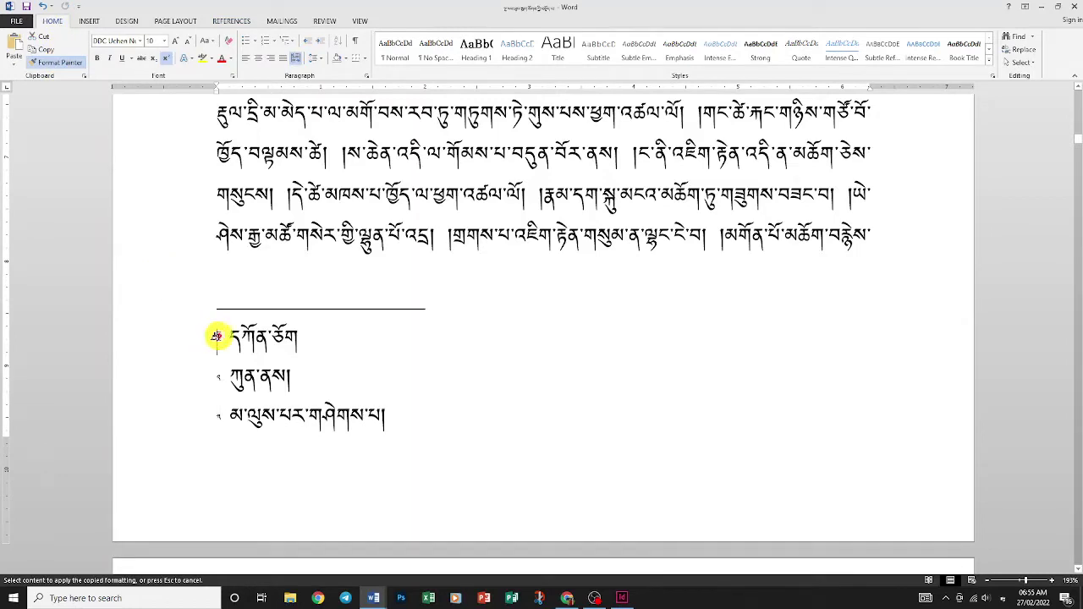
{"action": "left_click", "coordinate": [219, 336]}
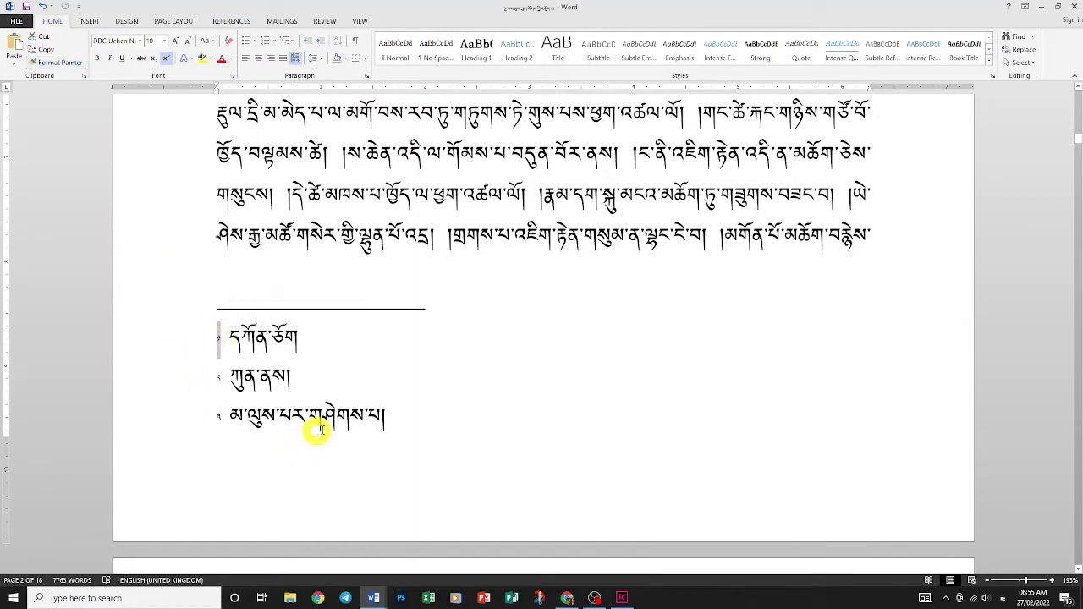
{"action": "left_click", "coordinate": [536, 475]}
Step: Scroll from page 2's footnotes down to the long centred Tibetan heading on page 6
{"action": "scroll", "coordinate": [535, 475], "scroll_direction": "up", "scroll_amount": 3}
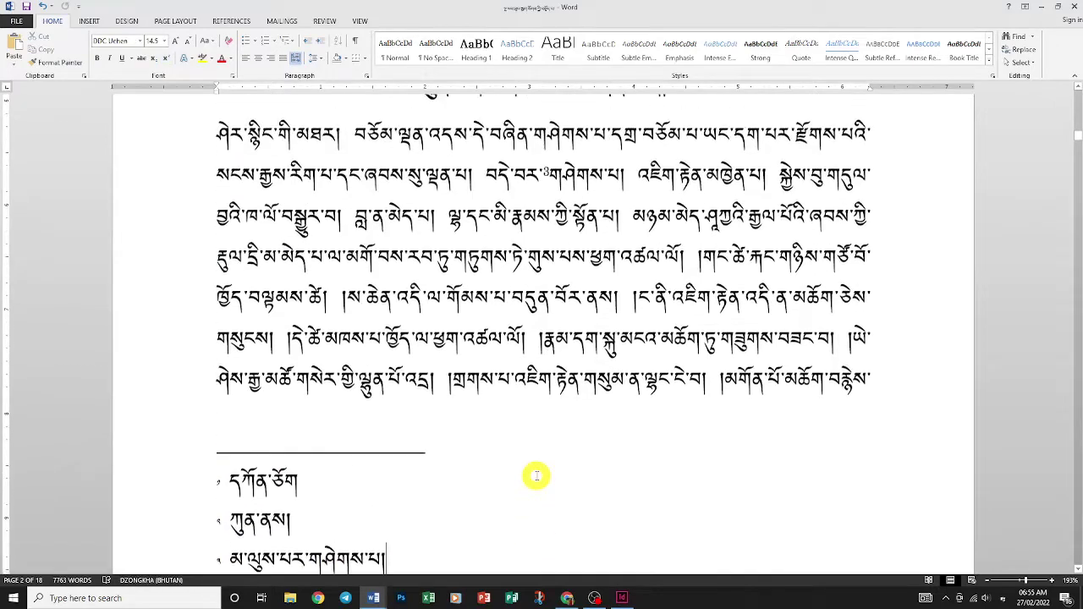
{"action": "scroll", "coordinate": [535, 475], "scroll_direction": "up", "scroll_amount": 4}
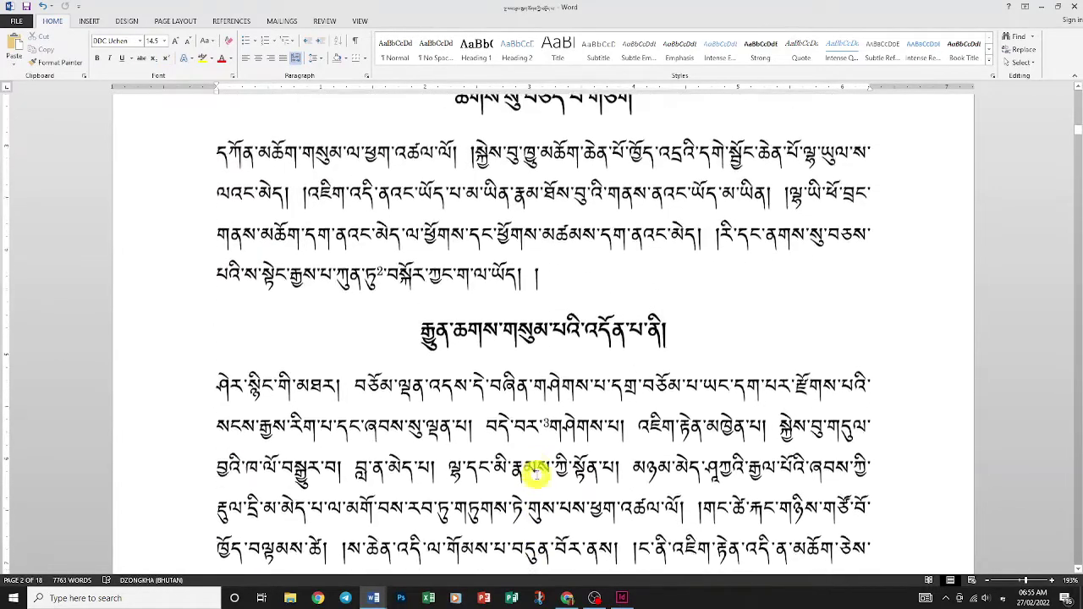
{"action": "scroll", "coordinate": [536, 476], "scroll_direction": "down", "scroll_amount": 6}
{"action": "scroll", "coordinate": [536, 474], "scroll_direction": "down", "scroll_amount": 2}
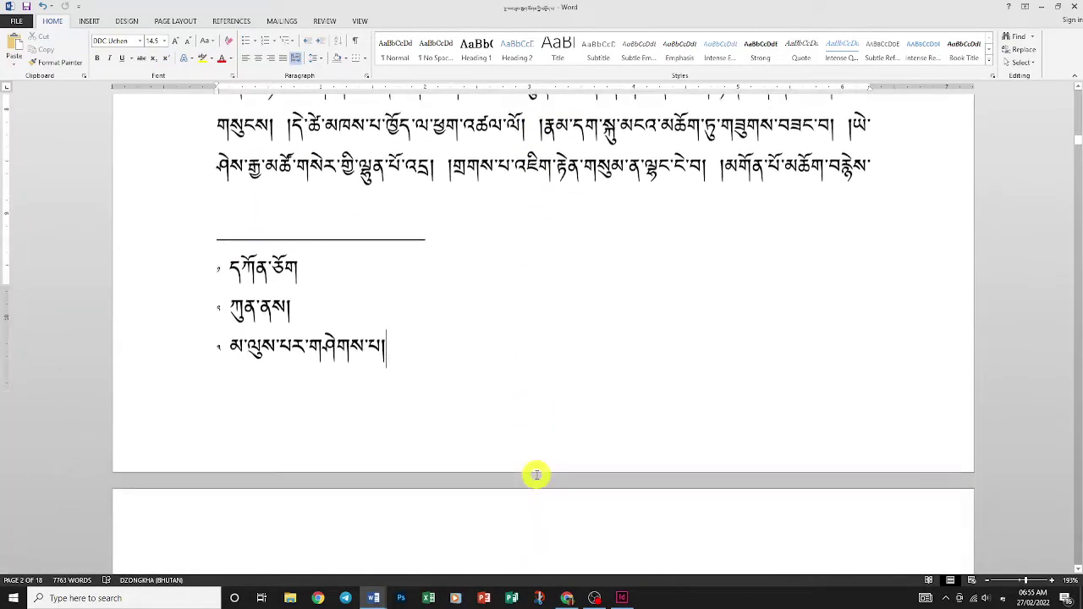
{"action": "scroll", "coordinate": [537, 475], "scroll_direction": "down", "scroll_amount": 5}
{"action": "scroll", "coordinate": [536, 475], "scroll_direction": "down", "scroll_amount": 5}
{"action": "scroll", "coordinate": [536, 475], "scroll_direction": "down", "scroll_amount": 5}
{"action": "scroll", "coordinate": [536, 474], "scroll_direction": "down", "scroll_amount": 7}
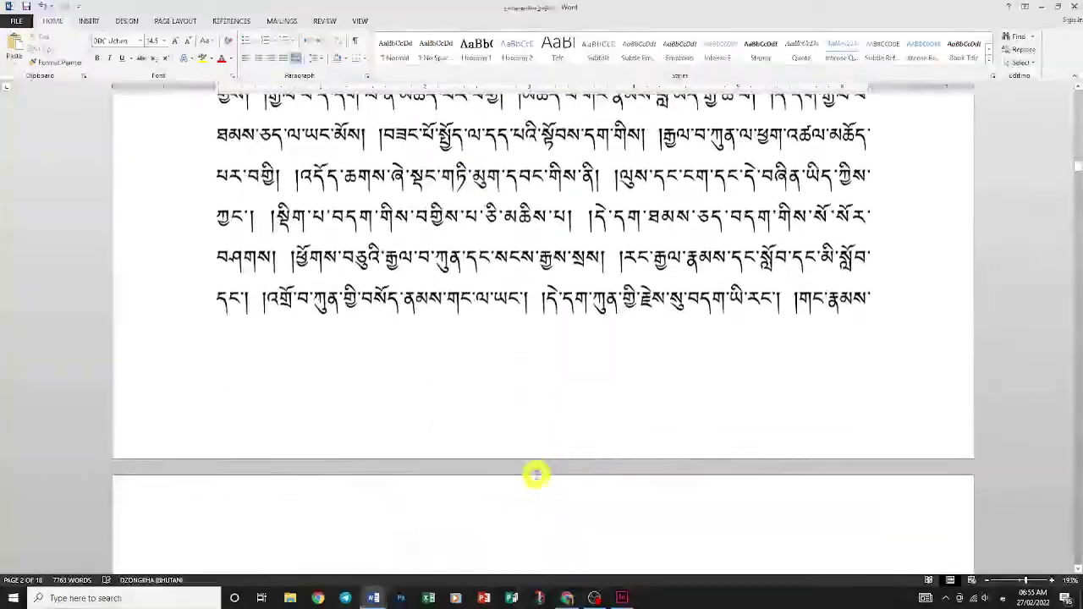
{"action": "scroll", "coordinate": [537, 475], "scroll_direction": "down", "scroll_amount": 6}
{"action": "scroll", "coordinate": [537, 475], "scroll_direction": "down", "scroll_amount": 6}
{"action": "scroll", "coordinate": [536, 473], "scroll_direction": "down", "scroll_amount": 1}
{"action": "scroll", "coordinate": [536, 475], "scroll_direction": "down", "scroll_amount": 6}
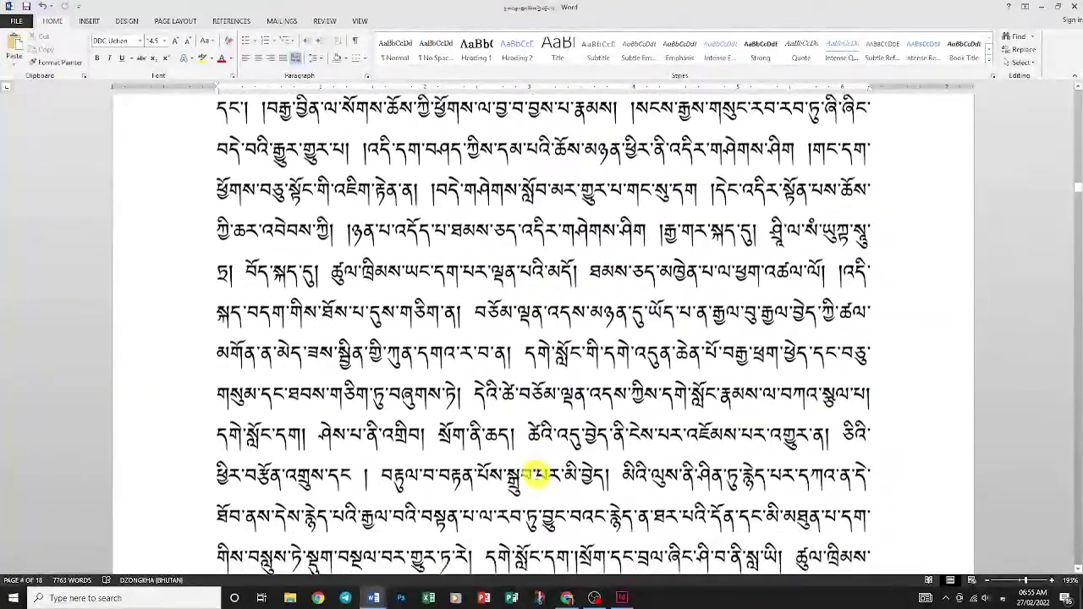
{"action": "scroll", "coordinate": [537, 474], "scroll_direction": "down", "scroll_amount": 6}
{"action": "scroll", "coordinate": [536, 475], "scroll_direction": "down", "scroll_amount": 3}
{"action": "scroll", "coordinate": [537, 475], "scroll_direction": "down", "scroll_amount": 6}
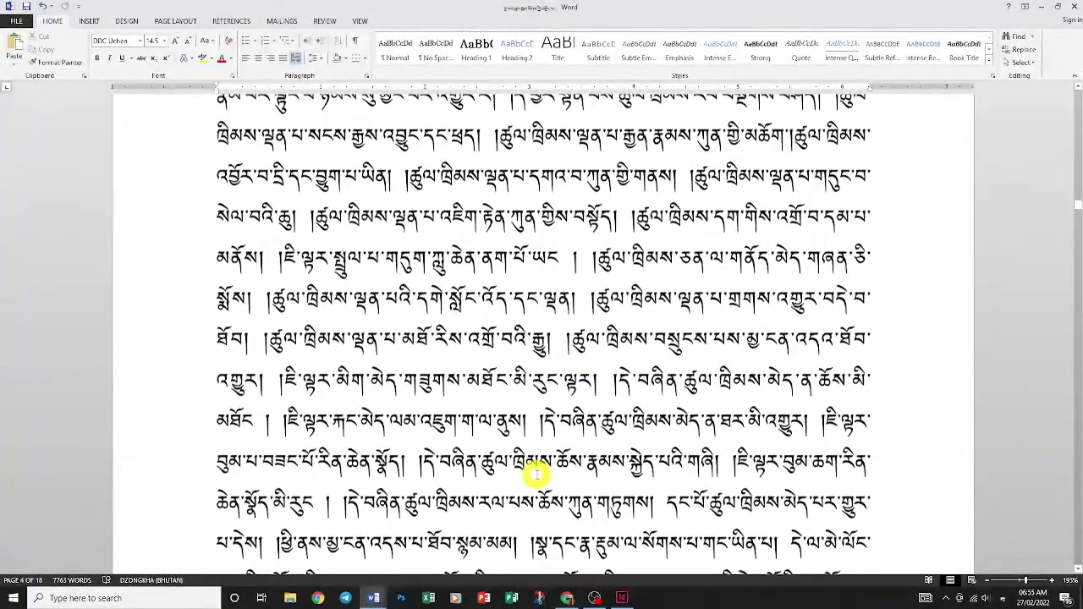
{"action": "scroll", "coordinate": [536, 475], "scroll_direction": "down", "scroll_amount": 6}
{"action": "scroll", "coordinate": [536, 475], "scroll_direction": "down", "scroll_amount": 6}
{"action": "scroll", "coordinate": [536, 475], "scroll_direction": "down", "scroll_amount": 3}
{"action": "scroll", "coordinate": [537, 475], "scroll_direction": "down", "scroll_amount": 6}
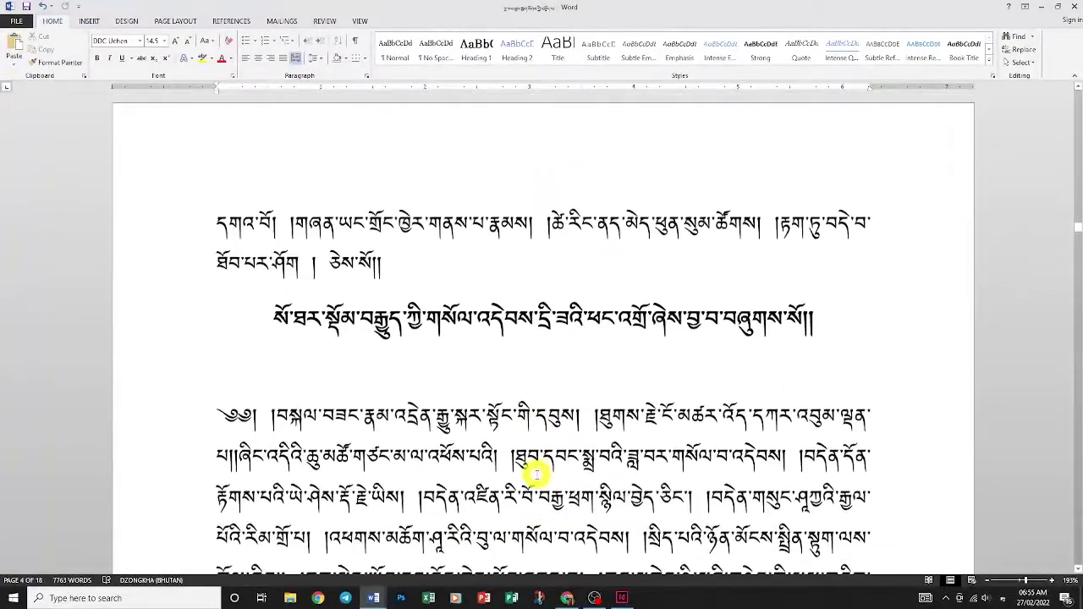
{"action": "scroll", "coordinate": [537, 474], "scroll_direction": "down", "scroll_amount": 1}
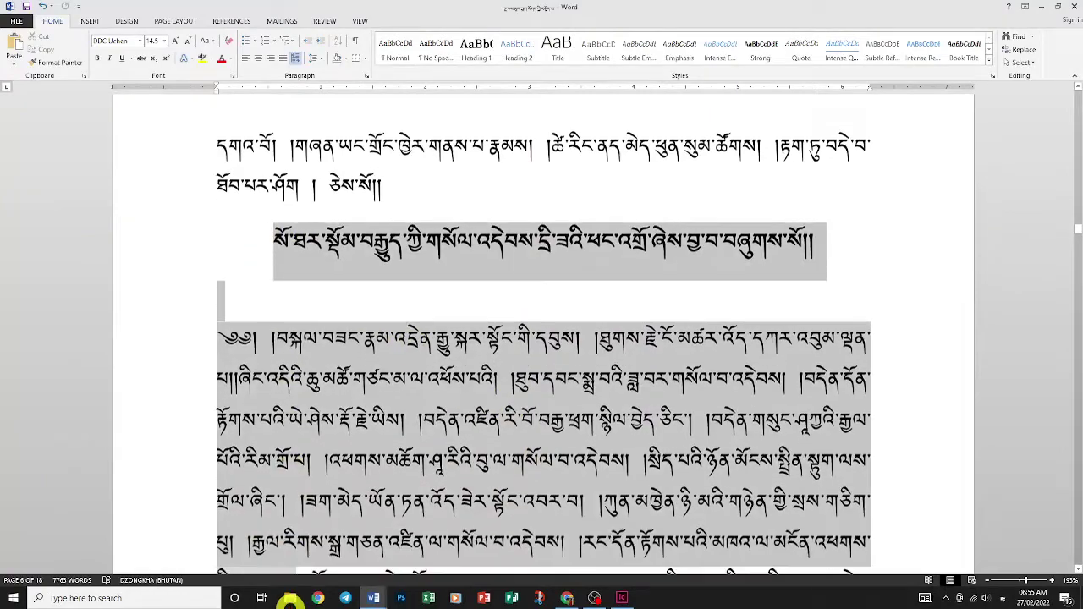
Step: Select all text from the centred heading to the end and delete it, leaving six pages
{"action": "scroll", "coordinate": [537, 475], "scroll_direction": "down", "scroll_amount": 8}
{"action": "scroll", "coordinate": [536, 474], "scroll_direction": "down", "scroll_amount": 8}
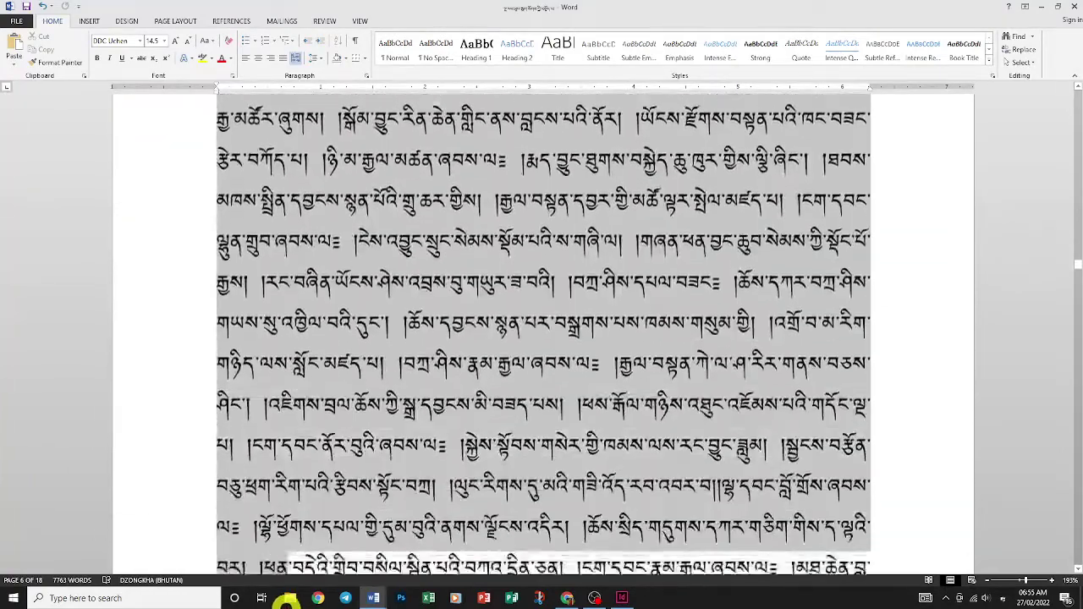
{"action": "scroll", "coordinate": [537, 475], "scroll_direction": "down", "scroll_amount": 5}
{"action": "scroll", "coordinate": [536, 475], "scroll_direction": "down", "scroll_amount": 5}
{"action": "scroll", "coordinate": [536, 475], "scroll_direction": "down", "scroll_amount": 5}
{"action": "scroll", "coordinate": [536, 474], "scroll_direction": "down", "scroll_amount": 5}
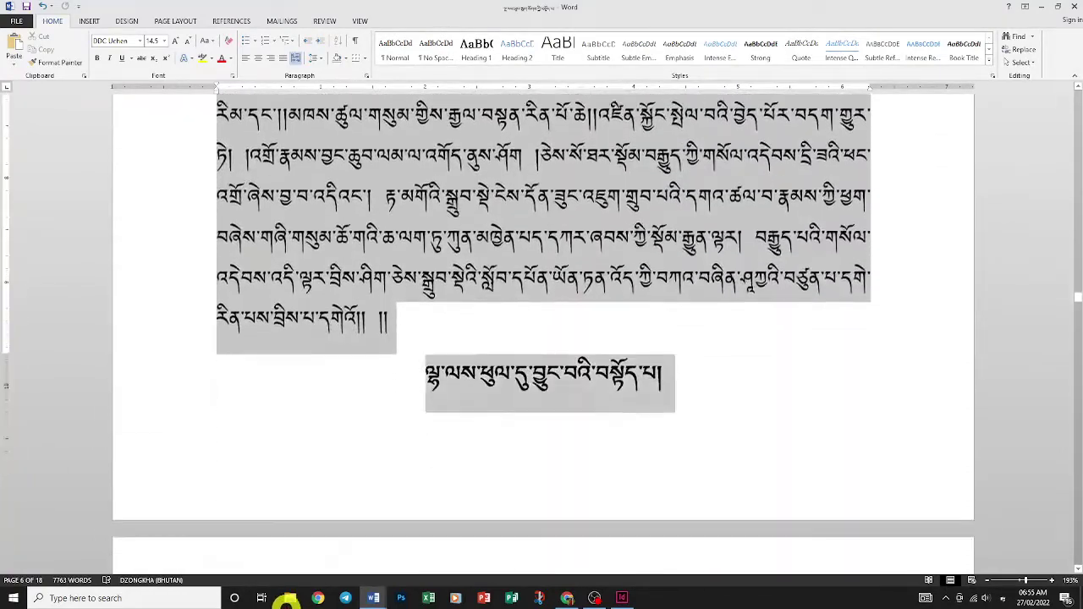
{"action": "scroll", "coordinate": [536, 475], "scroll_direction": "down", "scroll_amount": 5}
{"action": "scroll", "coordinate": [536, 474], "scroll_direction": "down", "scroll_amount": 5}
{"action": "scroll", "coordinate": [536, 474], "scroll_direction": "down", "scroll_amount": 5}
{"action": "scroll", "coordinate": [536, 475], "scroll_direction": "down", "scroll_amount": 5}
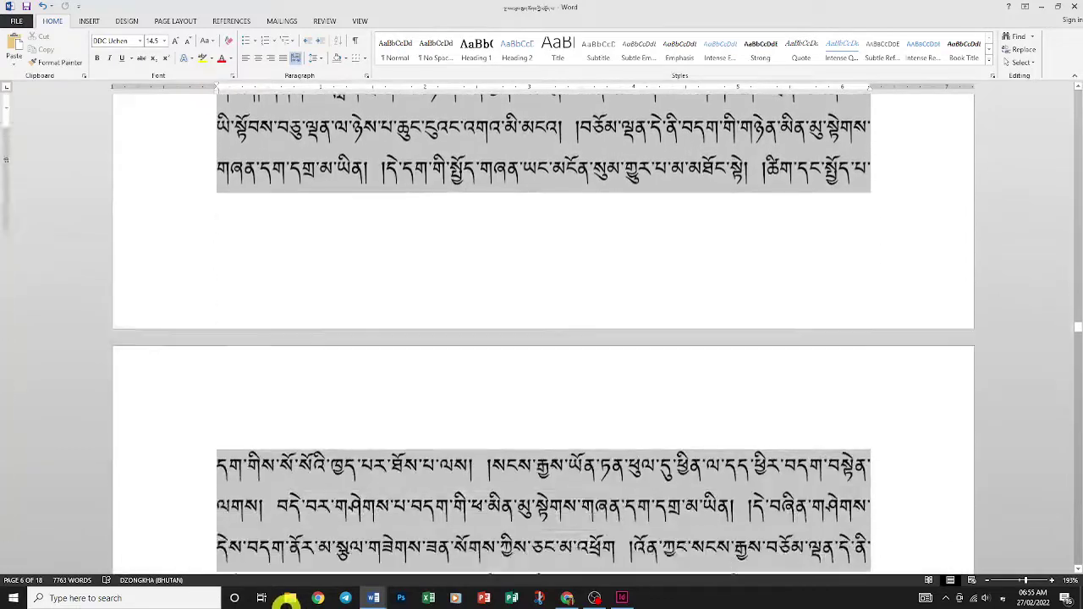
{"action": "scroll", "coordinate": [543, 339], "scroll_direction": "down", "scroll_amount": 5}
{"action": "scroll", "coordinate": [543, 338], "scroll_direction": "down", "scroll_amount": 5}
{"action": "scroll", "coordinate": [543, 338], "scroll_direction": "down", "scroll_amount": 5}
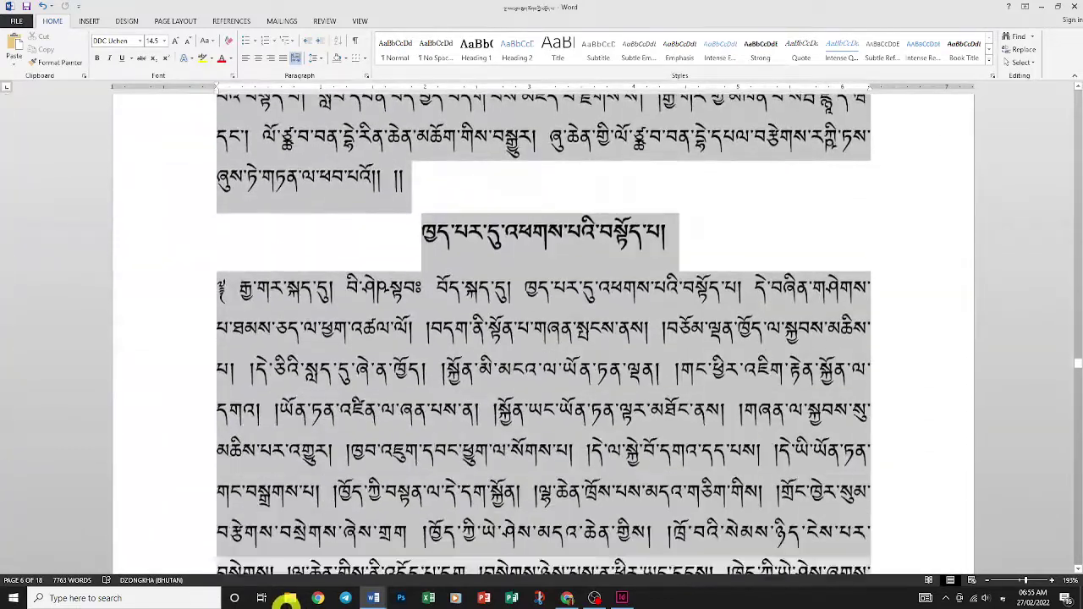
{"action": "mouse_move", "coordinate": [288, 600]}
{"action": "left_mouse_down"}
{"action": "mouse_move", "coordinate": [165, 602]}
{"action": "mouse_move", "coordinate": [4, 581]}
{"action": "mouse_move", "coordinate": [11, 599]}
{"action": "left_mouse_up"}
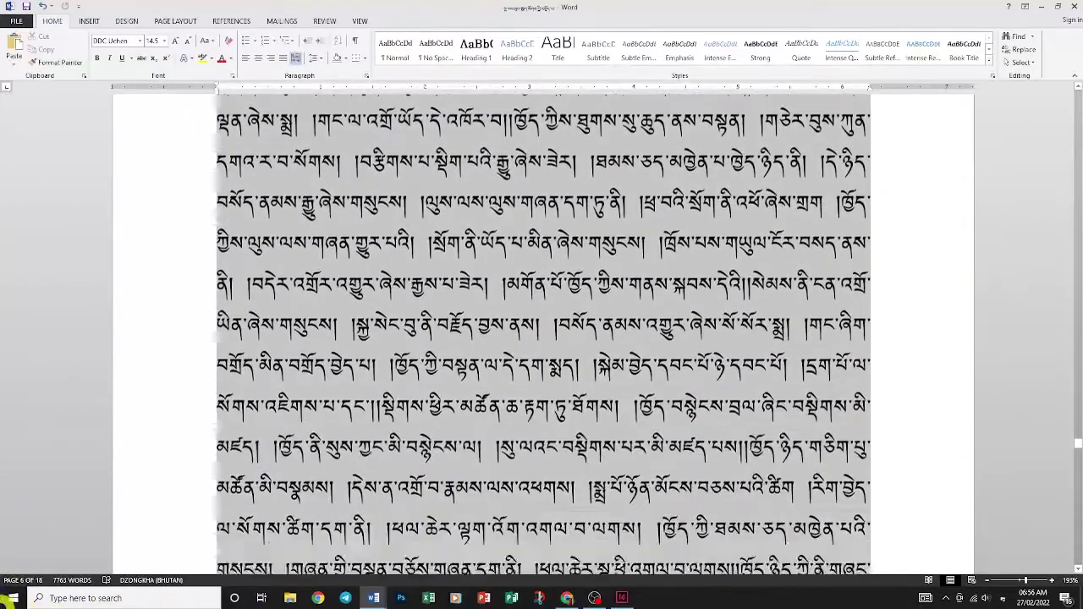
{"action": "mouse_move", "coordinate": [11, 599]}
{"action": "left_mouse_down"}
{"action": "mouse_move", "coordinate": [27, 457]}
{"action": "mouse_move", "coordinate": [39, 598]}
{"action": "left_mouse_up"}
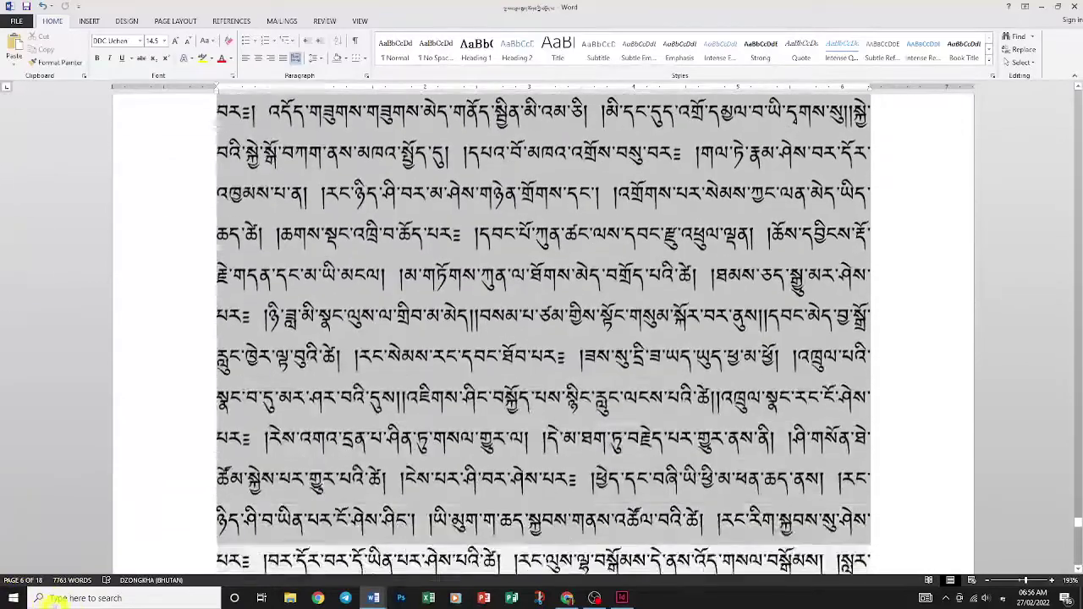
{"action": "mouse_move", "coordinate": [39, 598]}
{"action": "left_mouse_down"}
{"action": "mouse_move", "coordinate": [55, 598]}
{"action": "mouse_move", "coordinate": [17, 584]}
{"action": "left_mouse_up"}
{"action": "key", "text": "Delete"}
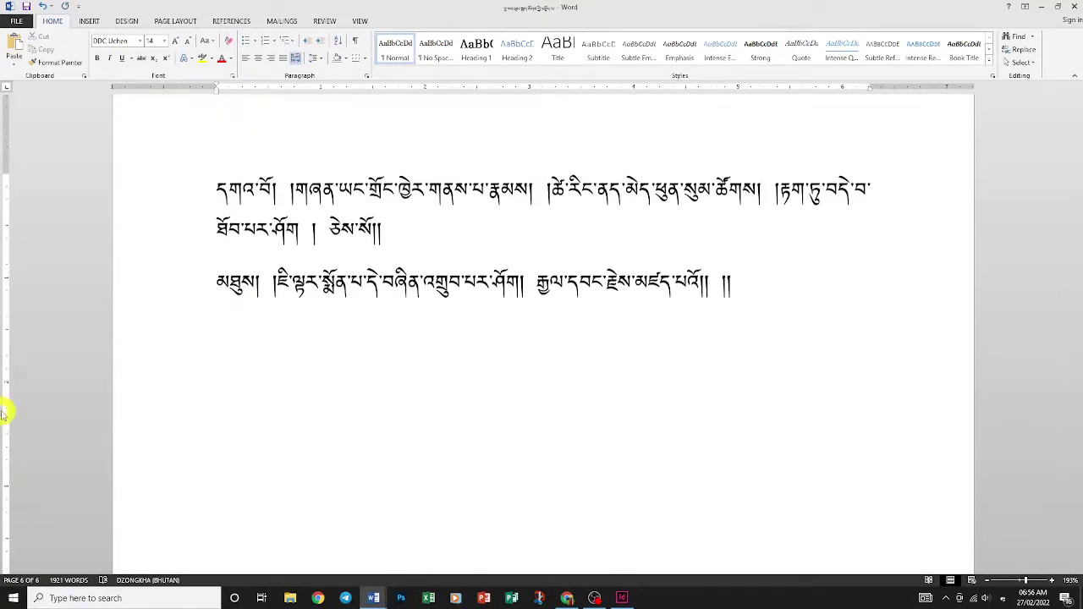
Step: Switch the view to Multiple Pages so several pages appear side by side
{"action": "scroll", "coordinate": [382, 338], "scroll_direction": "down", "scroll_amount": 3}
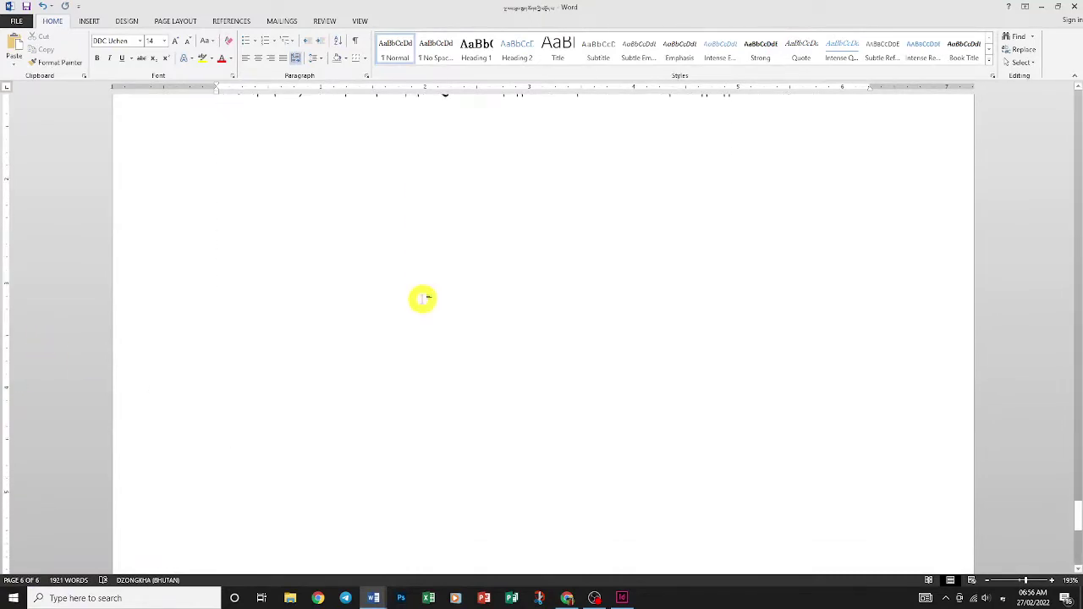
{"action": "scroll", "coordinate": [419, 294], "scroll_direction": "up", "scroll_amount": 5}
{"action": "scroll", "coordinate": [415, 290], "scroll_direction": "up", "scroll_amount": 5}
{"action": "scroll", "coordinate": [415, 286], "scroll_direction": "up", "scroll_amount": 5}
{"action": "scroll", "coordinate": [412, 281], "scroll_direction": "up", "scroll_amount": 5}
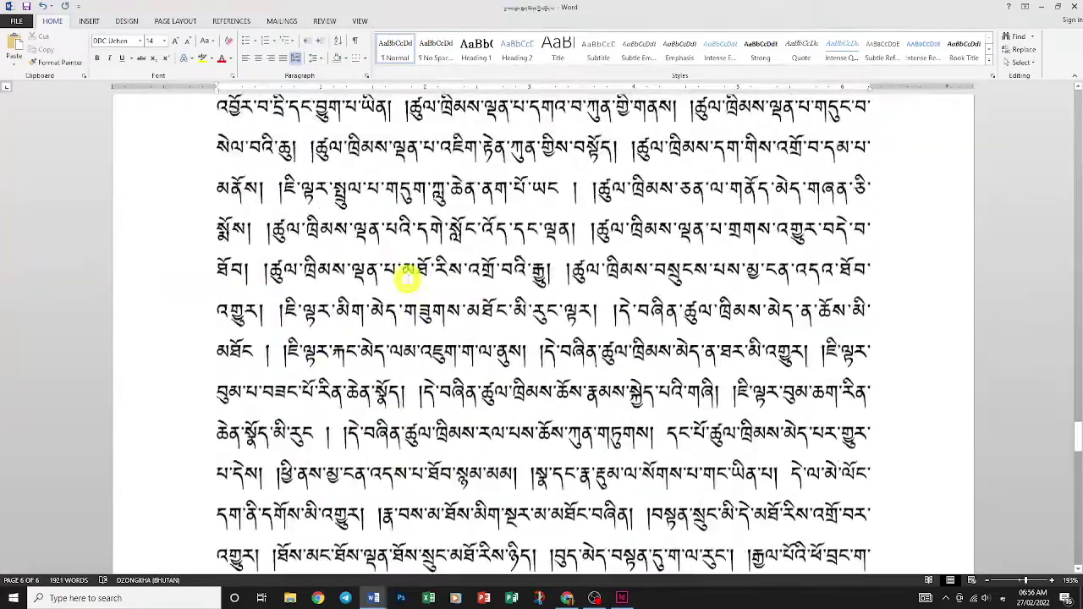
{"action": "scroll", "coordinate": [407, 278], "scroll_direction": "up", "scroll_amount": 5}
{"action": "scroll", "coordinate": [406, 276], "scroll_direction": "up", "scroll_amount": 5}
{"action": "scroll", "coordinate": [405, 277], "scroll_direction": "up", "scroll_amount": 5}
{"action": "scroll", "coordinate": [404, 276], "scroll_direction": "up", "scroll_amount": 5}
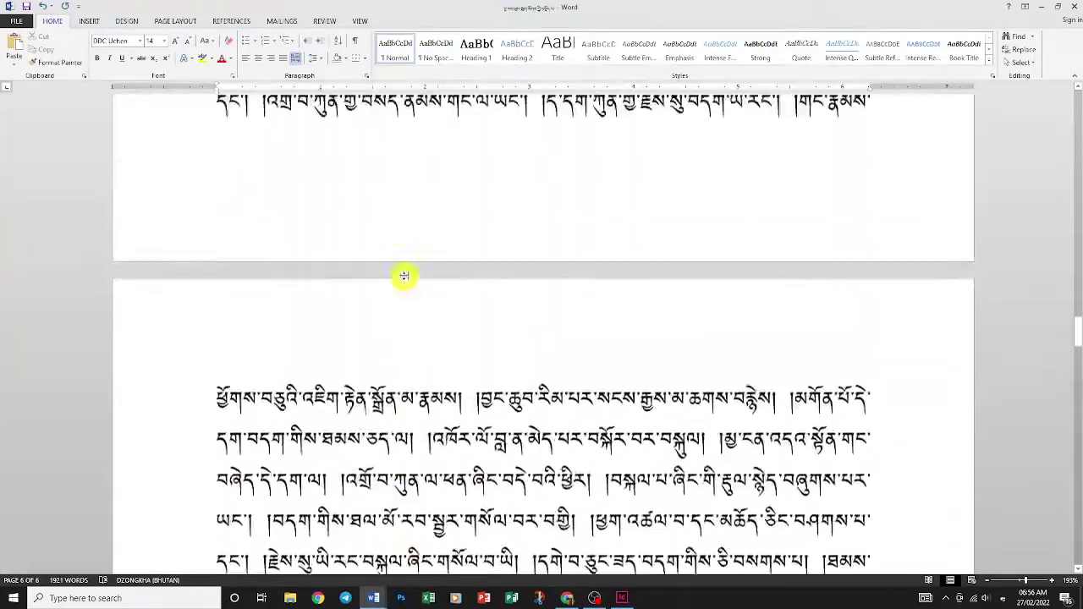
{"action": "scroll", "coordinate": [404, 276], "scroll_direction": "up", "scroll_amount": 10}
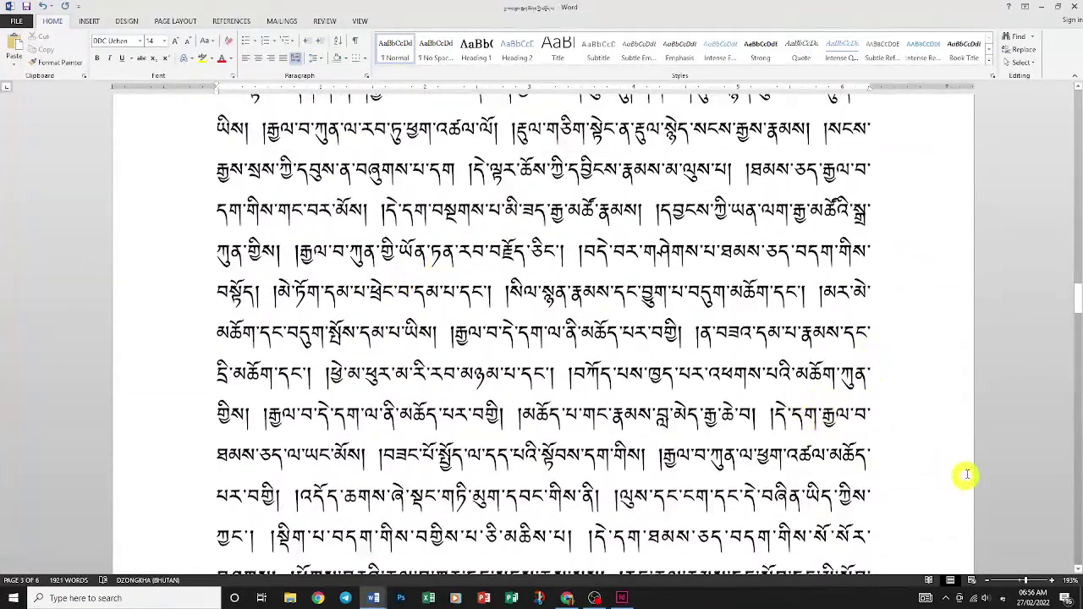
{"action": "left_click", "coordinate": [362, 21]}
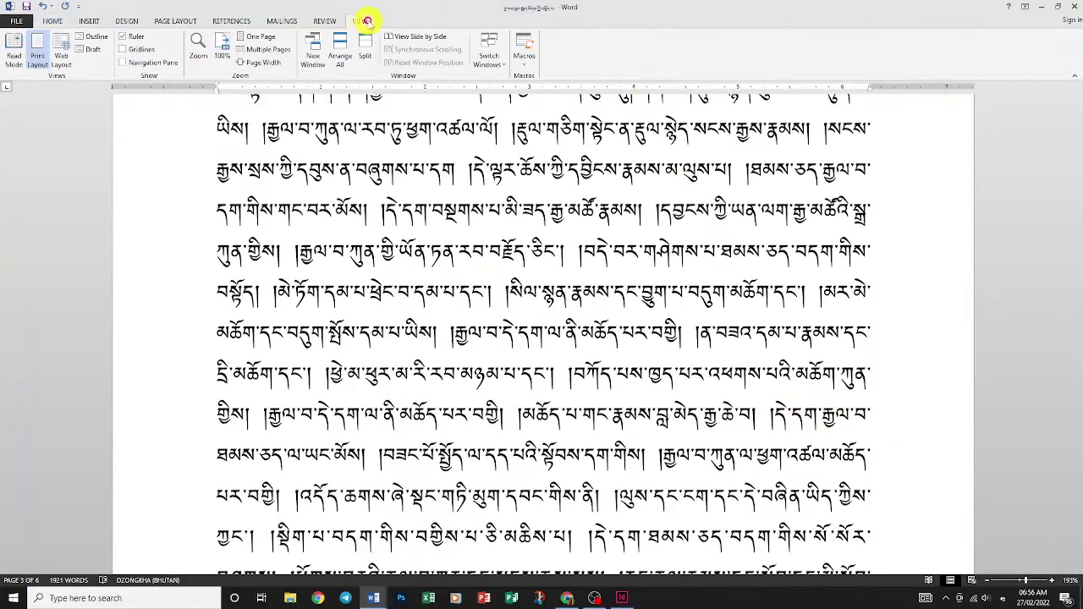
{"action": "left_click", "coordinate": [261, 37]}
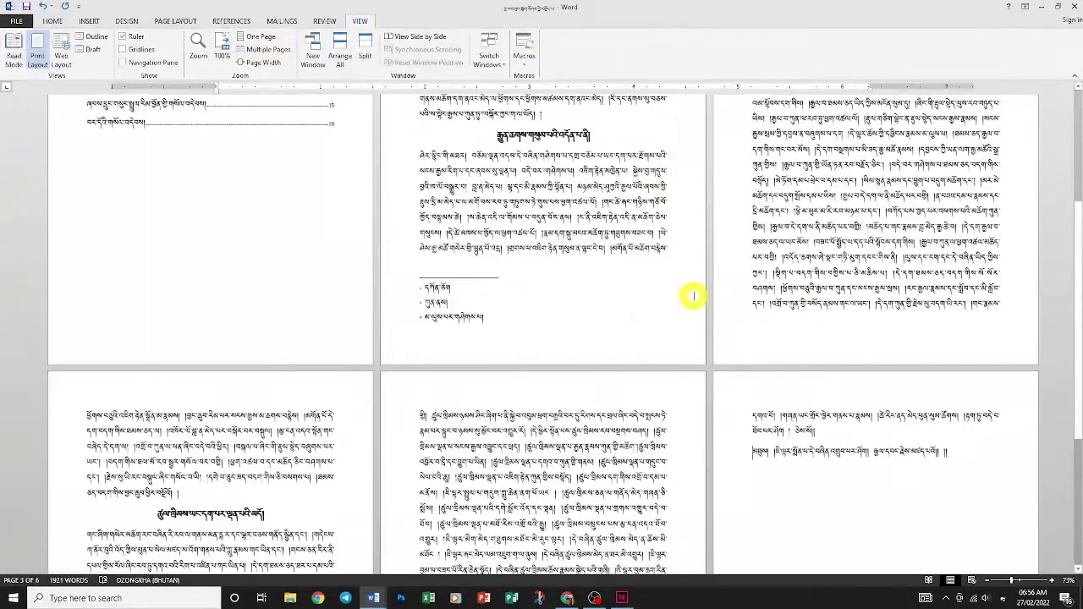
{"action": "scroll", "coordinate": [652, 330], "scroll_direction": "up", "scroll_amount": 3}
{"action": "scroll", "coordinate": [652, 327], "scroll_direction": "up", "scroll_amount": 2}
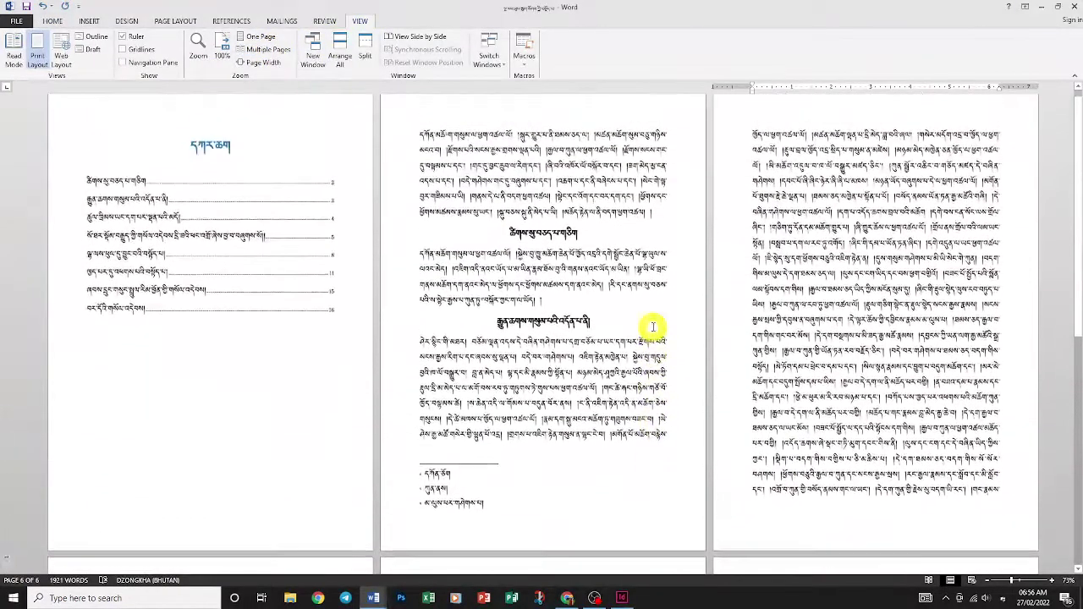
{"action": "scroll", "coordinate": [652, 328], "scroll_direction": "down", "scroll_amount": 1}
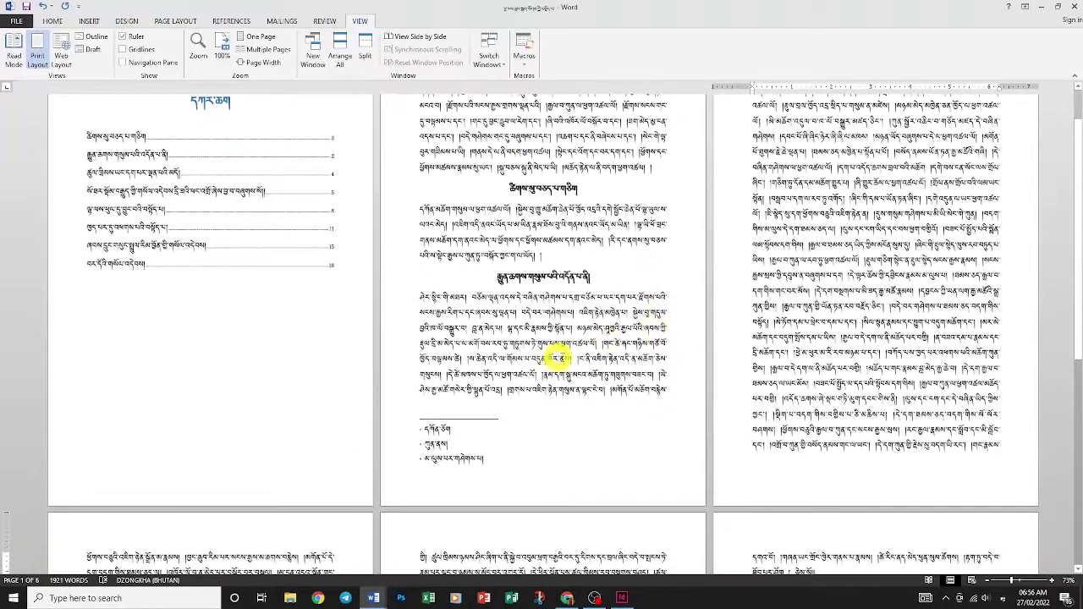
{"action": "scroll", "coordinate": [590, 360], "scroll_direction": "up", "scroll_amount": 1}
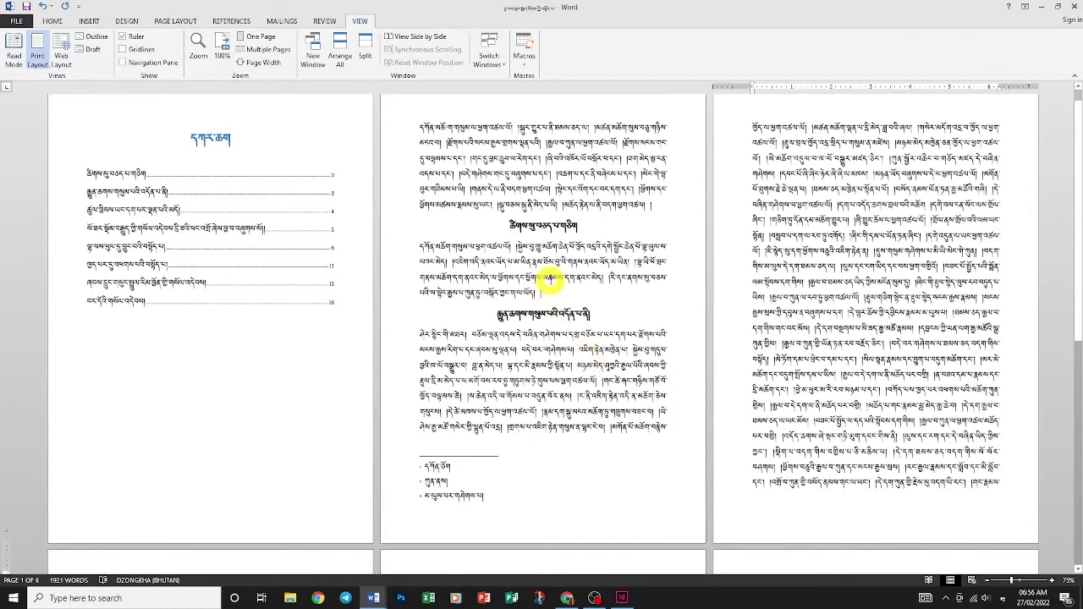
{"action": "scroll", "coordinate": [550, 279], "scroll_direction": "down", "scroll_amount": 1}
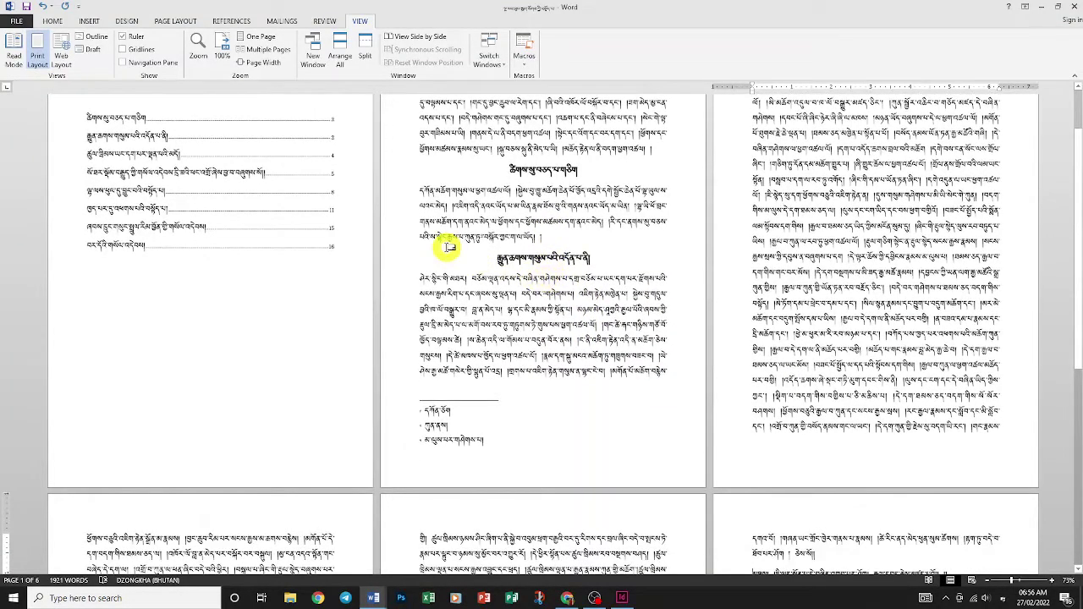
Step: Add a short Tibetan word to line 2 of the middle page's first paragraph
{"action": "mouse_move", "coordinate": [455, 248]}
{"action": "left_mouse_down"}
{"action": "mouse_move", "coordinate": [665, 226]}
{"action": "mouse_move", "coordinate": [643, 206]}
{"action": "left_mouse_up"}
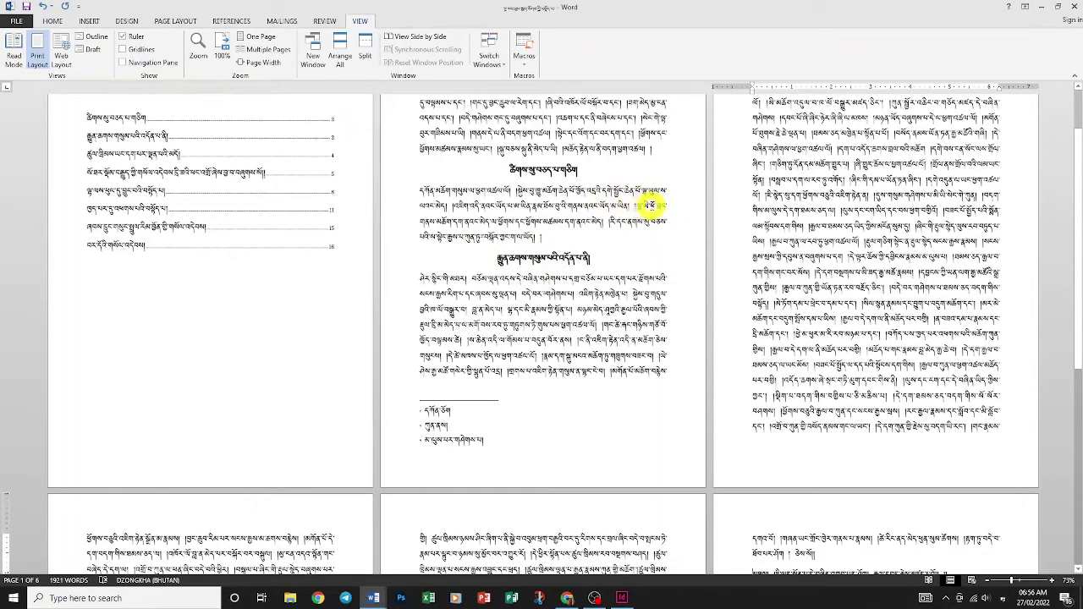
{"action": "left_click_drag", "start_coordinate": [650, 206], "coordinate": [526, 208]}
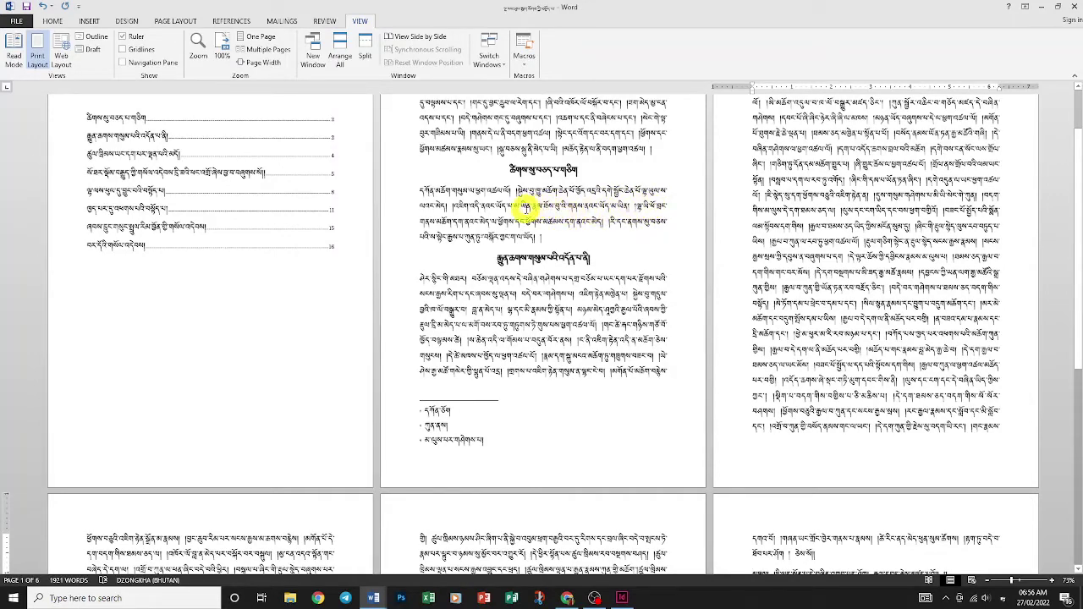
{"action": "left_click_drag", "start_coordinate": [521, 206], "coordinate": [472, 205]}
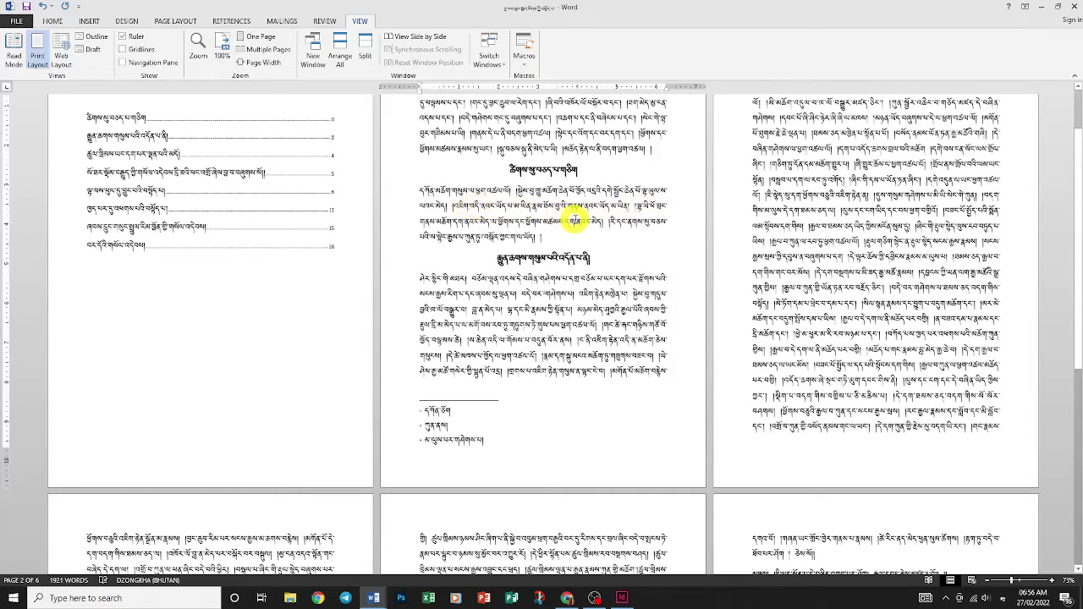
{"action": "key", "text": "shift+a"}
{"action": "key", "text": "u"}
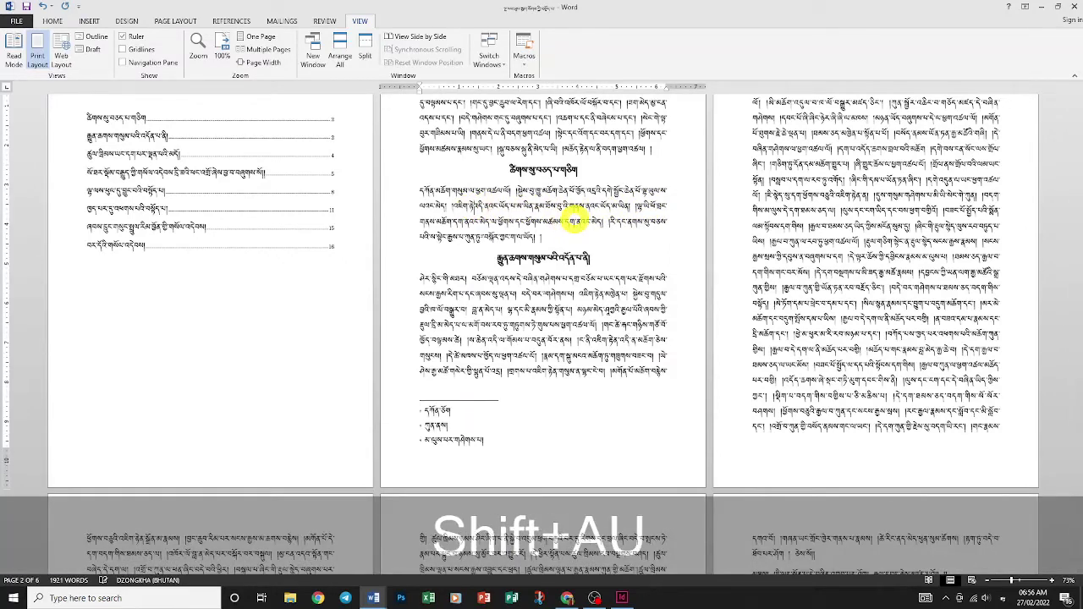
{"action": "key", "text": "f"}
{"action": "key", "text": "space"}
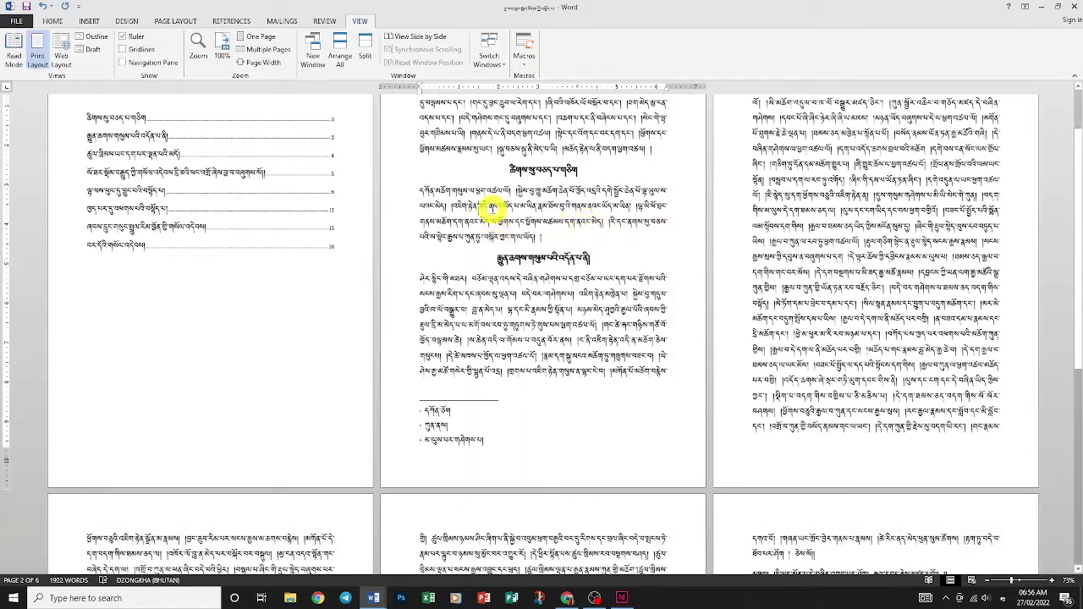
{"action": "left_click", "coordinate": [233, 21]}
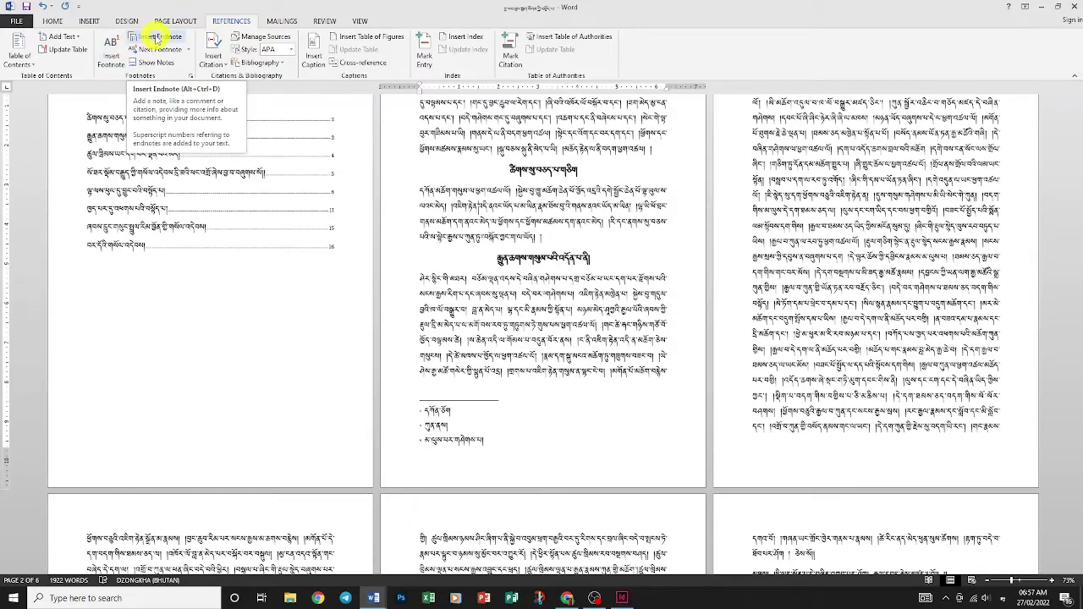
{"action": "left_click", "coordinate": [156, 38]}
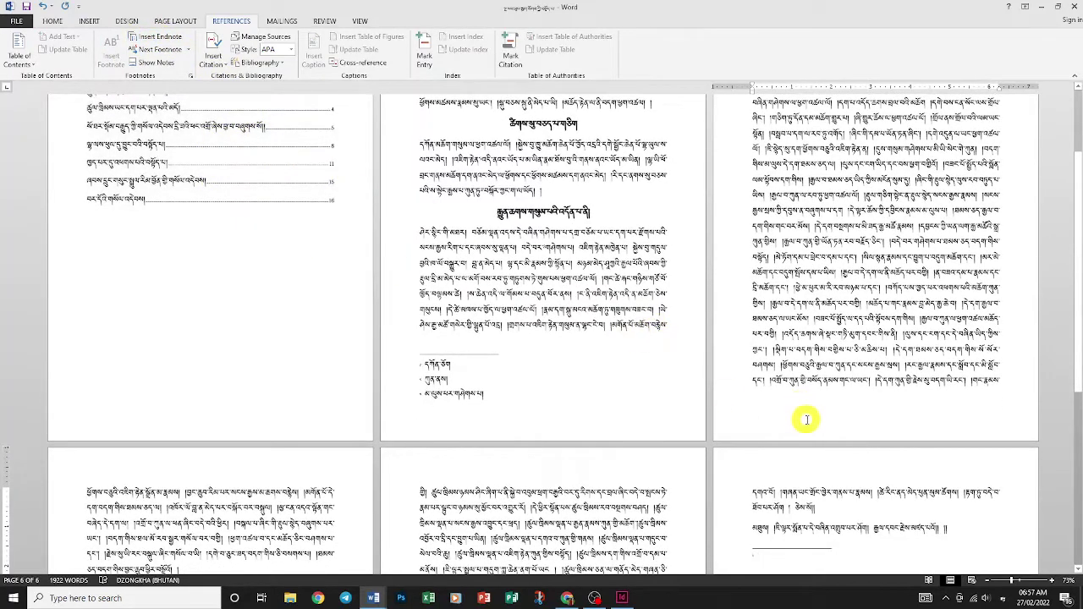
{"action": "scroll", "coordinate": [817, 422], "scroll_direction": "down", "scroll_amount": 2}
{"action": "scroll", "coordinate": [769, 466], "scroll_direction": "down", "scroll_amount": 2}
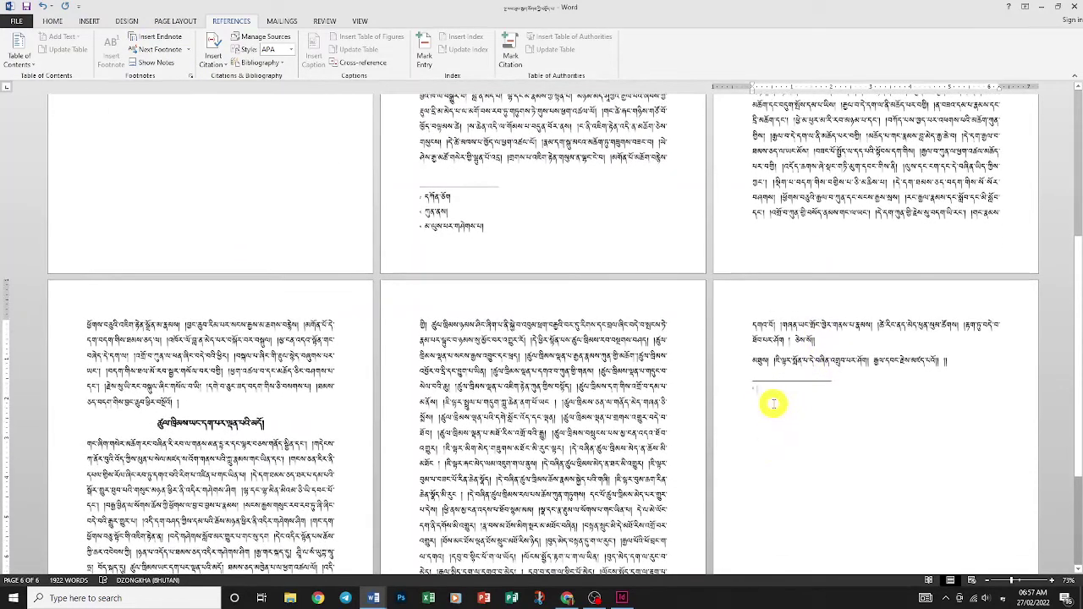
{"action": "scroll", "coordinate": [773, 403], "scroll_direction": "up", "scroll_amount": 1}
{"action": "key", "text": "ctrl+z"}
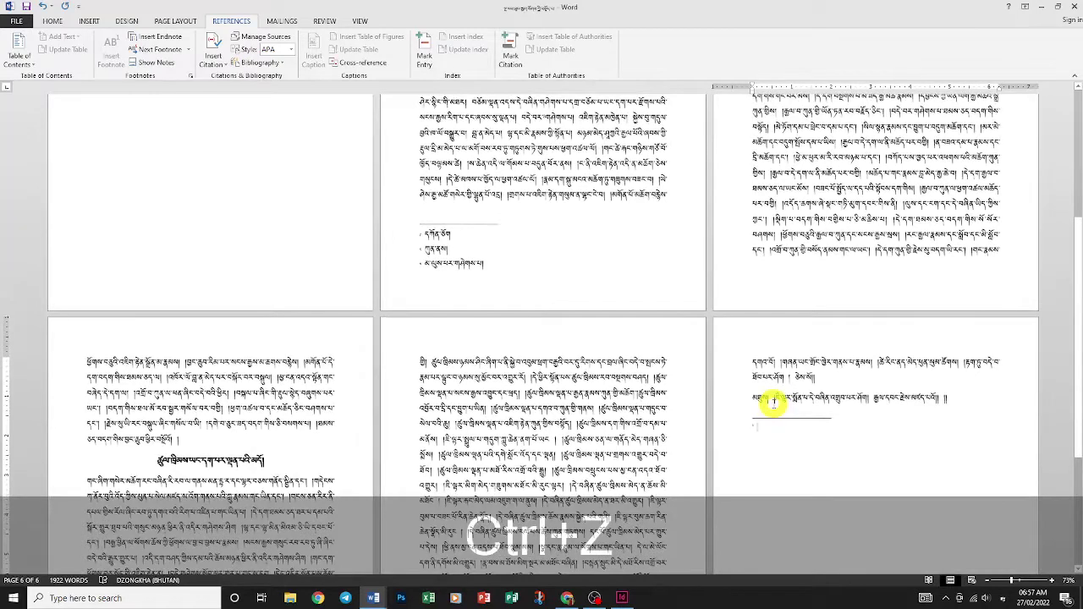
{"action": "key", "text": "ctrl+z"}
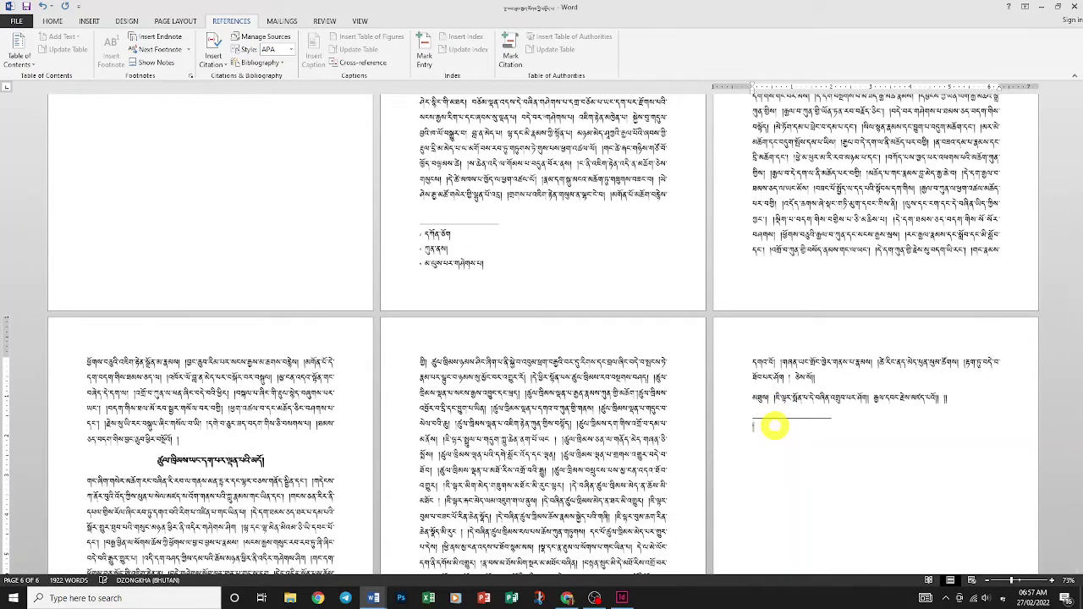
{"action": "left_click", "coordinate": [773, 425]}
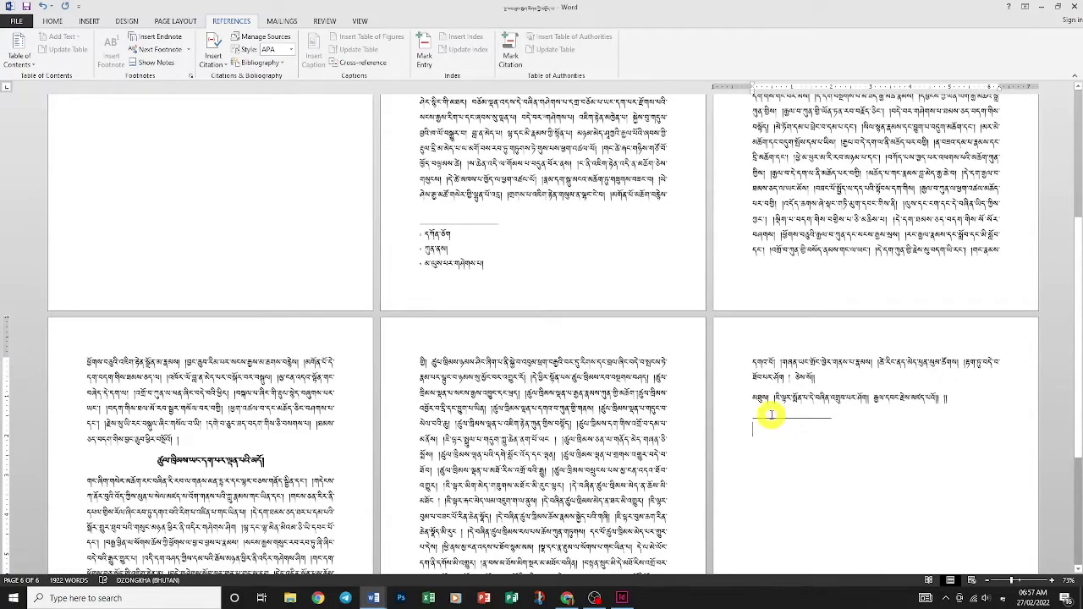
{"action": "scroll", "coordinate": [774, 426], "scroll_direction": "up", "scroll_amount": 2}
{"action": "scroll", "coordinate": [772, 420], "scroll_direction": "up", "scroll_amount": 2}
{"action": "scroll", "coordinate": [769, 414], "scroll_direction": "up", "scroll_amount": 2}
{"action": "scroll", "coordinate": [770, 413], "scroll_direction": "up", "scroll_amount": 1}
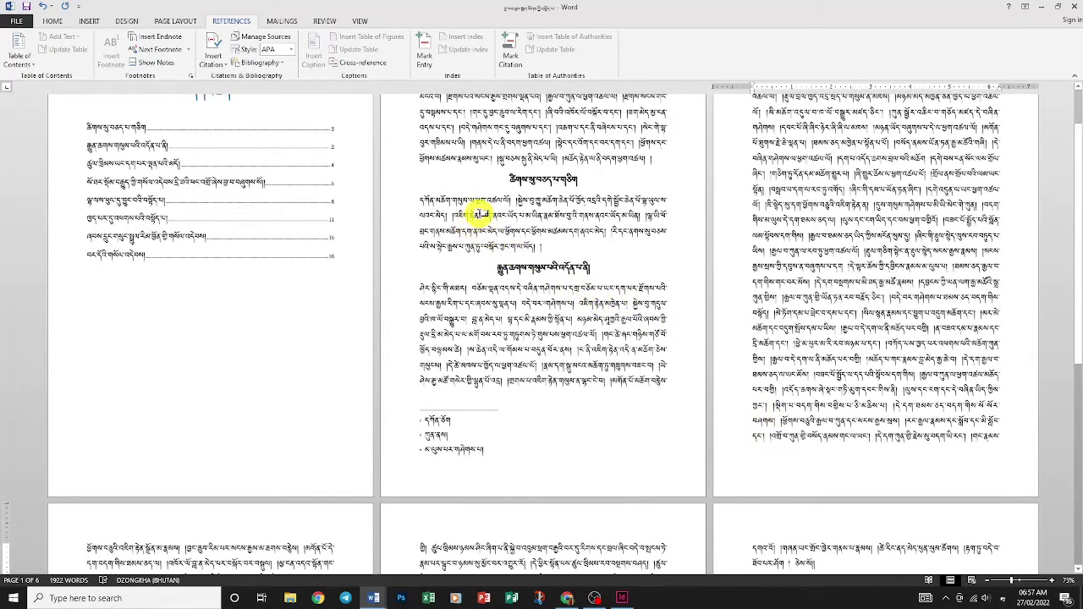
Step: Replace the old plain-text note mark on page 2 with a real endnote
{"action": "left_click", "coordinate": [483, 214]}
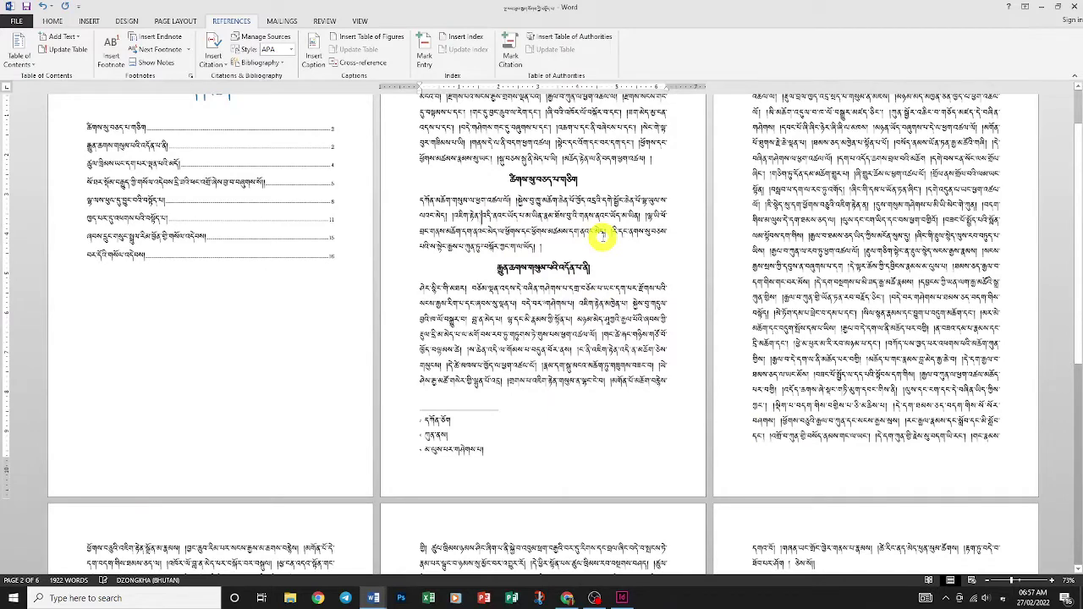
{"action": "key", "text": "BackSpace"}
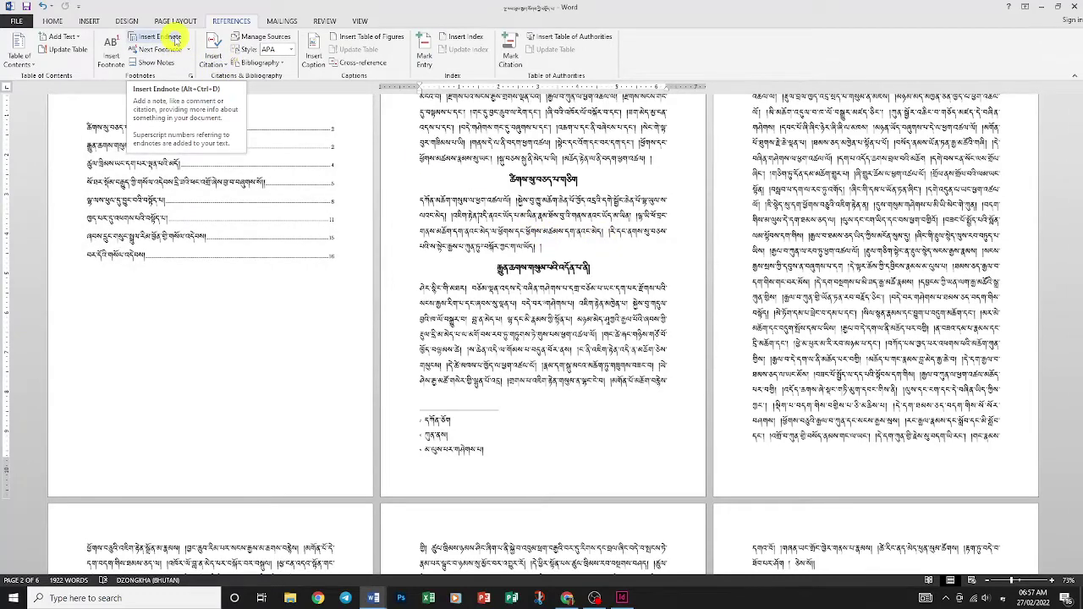
{"action": "left_click", "coordinate": [174, 40]}
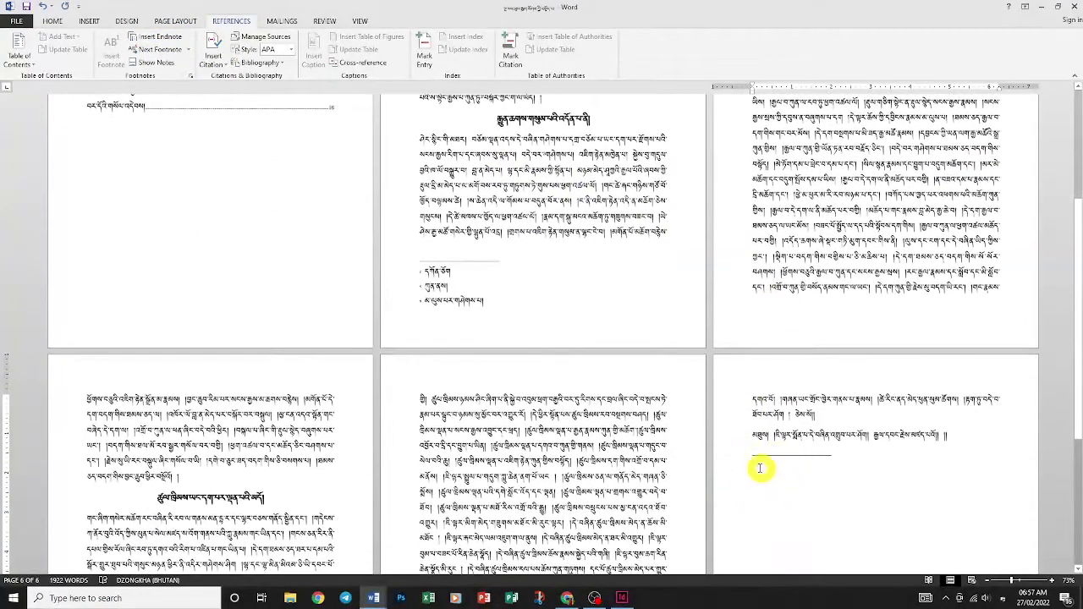
{"action": "scroll", "coordinate": [773, 470], "scroll_direction": "up", "scroll_amount": 3, "text": "ctrl"}
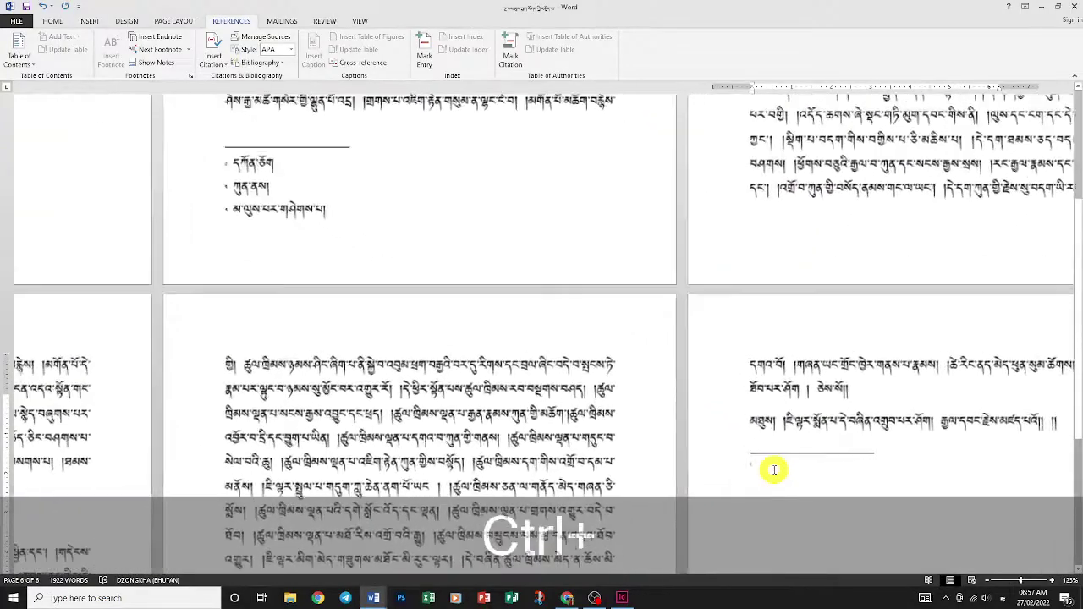
{"action": "scroll", "coordinate": [774, 470], "scroll_direction": "up", "scroll_amount": 3, "text": "ctrl"}
{"action": "scroll", "coordinate": [771, 470], "scroll_direction": "up", "scroll_amount": 4, "text": "ctrl"}
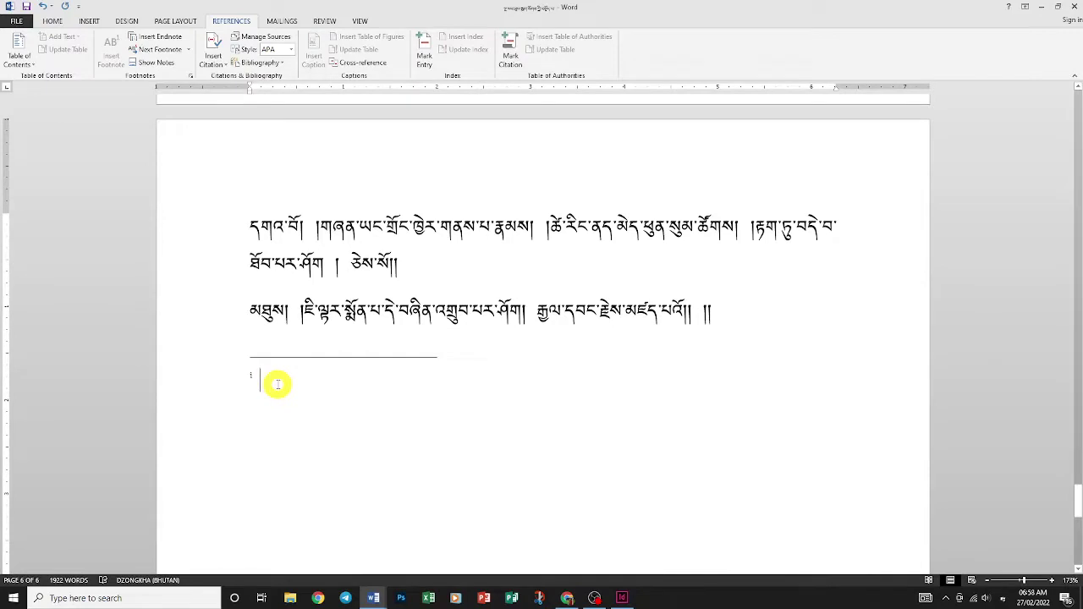
Step: Type the Tibetan note text བསམ་འཆར་བཀོད་གནང་། into endnote 1 on page 6
{"action": "type", "text": "ནས"}
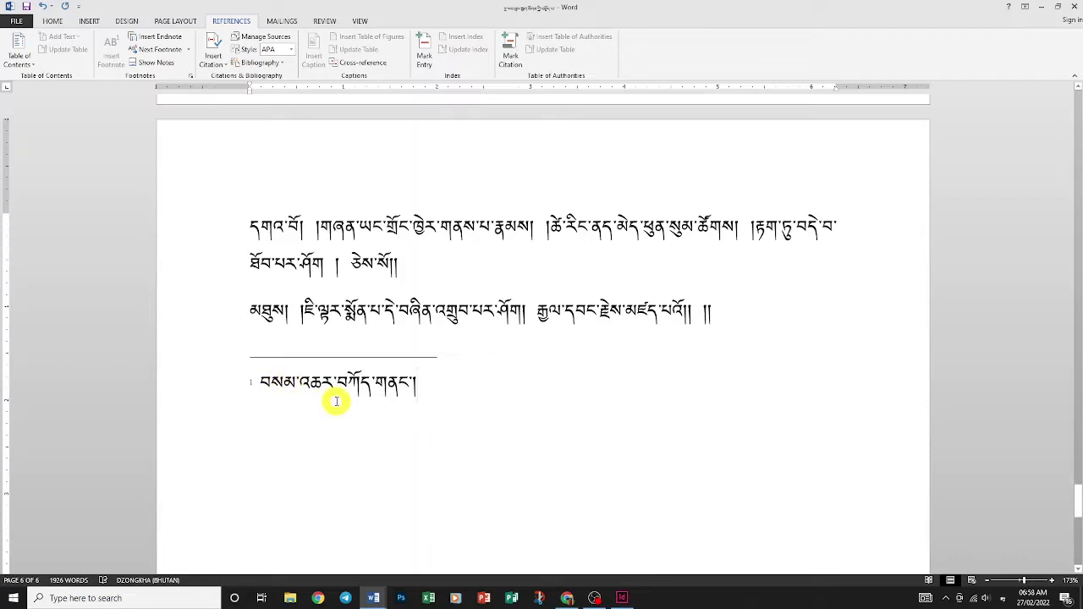
{"action": "left_click", "coordinate": [256, 383]}
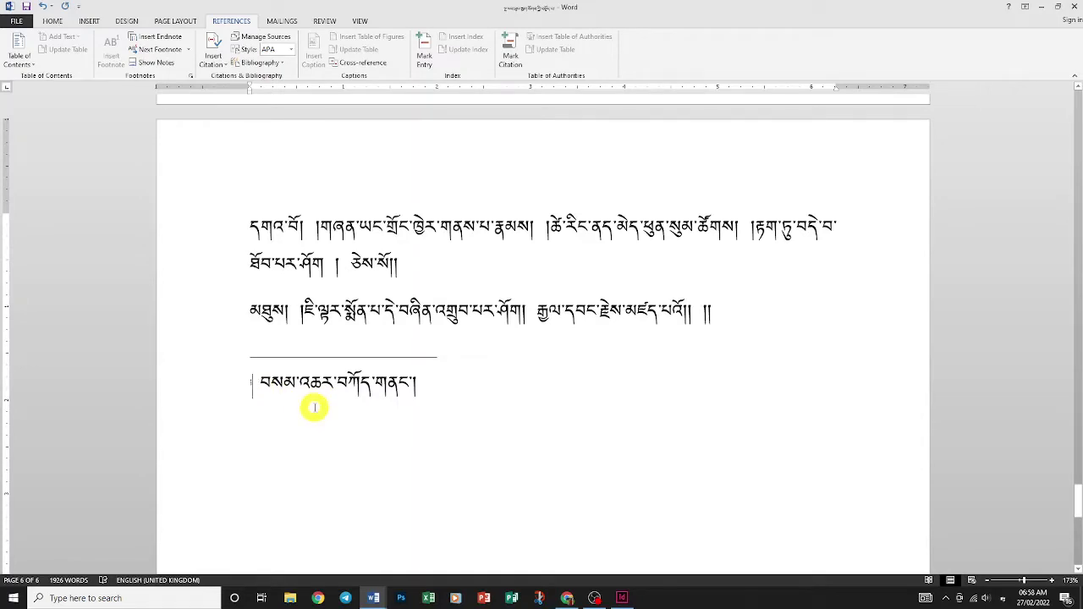
{"action": "scroll", "coordinate": [314, 408], "scroll_direction": "up", "scroll_amount": 3}
{"action": "scroll", "coordinate": [313, 408], "scroll_direction": "down", "scroll_amount": 3}
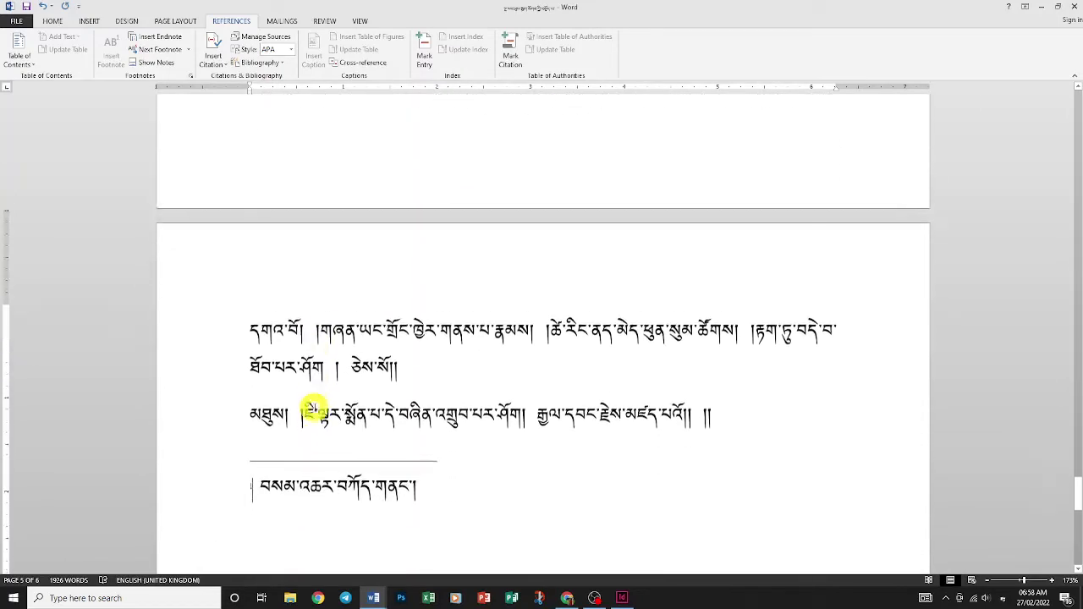
Step: Change endnote numbering from i, ii, iii to 1, 2, 3 for the whole document
{"action": "left_click", "coordinate": [190, 78]}
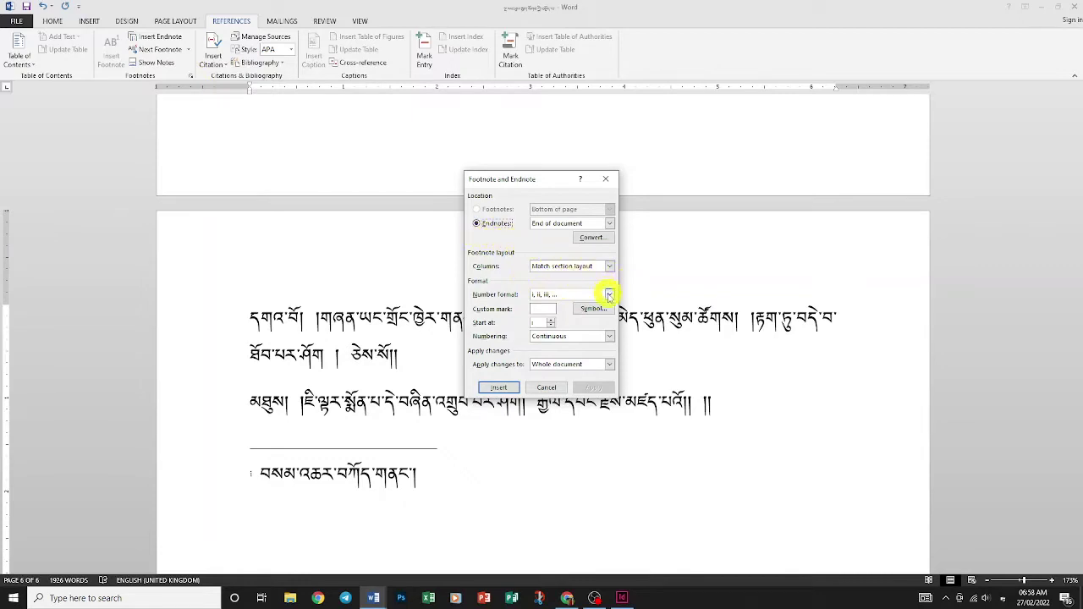
{"action": "left_click", "coordinate": [609, 295]}
{"action": "left_click", "coordinate": [587, 305]}
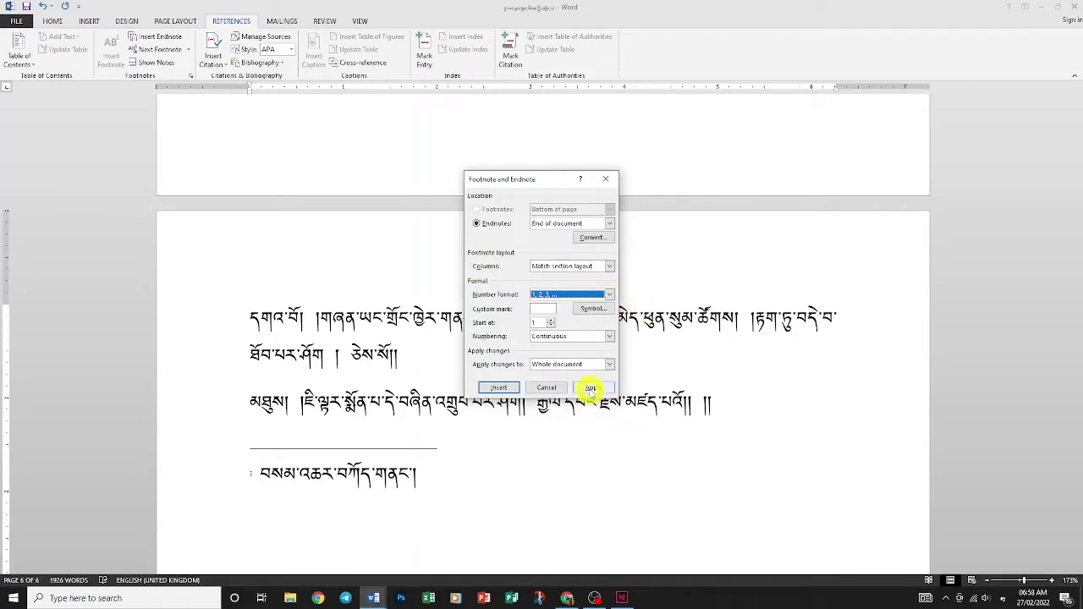
{"action": "left_click", "coordinate": [590, 388]}
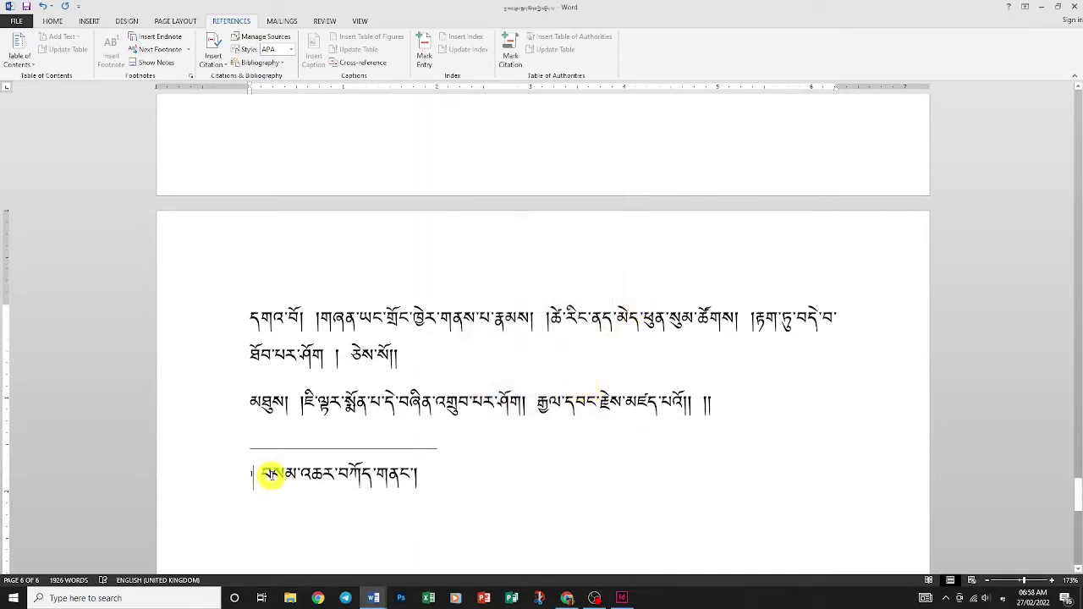
Step: Insert a second endnote at the note position in page 5's text
{"action": "scroll", "coordinate": [271, 475], "scroll_direction": "up", "scroll_amount": 2}
{"action": "scroll", "coordinate": [270, 475], "scroll_direction": "up", "scroll_amount": 2}
{"action": "scroll", "coordinate": [271, 476], "scroll_direction": "up", "scroll_amount": 2}
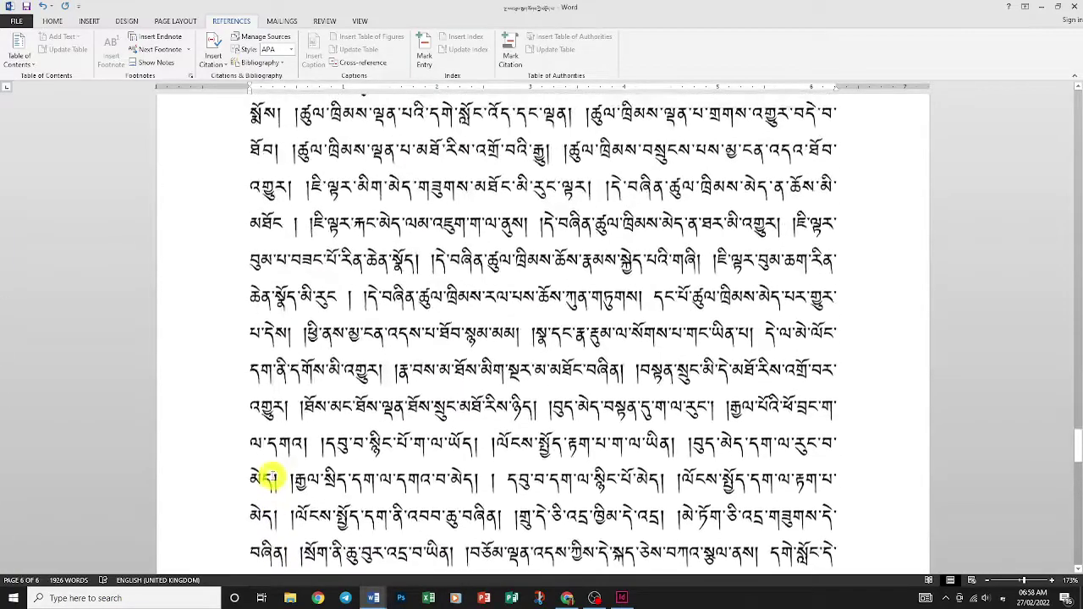
{"action": "scroll", "coordinate": [269, 477], "scroll_direction": "up", "scroll_amount": 1}
{"action": "scroll", "coordinate": [269, 476], "scroll_direction": "up", "scroll_amount": 1}
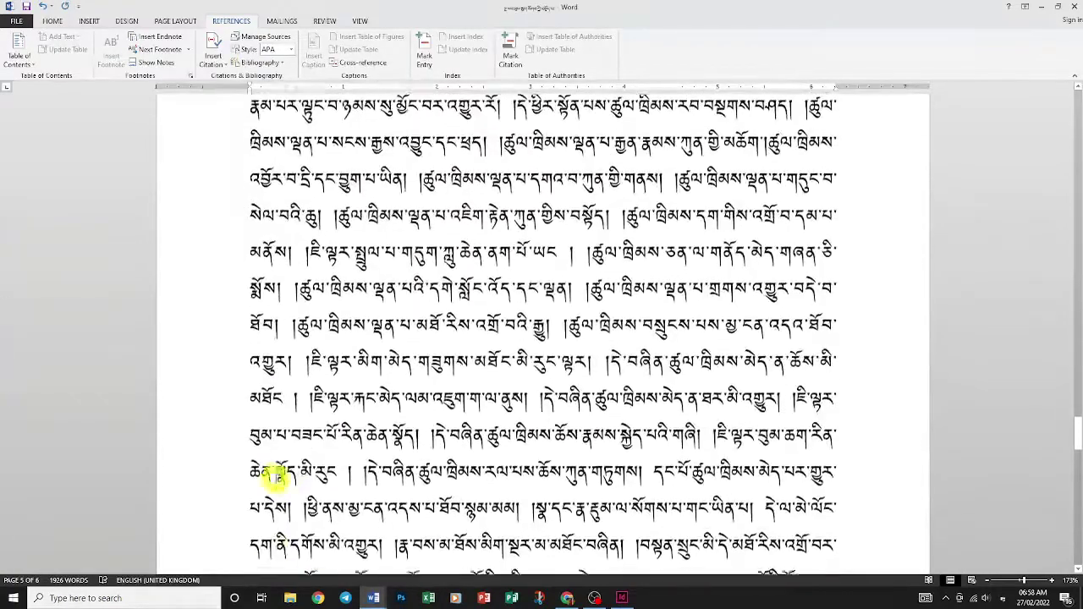
{"action": "scroll", "coordinate": [271, 478], "scroll_direction": "up", "scroll_amount": 1}
{"action": "scroll", "coordinate": [296, 480], "scroll_direction": "up", "scroll_amount": 1}
{"action": "scroll", "coordinate": [614, 313], "scroll_direction": "up", "scroll_amount": 1}
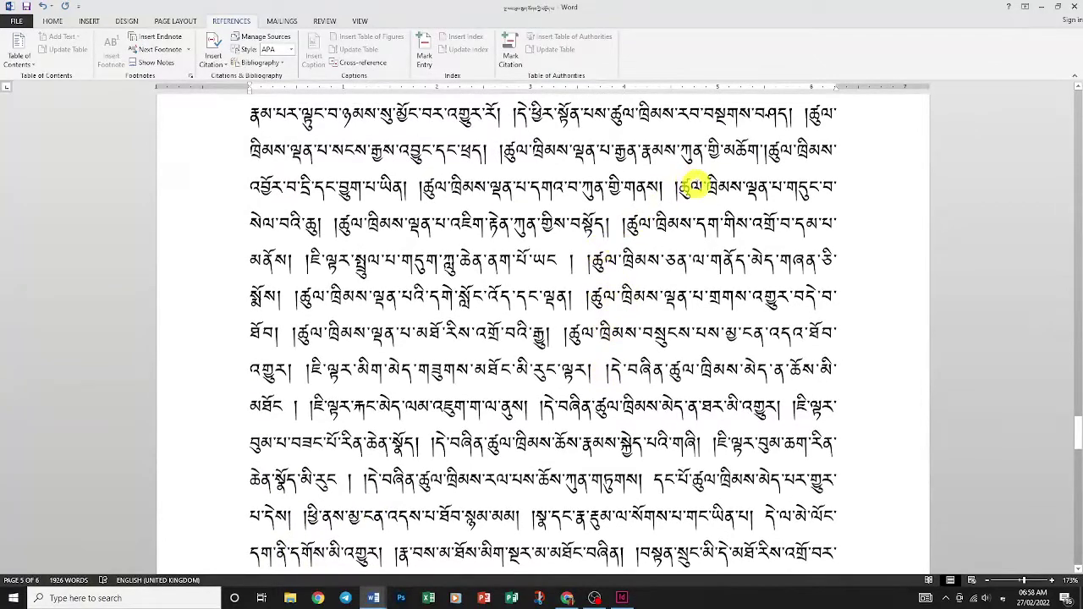
{"action": "left_click", "coordinate": [707, 184]}
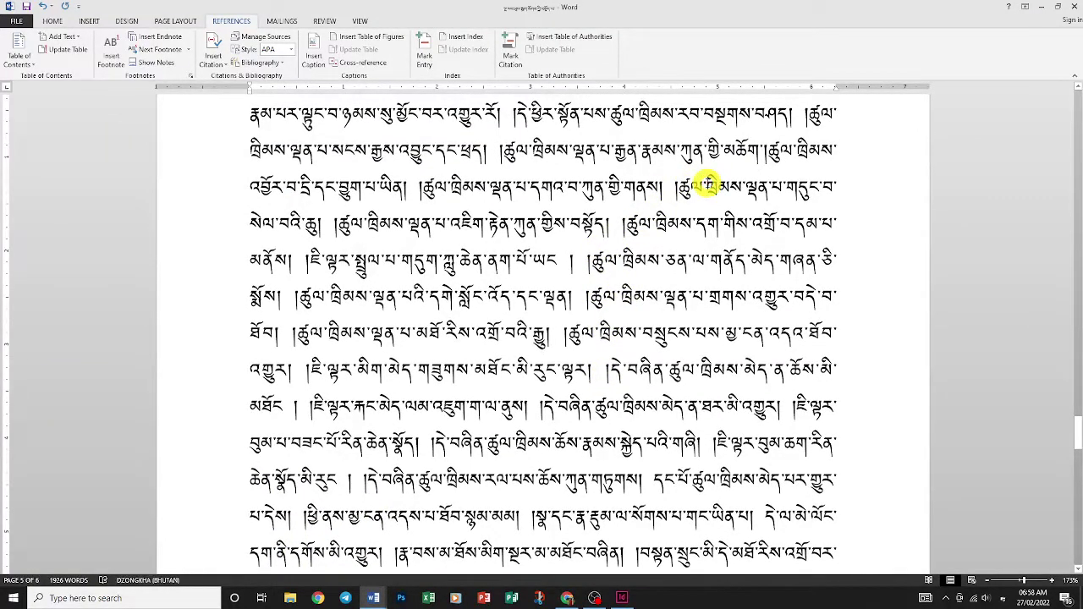
{"action": "left_click", "coordinate": [159, 36]}
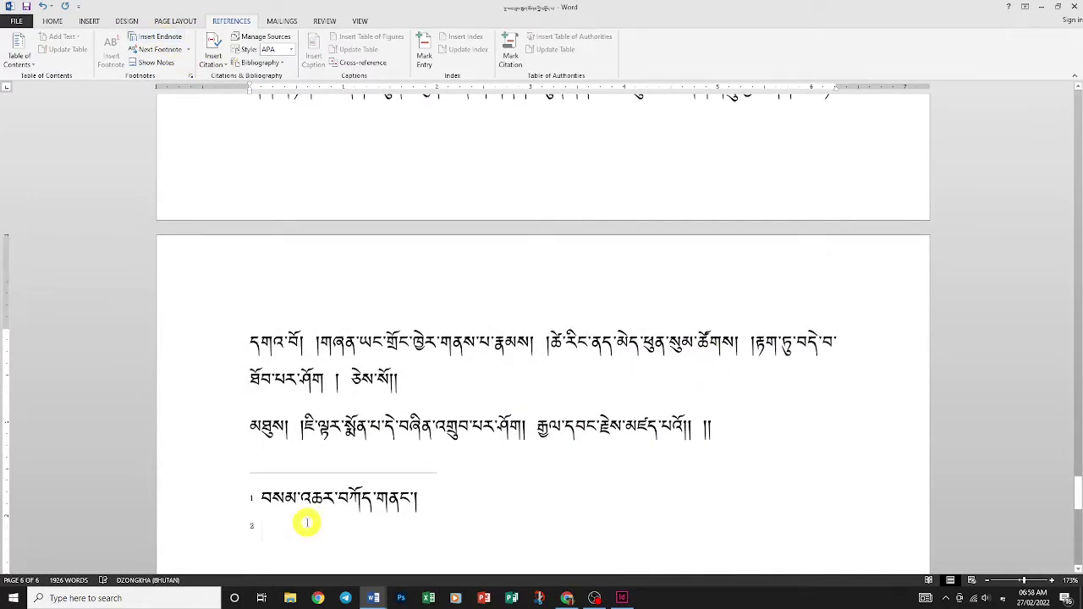
Step: Fill endnote 2 with the Tibetan text བསམ་འཆར་
{"action": "type", "text": "བསམ་འཆར་"}
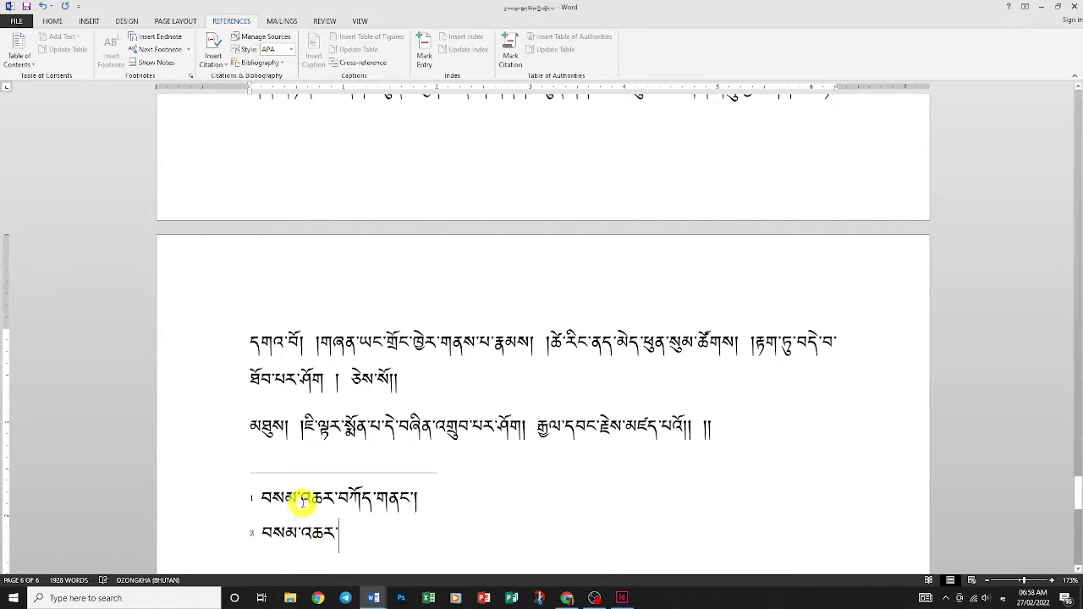
{"action": "key", "text": "Return"}
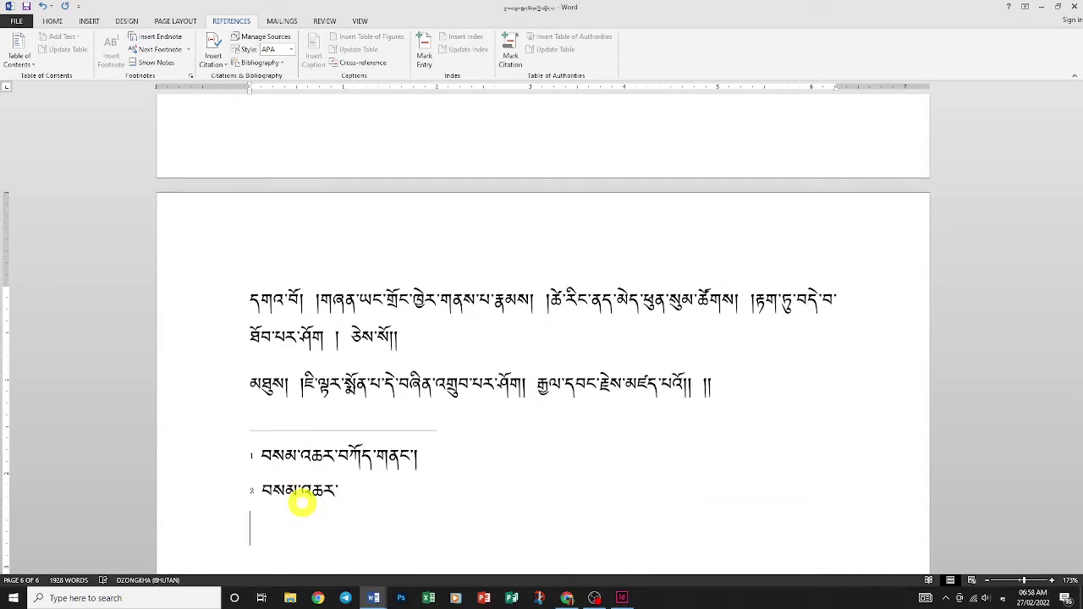
{"action": "left_click", "coordinate": [302, 502]}
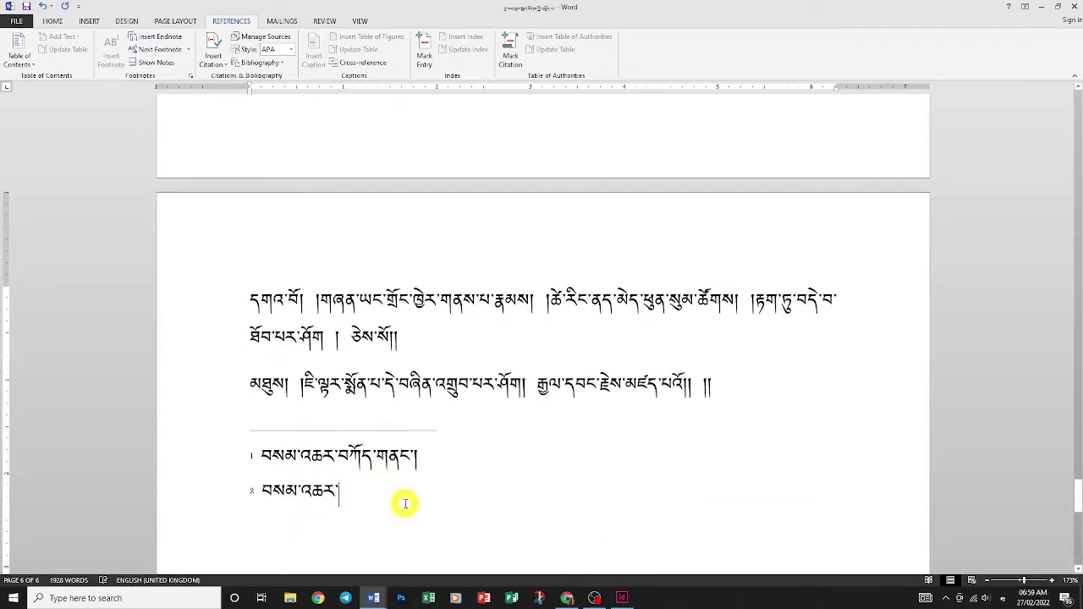
Step: Insert a new endnote at the note position on page 4, becoming endnote 2
{"action": "scroll", "coordinate": [404, 503], "scroll_direction": "up", "scroll_amount": 3}
{"action": "scroll", "coordinate": [404, 503], "scroll_direction": "up", "scroll_amount": 3}
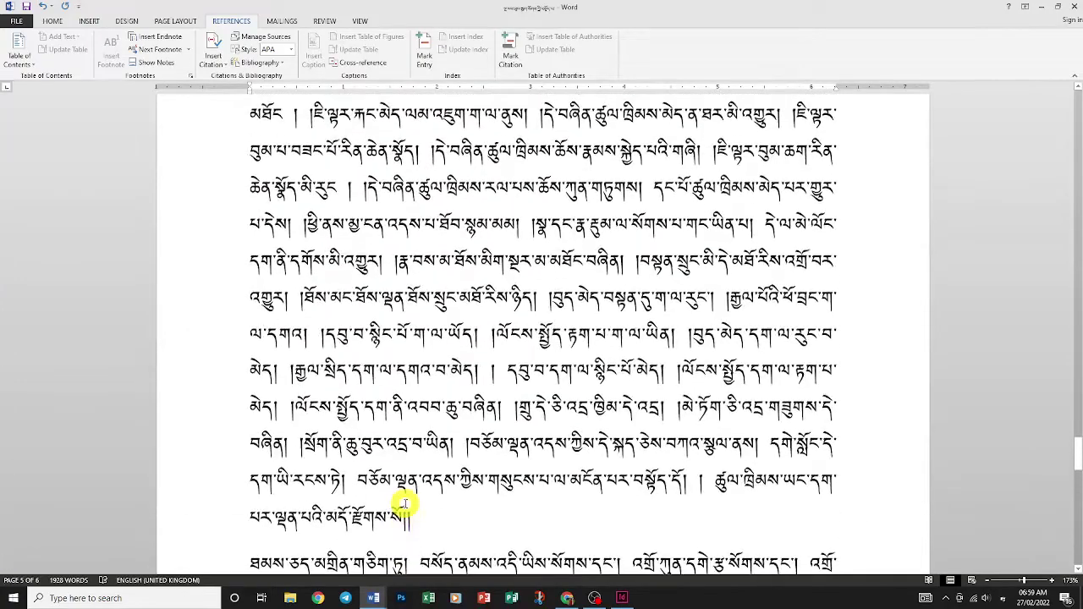
{"action": "scroll", "coordinate": [404, 503], "scroll_direction": "up", "scroll_amount": 3}
{"action": "scroll", "coordinate": [405, 503], "scroll_direction": "up", "scroll_amount": 3}
{"action": "scroll", "coordinate": [405, 504], "scroll_direction": "up", "scroll_amount": 3}
{"action": "scroll", "coordinate": [404, 502], "scroll_direction": "up", "scroll_amount": 3}
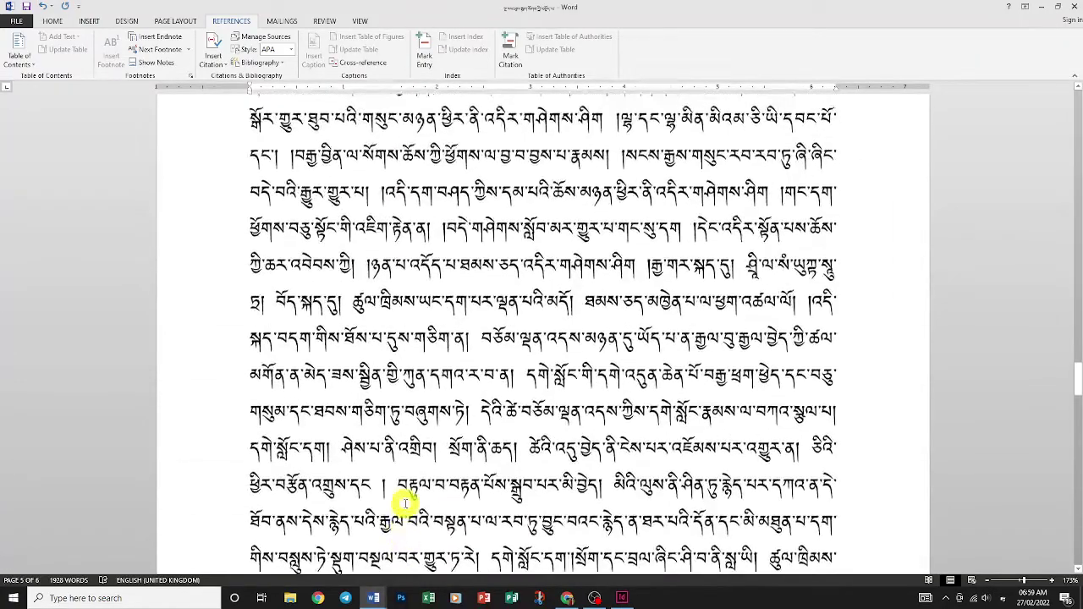
{"action": "scroll", "coordinate": [402, 500], "scroll_direction": "up", "scroll_amount": 3}
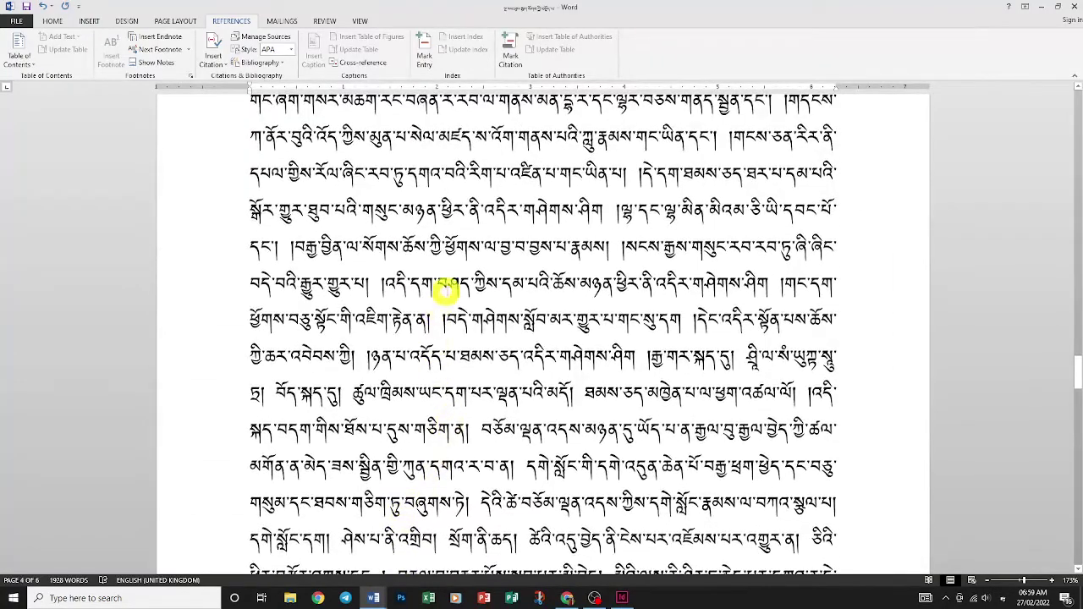
{"action": "left_click", "coordinate": [436, 279]}
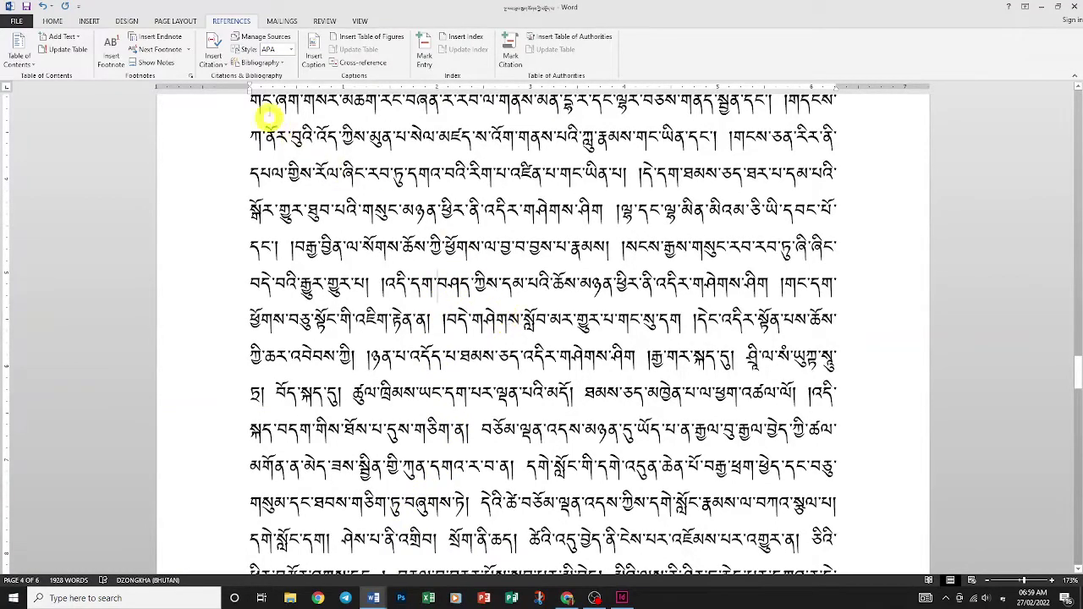
{"action": "left_click", "coordinate": [165, 37]}
{"action": "left_click", "coordinate": [179, 56]}
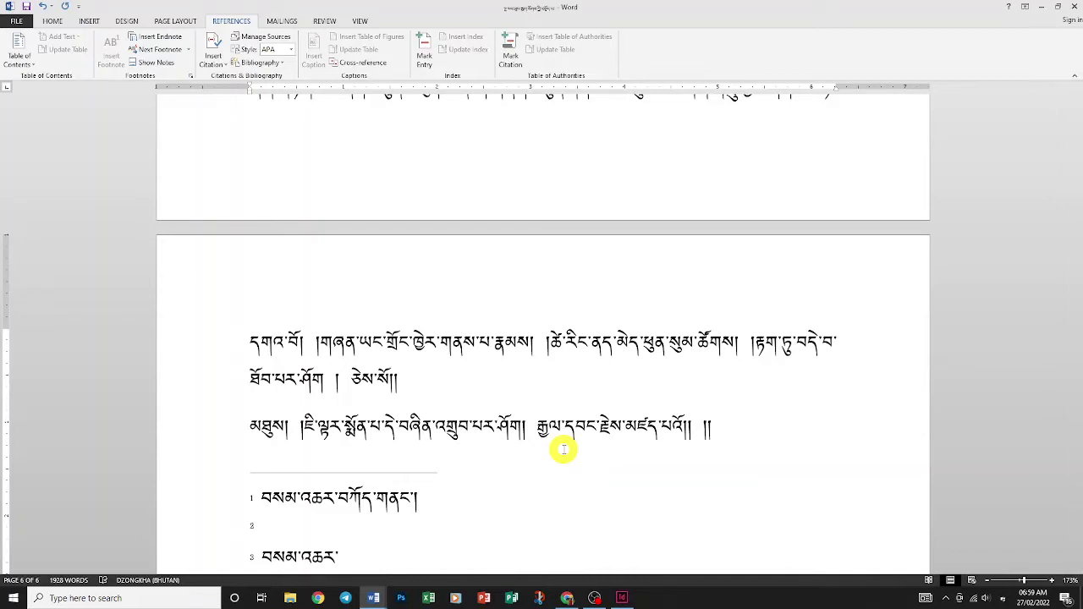
Step: Fill the empty endnote 2 on page 6 with the Tibetan text བཐྲིས།
{"action": "type", "text": "བསམ་འཆ"}
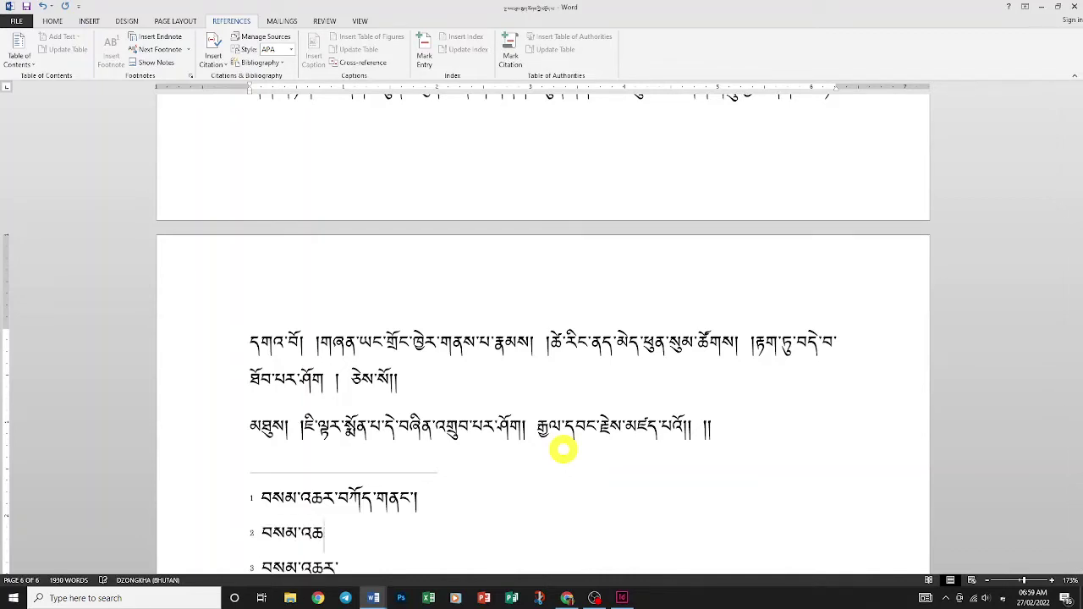
{"action": "type", "text": "ར་ཐྲི"}
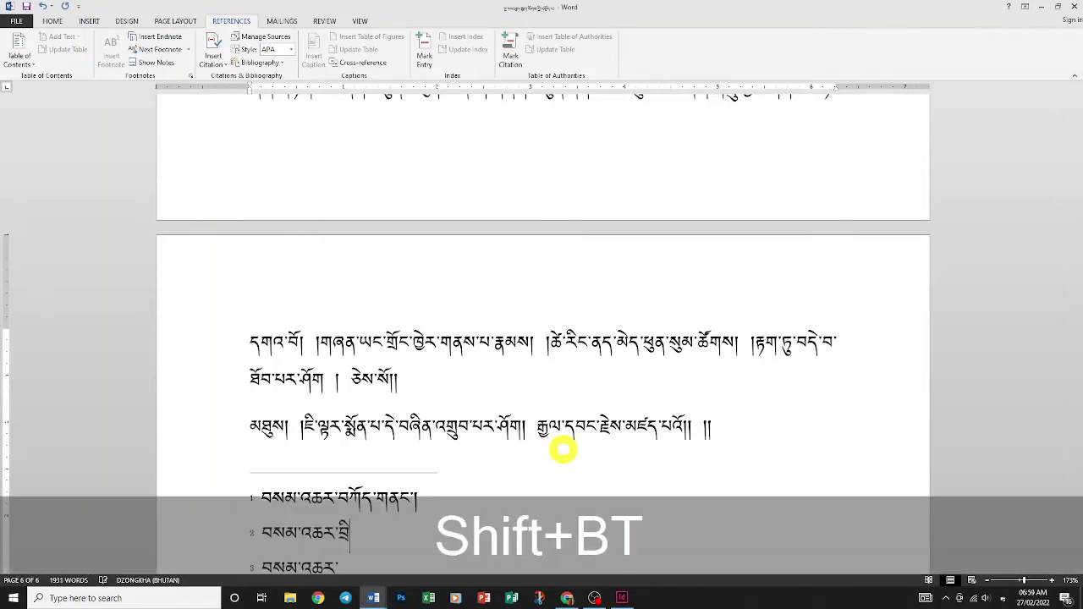
{"action": "type", "text": "ས།"}
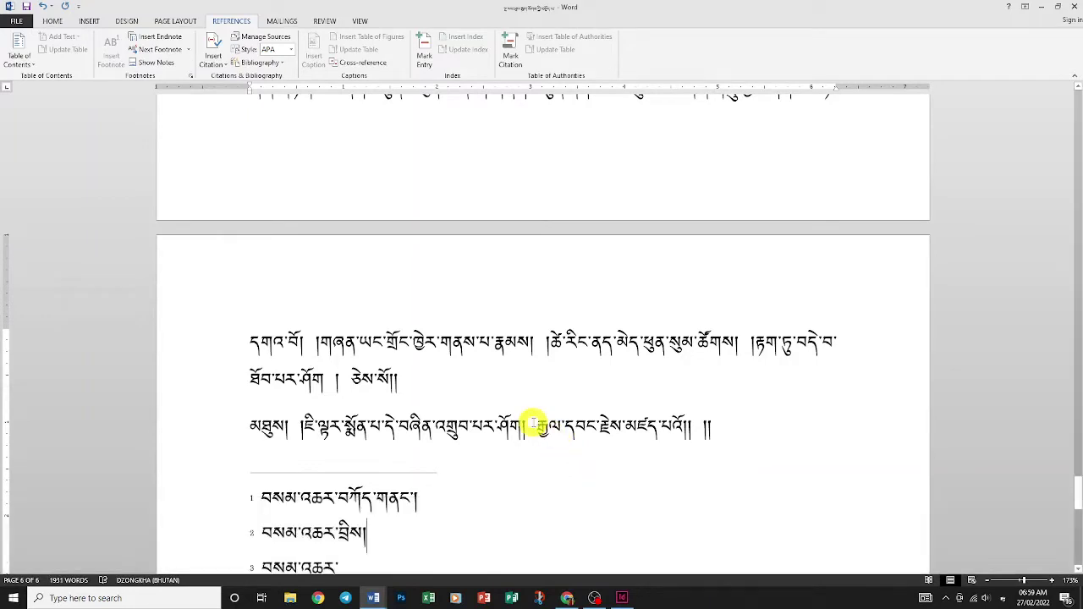
{"action": "scroll", "coordinate": [541, 453], "scroll_direction": "down", "scroll_amount": 2}
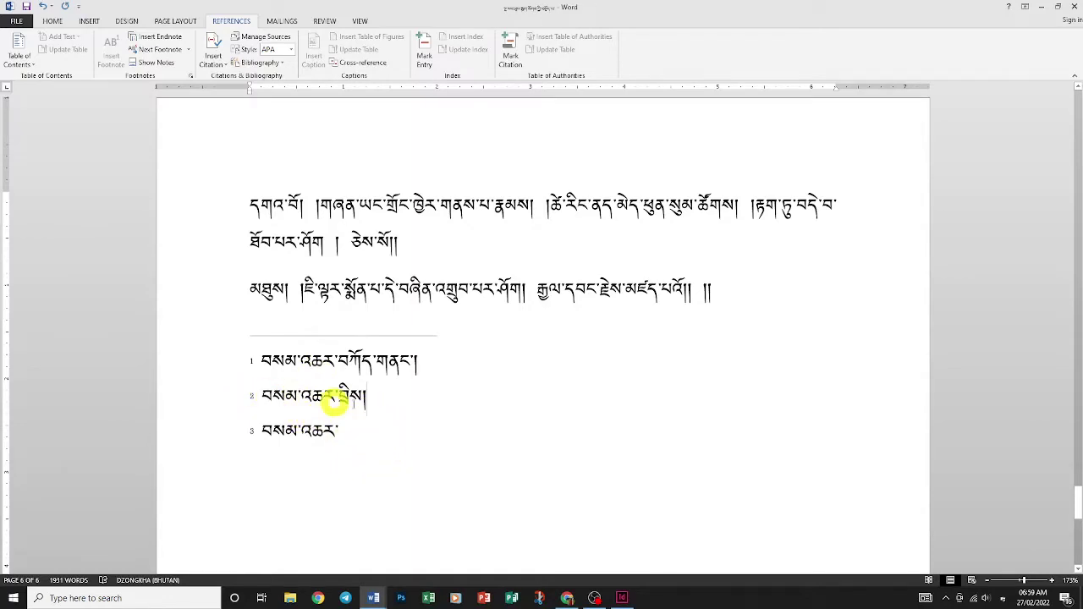
{"action": "scroll", "coordinate": [496, 426], "scroll_direction": "up", "scroll_amount": 3}
{"action": "scroll", "coordinate": [498, 425], "scroll_direction": "up", "scroll_amount": 3}
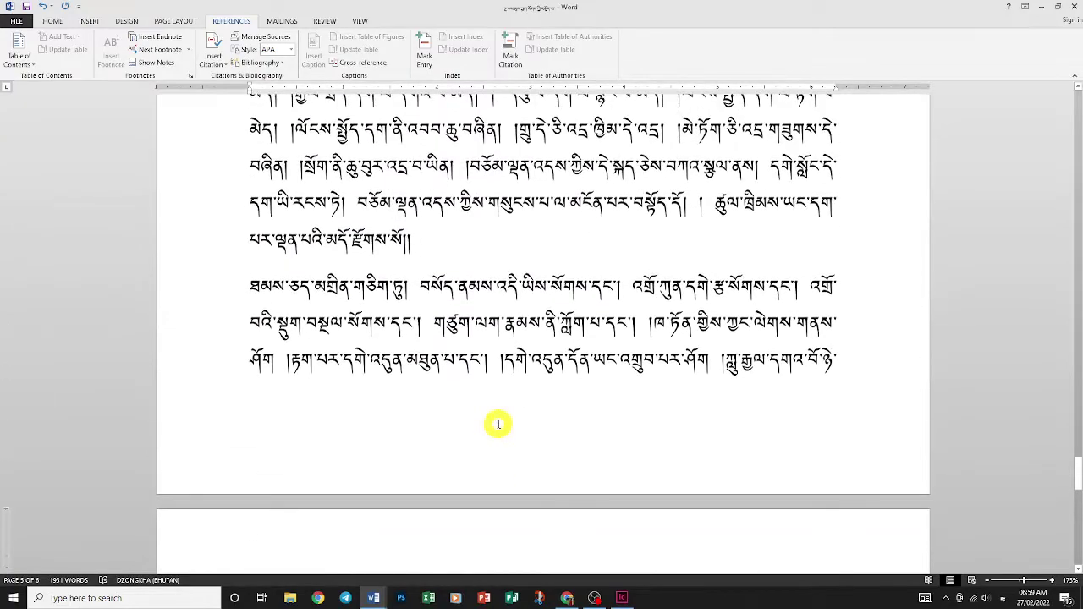
{"action": "scroll", "coordinate": [499, 426], "scroll_direction": "up", "scroll_amount": 3}
{"action": "scroll", "coordinate": [498, 426], "scroll_direction": "up", "scroll_amount": 3}
{"action": "scroll", "coordinate": [498, 425], "scroll_direction": "up", "scroll_amount": 3}
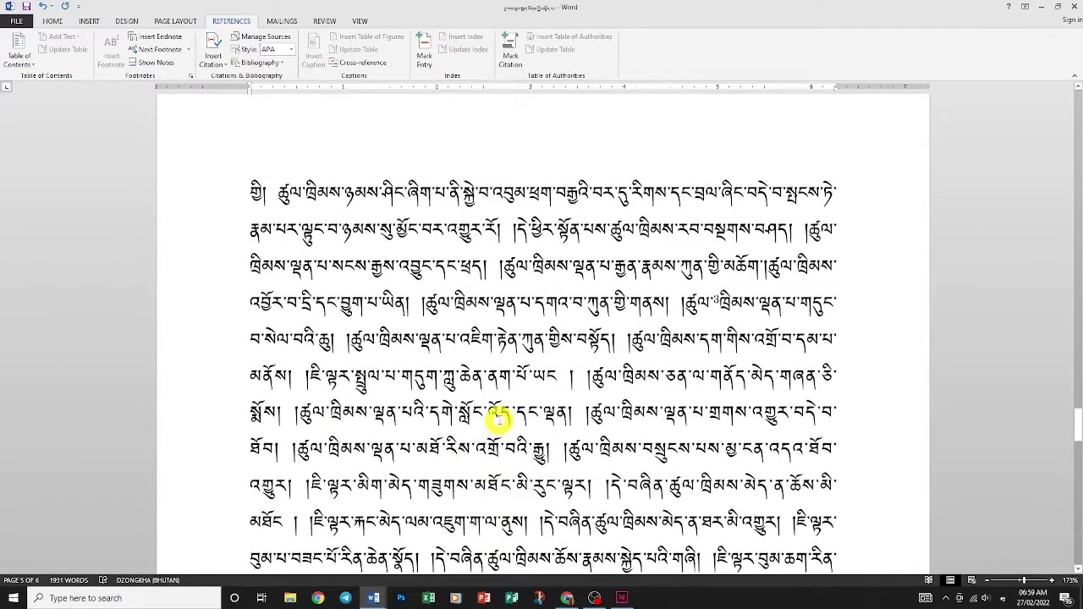
{"action": "scroll", "coordinate": [496, 426], "scroll_direction": "down", "scroll_amount": 3}
{"action": "scroll", "coordinate": [496, 426], "scroll_direction": "down", "scroll_amount": 3}
{"action": "scroll", "coordinate": [357, 508], "scroll_direction": "down", "scroll_amount": 3}
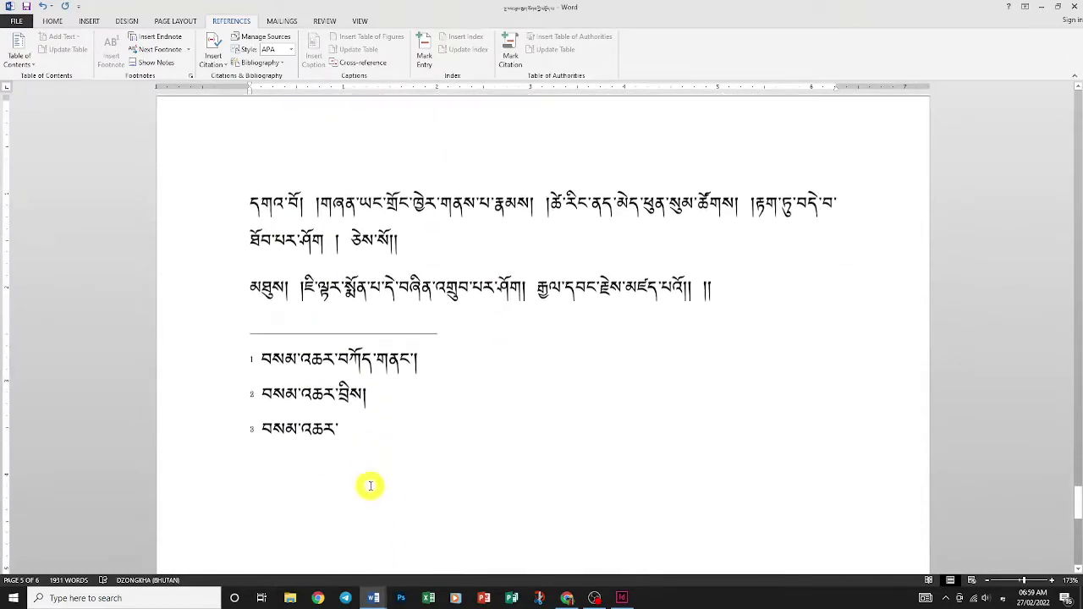
{"action": "scroll", "coordinate": [371, 486], "scroll_direction": "down", "scroll_amount": 1}
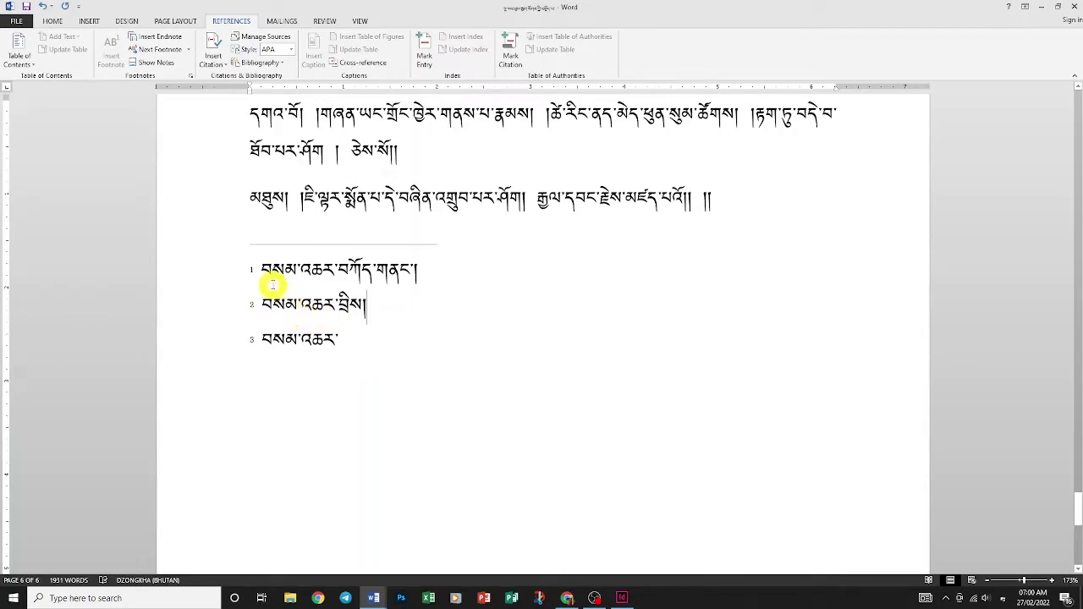
{"action": "scroll", "coordinate": [362, 315], "scroll_direction": "up", "scroll_amount": 3}
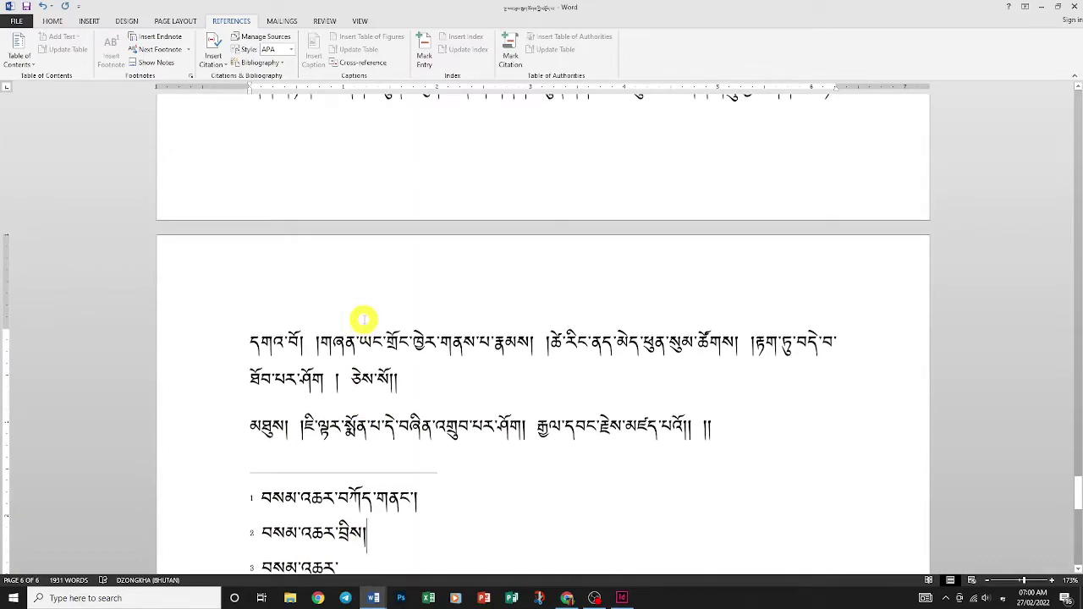
{"action": "scroll", "coordinate": [362, 319], "scroll_direction": "up", "scroll_amount": 3}
{"action": "scroll", "coordinate": [362, 319], "scroll_direction": "up", "scroll_amount": 3}
{"action": "scroll", "coordinate": [362, 319], "scroll_direction": "up", "scroll_amount": 3}
{"action": "scroll", "coordinate": [362, 319], "scroll_direction": "up", "scroll_amount": 2}
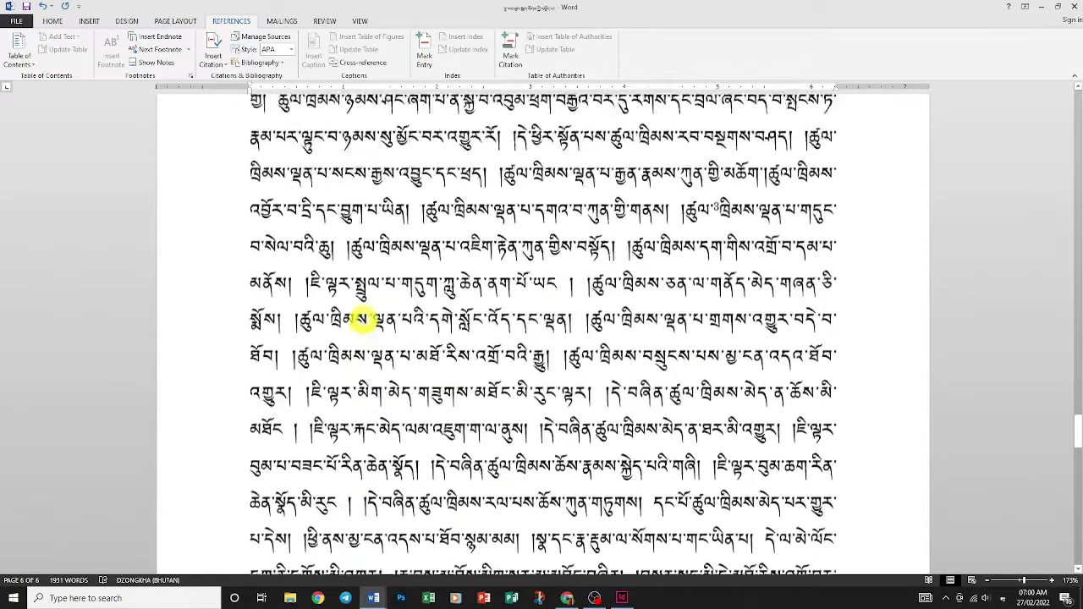
{"action": "scroll", "coordinate": [362, 319], "scroll_direction": "up", "scroll_amount": 3}
{"action": "scroll", "coordinate": [362, 319], "scroll_direction": "up", "scroll_amount": 3}
{"action": "scroll", "coordinate": [362, 319], "scroll_direction": "up", "scroll_amount": 3}
{"action": "scroll", "coordinate": [362, 319], "scroll_direction": "up", "scroll_amount": 3}
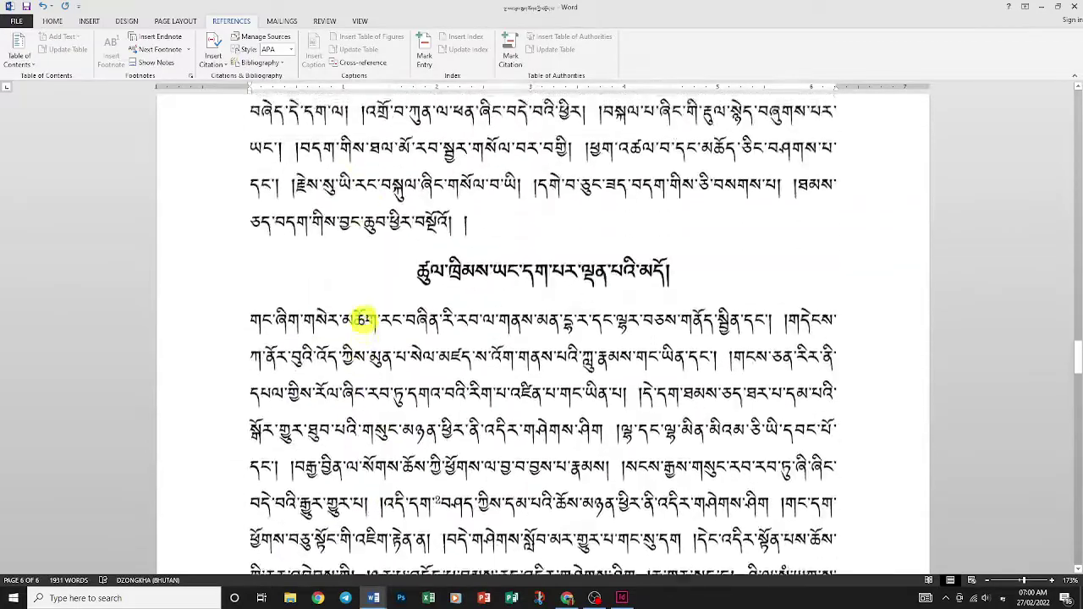
{"action": "scroll", "coordinate": [362, 319], "scroll_direction": "up", "scroll_amount": 3}
{"action": "scroll", "coordinate": [362, 319], "scroll_direction": "up", "scroll_amount": 3}
{"action": "scroll", "coordinate": [362, 319], "scroll_direction": "up", "scroll_amount": 3}
{"action": "scroll", "coordinate": [362, 319], "scroll_direction": "up", "scroll_amount": 3}
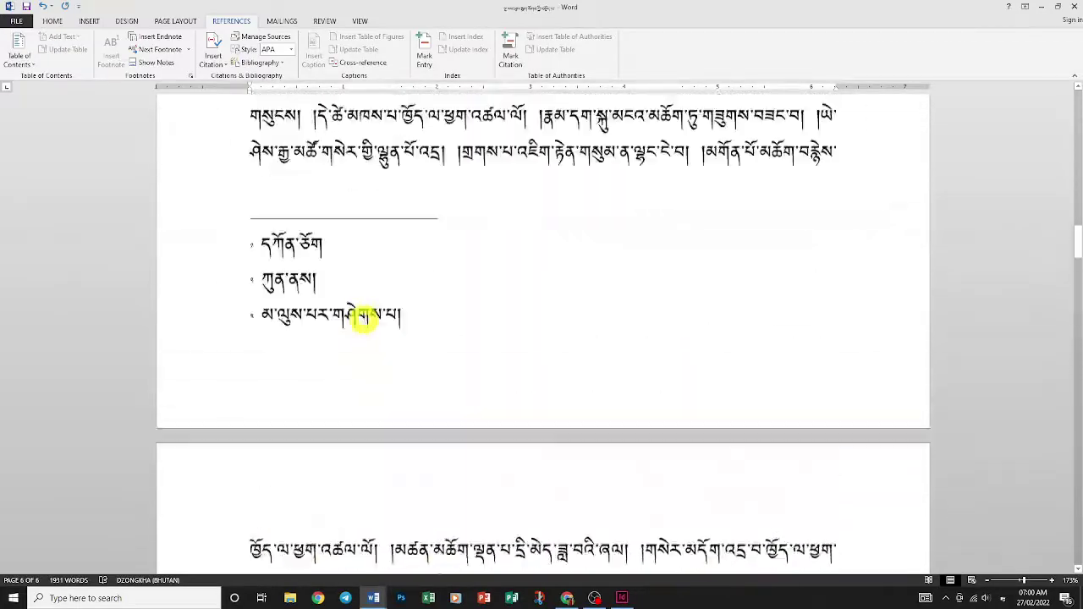
{"action": "scroll", "coordinate": [362, 319], "scroll_direction": "up", "scroll_amount": 2}
{"action": "scroll", "coordinate": [362, 319], "scroll_direction": "up", "scroll_amount": 3}
{"action": "scroll", "coordinate": [362, 319], "scroll_direction": "up", "scroll_amount": 3}
{"action": "scroll", "coordinate": [362, 319], "scroll_direction": "up", "scroll_amount": 3}
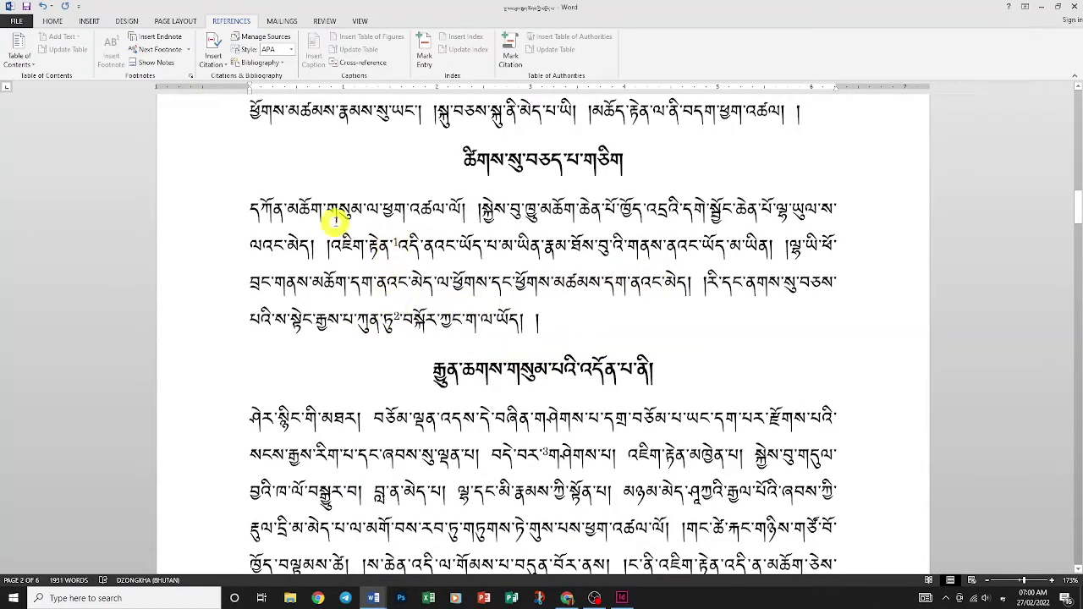
Step: Insert a new endnote 1 in page 2's text reading ཐུགས་འཆར་འབོད།
{"action": "left_click", "coordinate": [311, 209]}
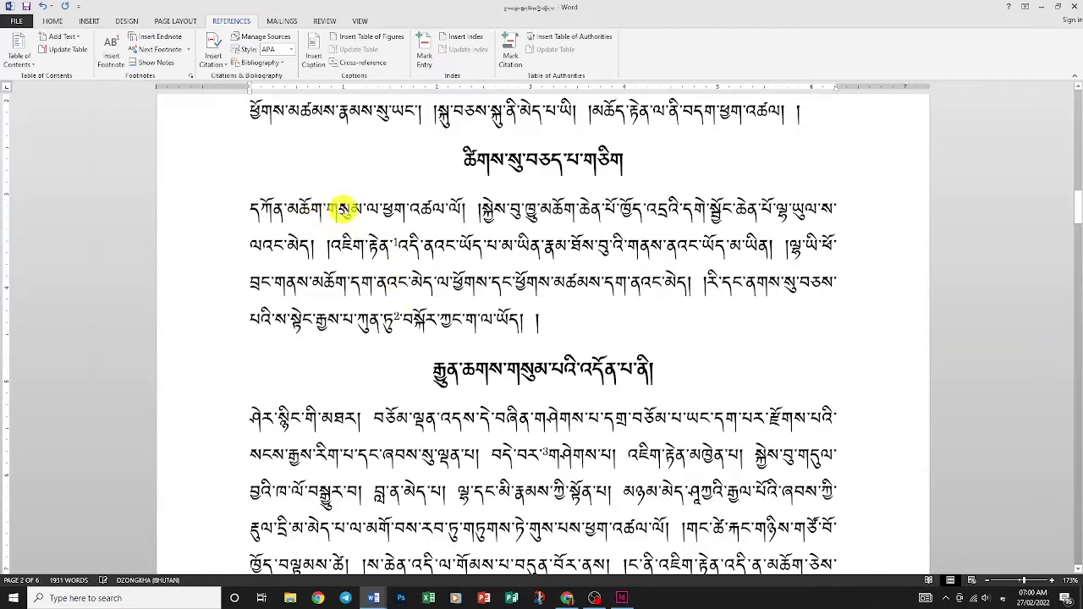
{"action": "left_click", "coordinate": [169, 37]}
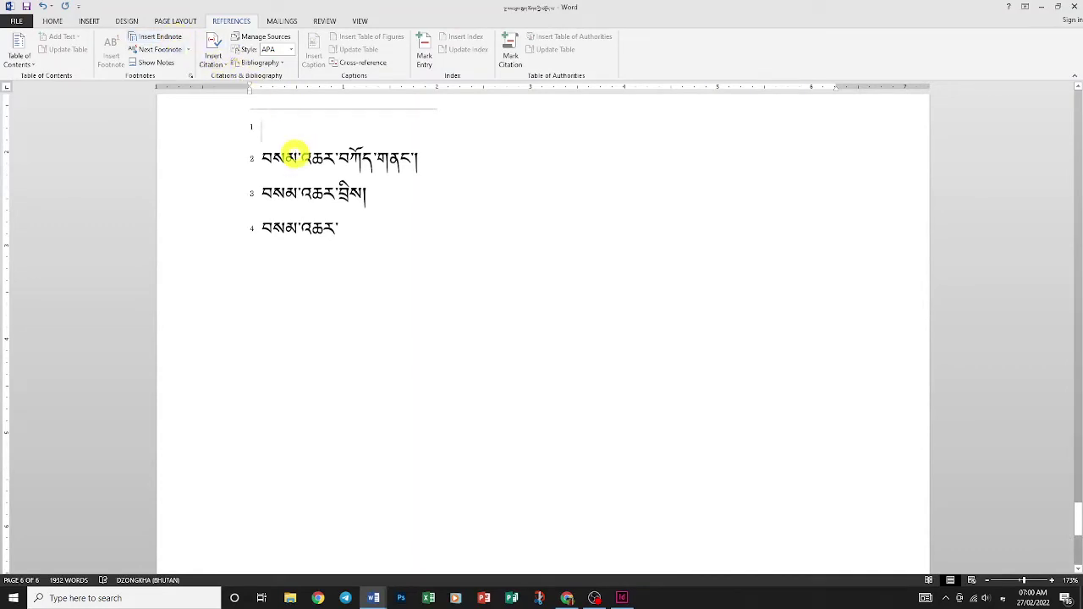
{"action": "type", "text": "ཐུགས་འཆར་འབོད།"}
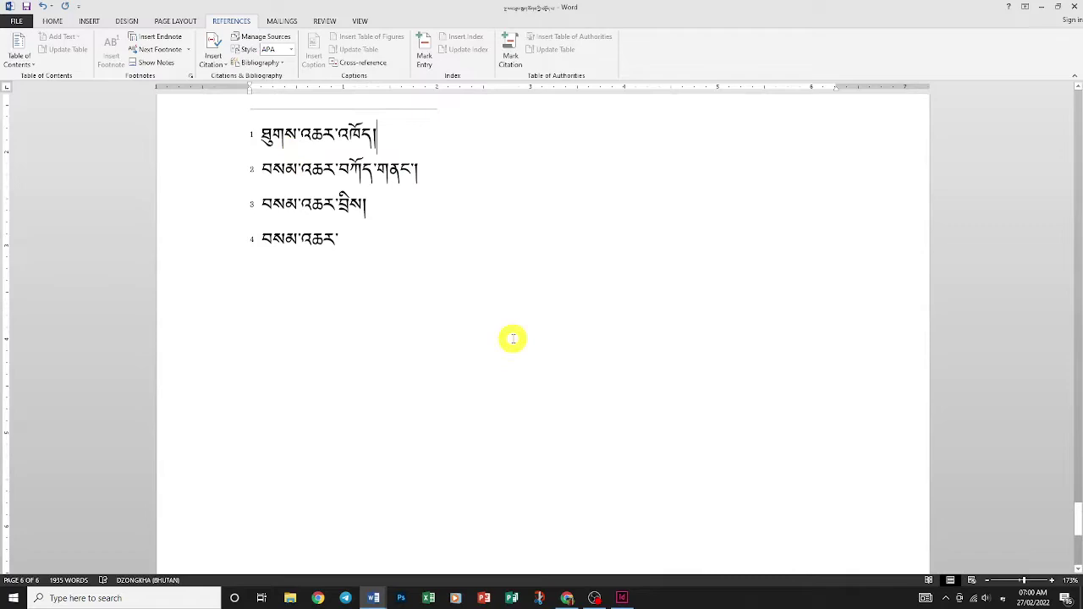
Step: Check that endnotes are placed at the end of the document, leaving settings unchanged
{"action": "scroll", "coordinate": [513, 338], "scroll_direction": "up", "scroll_amount": 2}
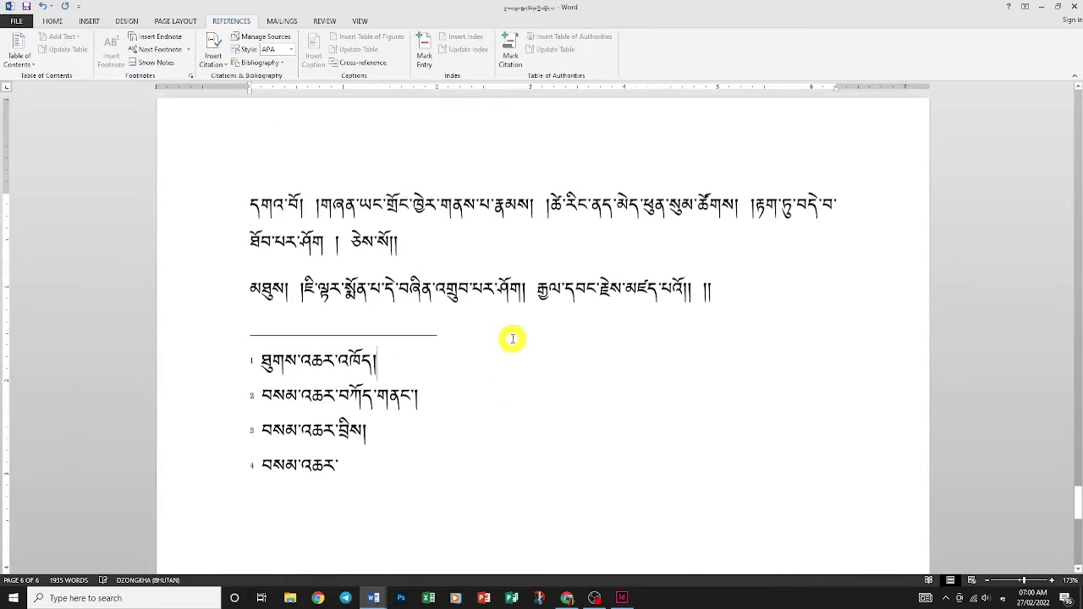
{"action": "scroll", "coordinate": [512, 271], "scroll_direction": "up", "scroll_amount": 5}
{"action": "scroll", "coordinate": [513, 338], "scroll_direction": "up", "scroll_amount": 5}
{"action": "scroll", "coordinate": [513, 339], "scroll_direction": "up", "scroll_amount": 5}
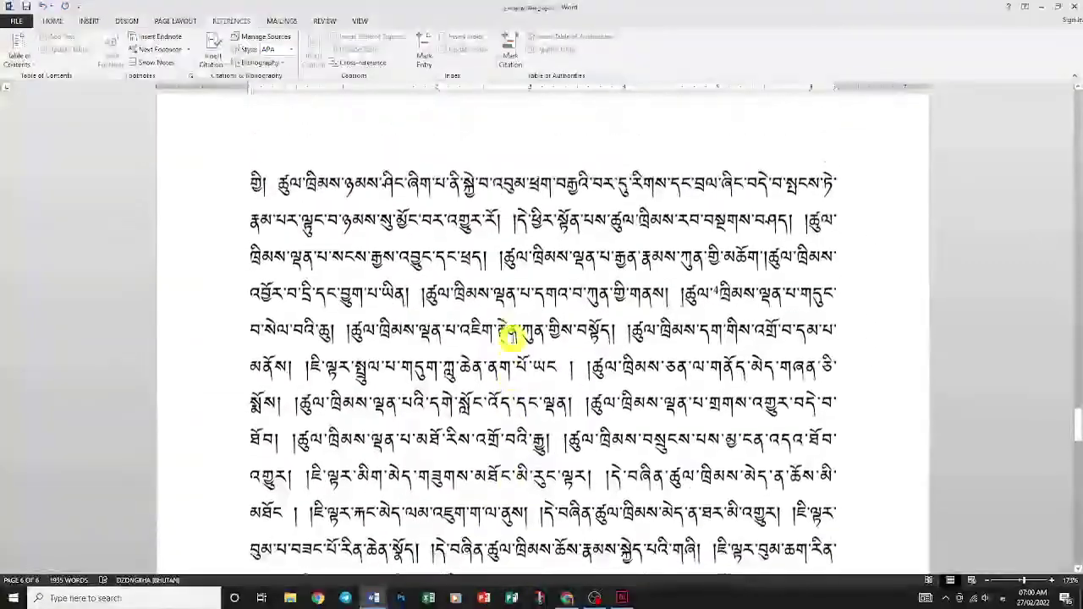
{"action": "scroll", "coordinate": [512, 338], "scroll_direction": "up", "scroll_amount": 3}
{"action": "scroll", "coordinate": [513, 338], "scroll_direction": "up", "scroll_amount": 3}
{"action": "scroll", "coordinate": [512, 338], "scroll_direction": "up", "scroll_amount": 5}
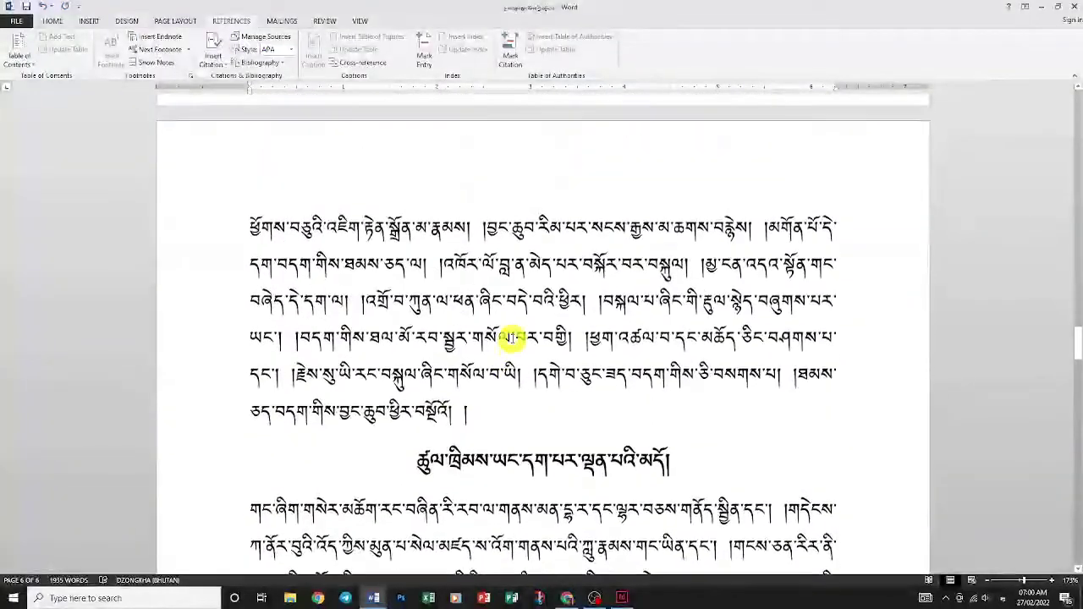
{"action": "scroll", "coordinate": [513, 338], "scroll_direction": "up", "scroll_amount": 3}
{"action": "scroll", "coordinate": [513, 338], "scroll_direction": "up", "scroll_amount": 3}
{"action": "scroll", "coordinate": [512, 339], "scroll_direction": "up", "scroll_amount": 5}
{"action": "scroll", "coordinate": [512, 338], "scroll_direction": "up", "scroll_amount": 5}
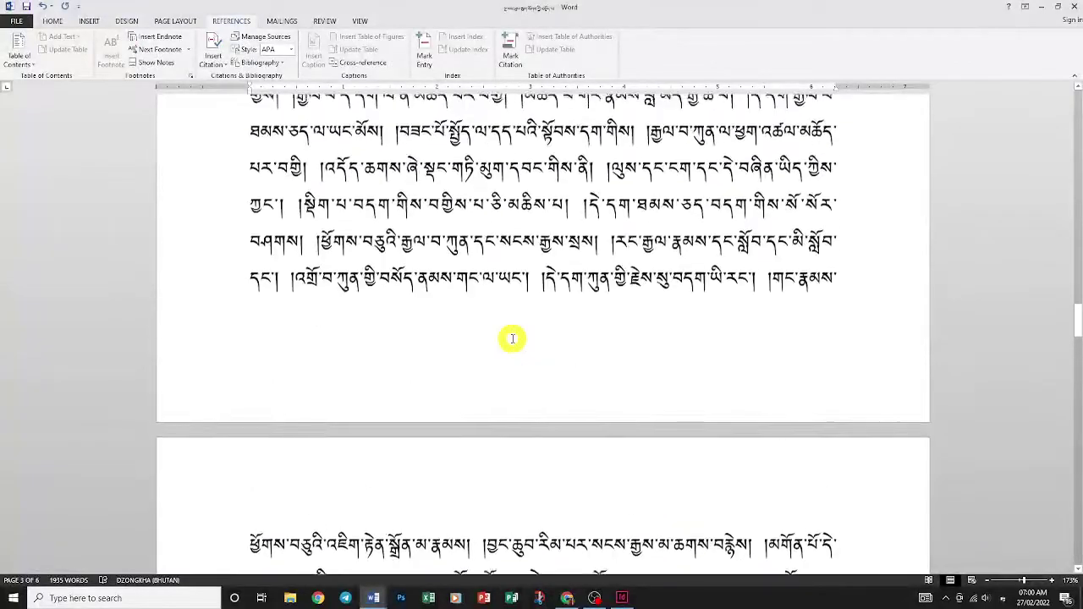
{"action": "scroll", "coordinate": [512, 338], "scroll_direction": "up", "scroll_amount": 5}
{"action": "scroll", "coordinate": [512, 338], "scroll_direction": "up", "scroll_amount": 5}
{"action": "scroll", "coordinate": [511, 339], "scroll_direction": "up", "scroll_amount": 5}
{"action": "scroll", "coordinate": [491, 271], "scroll_direction": "down", "scroll_amount": 3}
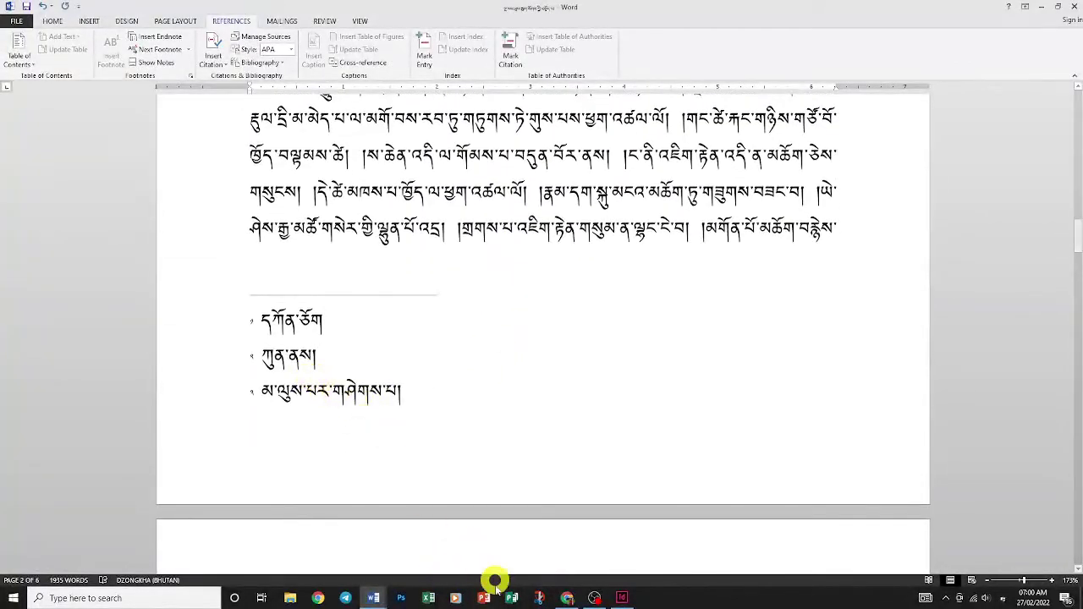
{"action": "left_click", "coordinate": [191, 76]}
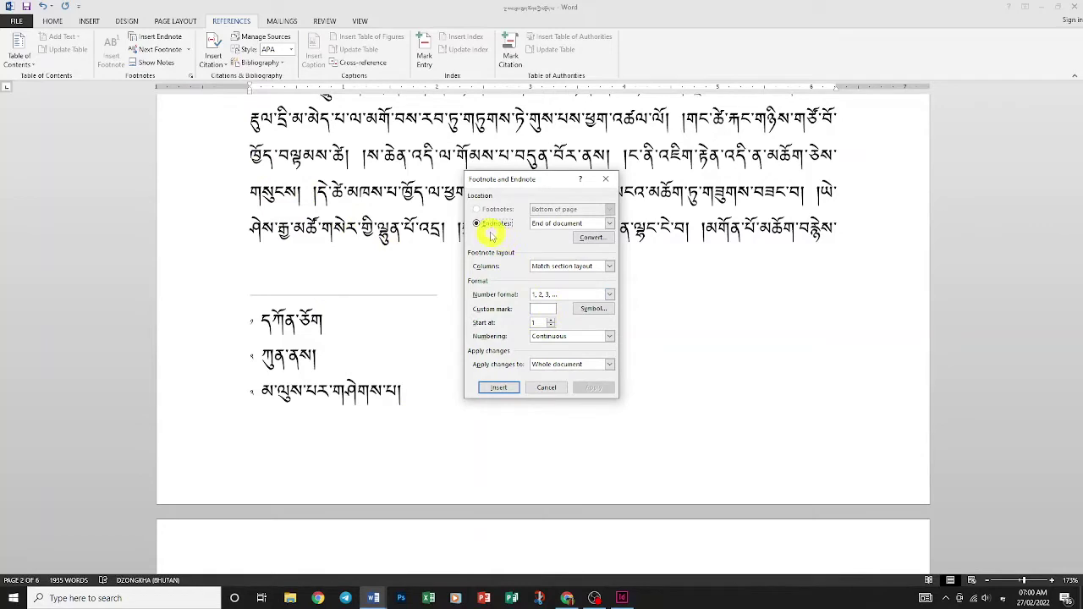
{"action": "left_click", "coordinate": [610, 224]}
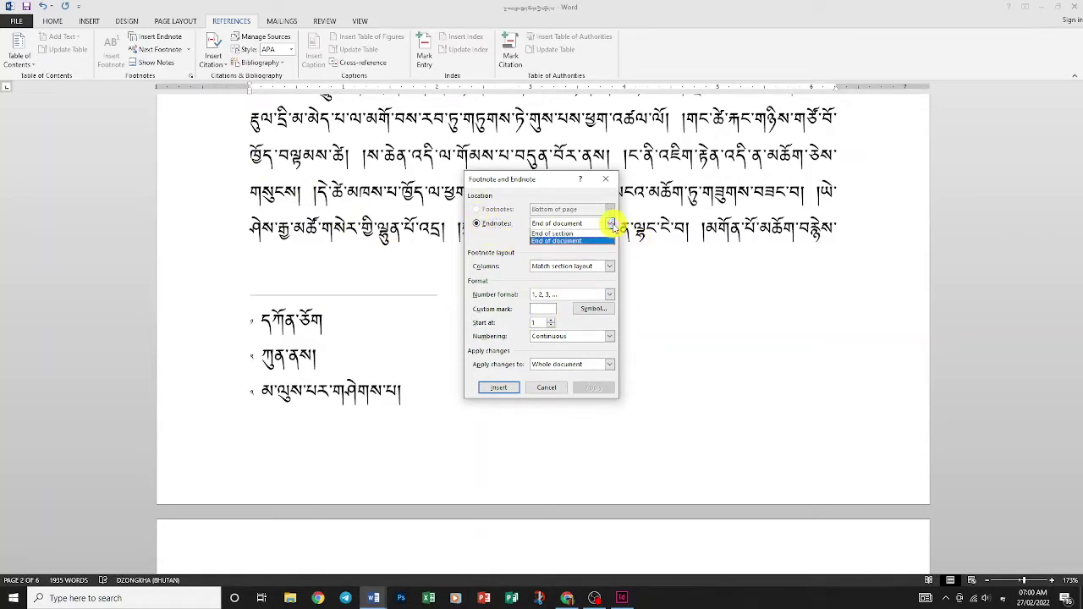
{"action": "left_click", "coordinate": [610, 223]}
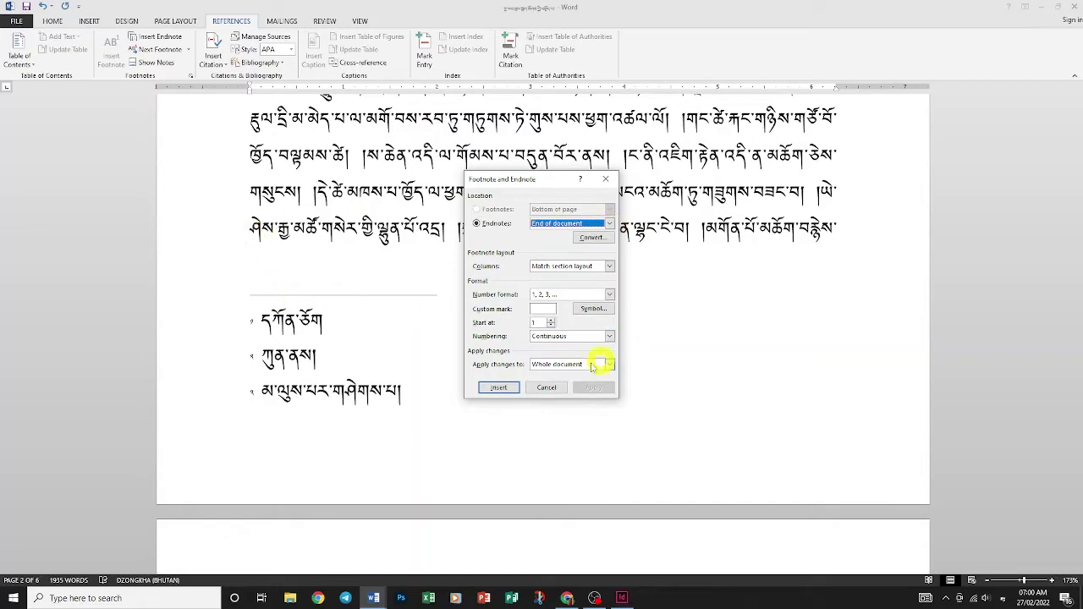
{"action": "left_click", "coordinate": [549, 388]}
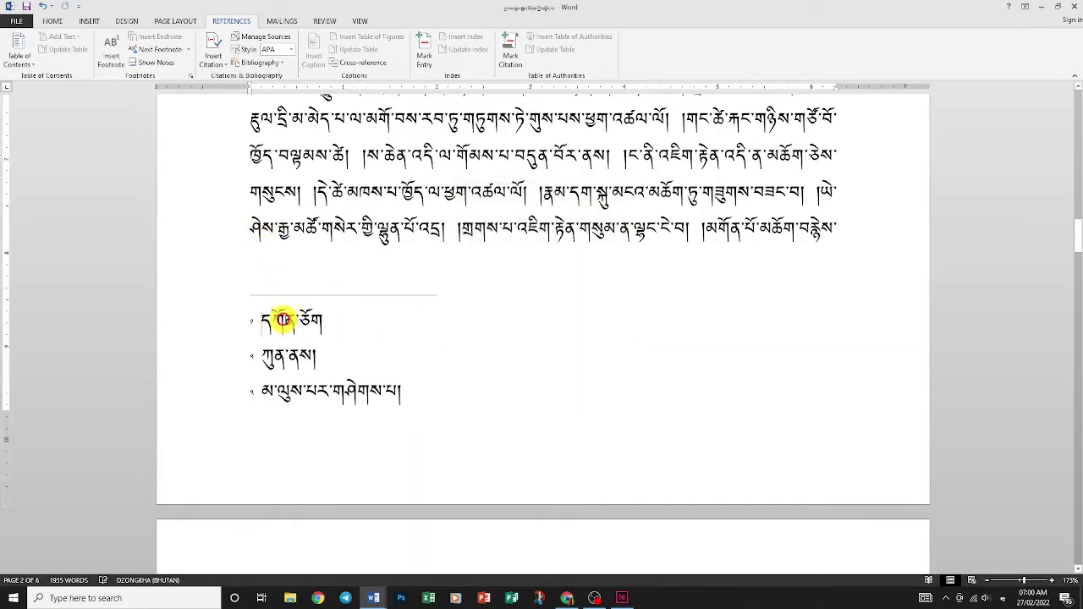
Step: Convert all footnotes to endnotes so page 6 lists seven numbered endnotes
{"action": "left_click", "coordinate": [287, 245]}
{"action": "left_click", "coordinate": [190, 78]}
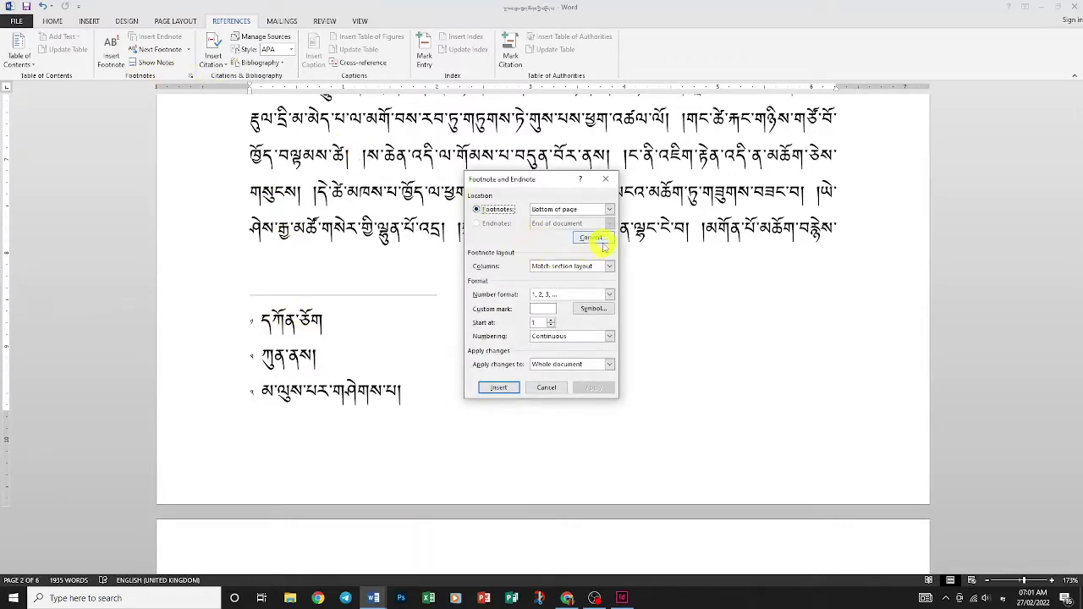
{"action": "left_click", "coordinate": [609, 210]}
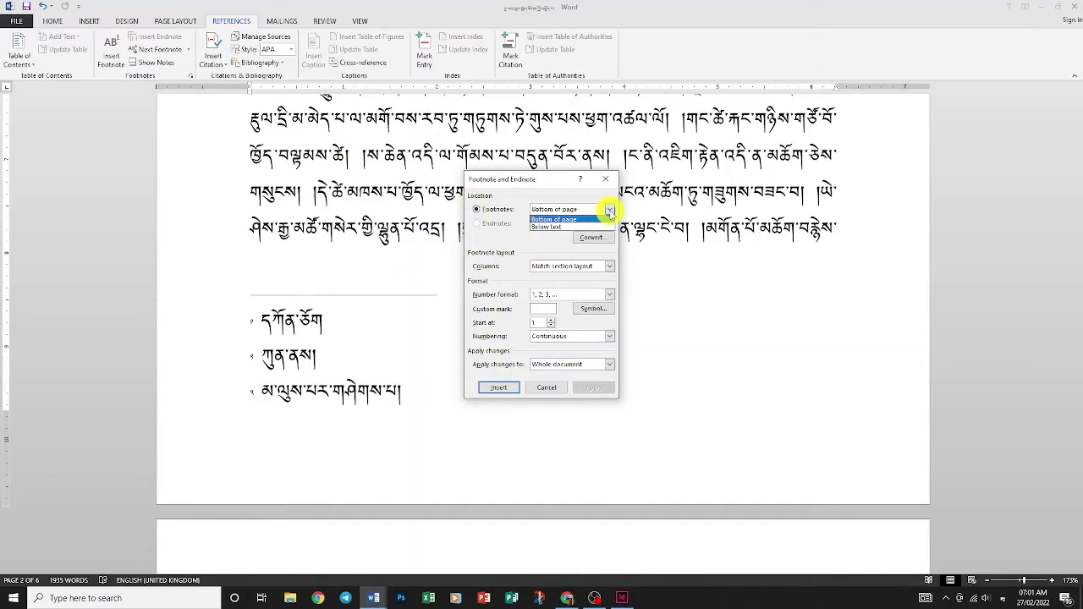
{"action": "left_click", "coordinate": [609, 210]}
{"action": "left_click", "coordinate": [587, 238]}
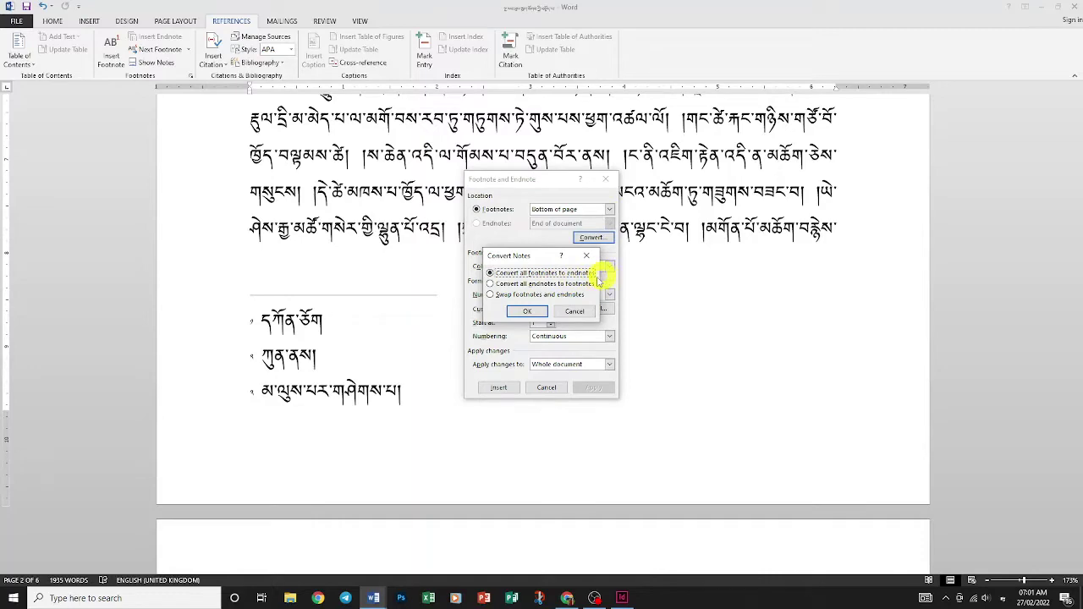
{"action": "left_click", "coordinate": [528, 312]}
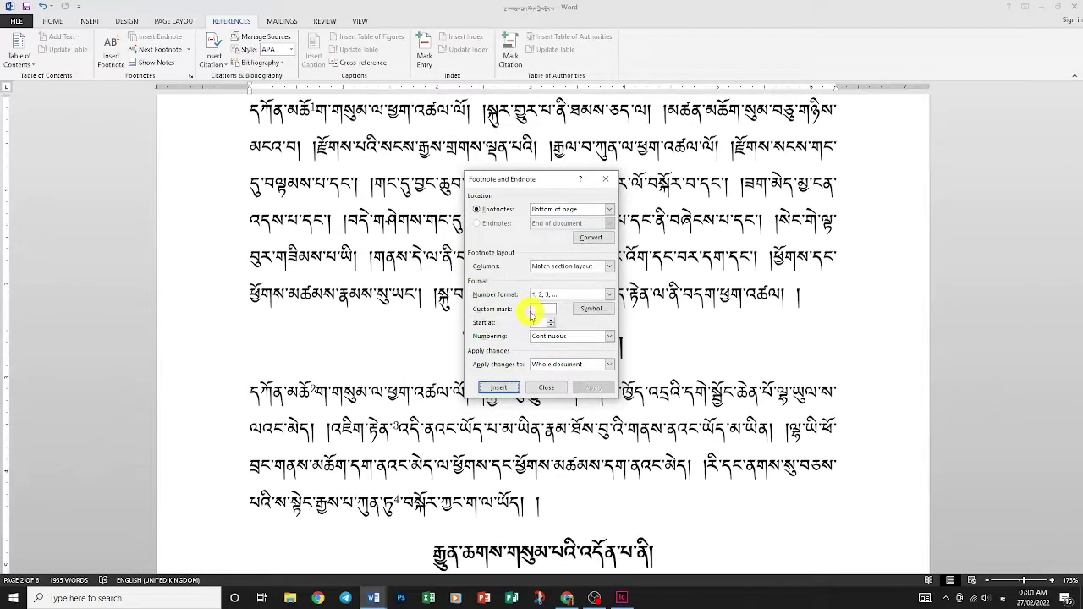
{"action": "left_click", "coordinate": [542, 388]}
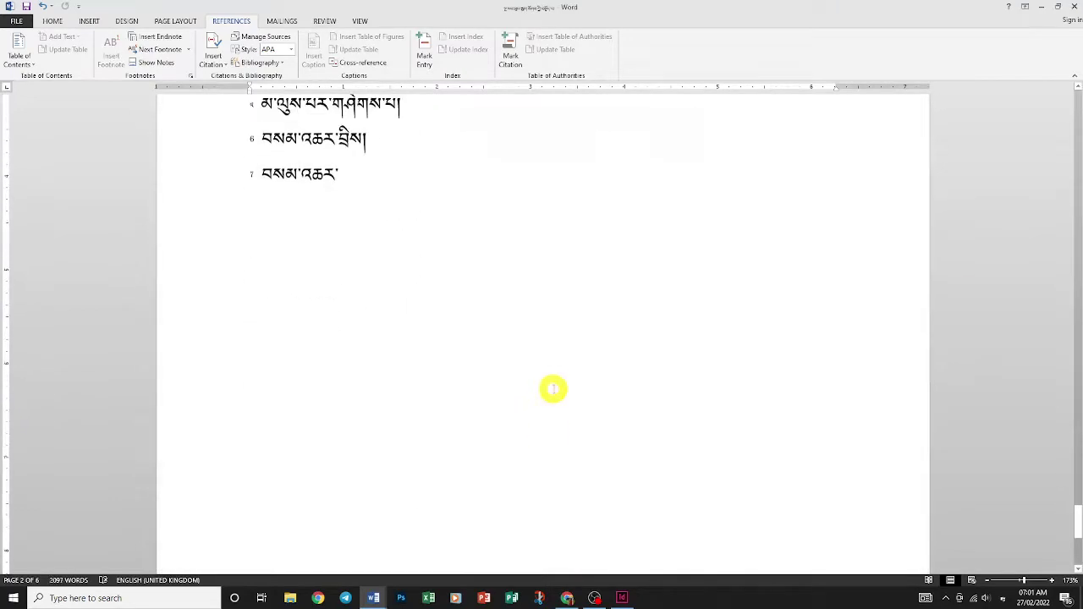
{"action": "scroll", "coordinate": [550, 386], "scroll_direction": "up", "scroll_amount": 3}
{"action": "scroll", "coordinate": [296, 224], "scroll_direction": "up", "scroll_amount": 2}
Step: Convert all endnotes back into footnotes at the bottom of their pages
{"action": "scroll", "coordinate": [302, 229], "scroll_direction": "up", "scroll_amount": 1}
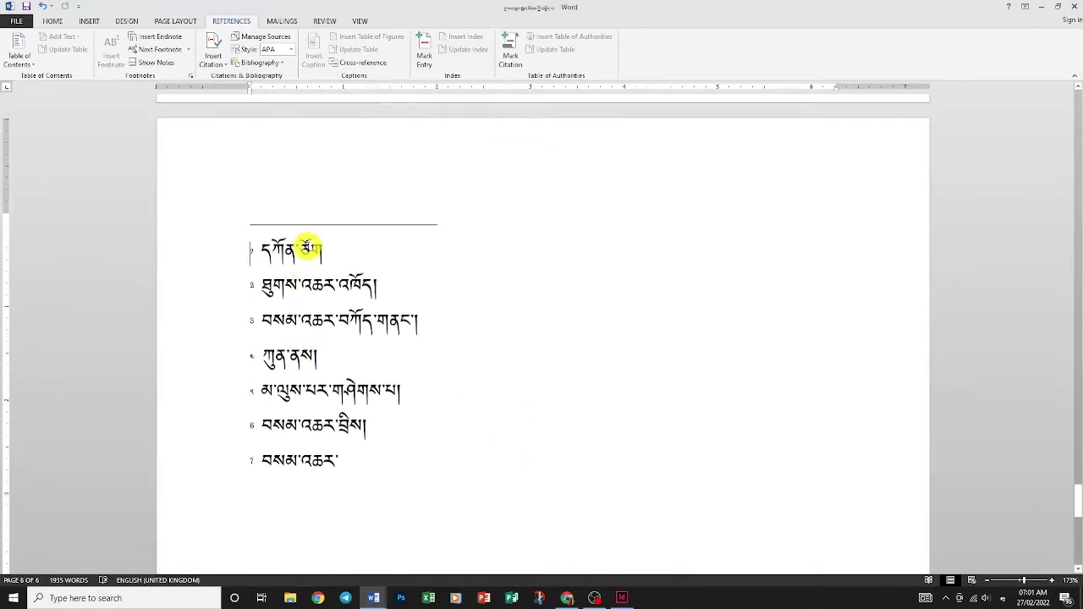
{"action": "scroll", "coordinate": [307, 246], "scroll_direction": "up", "scroll_amount": 3}
{"action": "scroll", "coordinate": [303, 244], "scroll_direction": "up", "scroll_amount": 4}
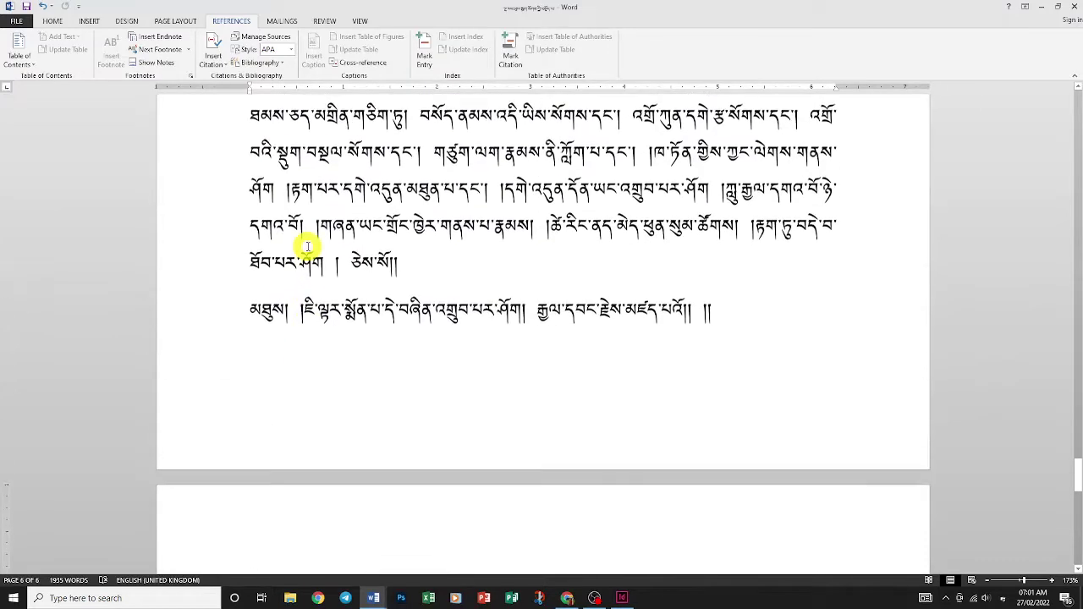
{"action": "scroll", "coordinate": [297, 270], "scroll_direction": "down", "scroll_amount": 5}
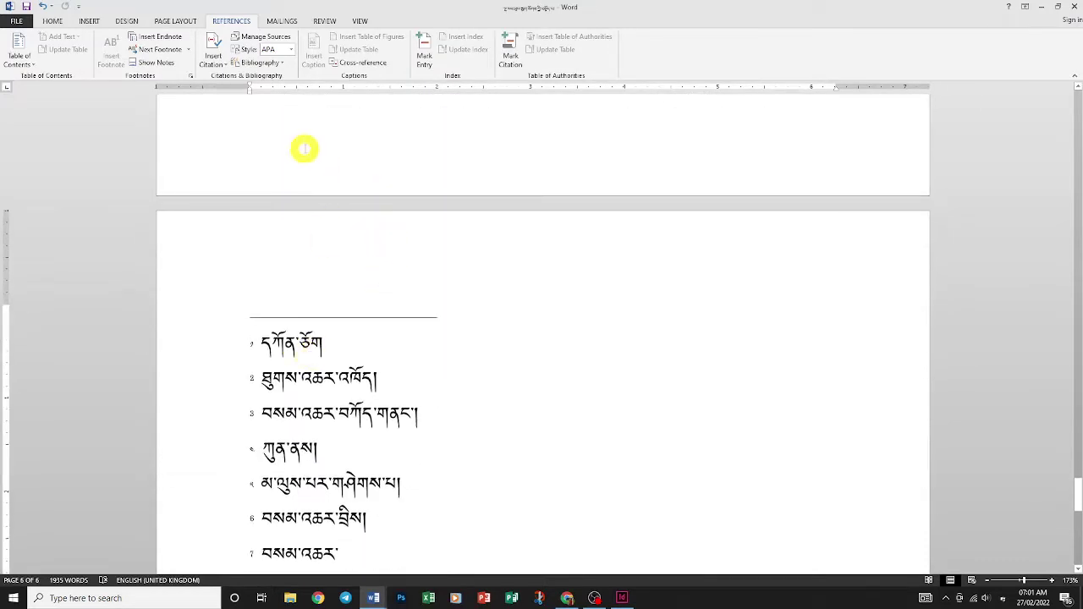
{"action": "left_click", "coordinate": [192, 77]}
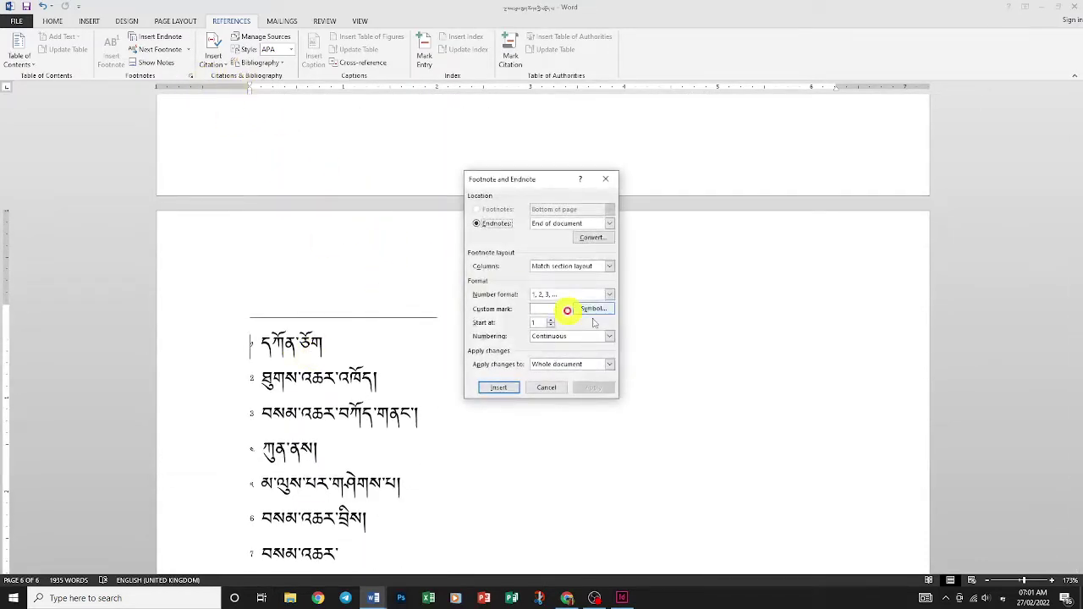
{"action": "left_click", "coordinate": [591, 238]}
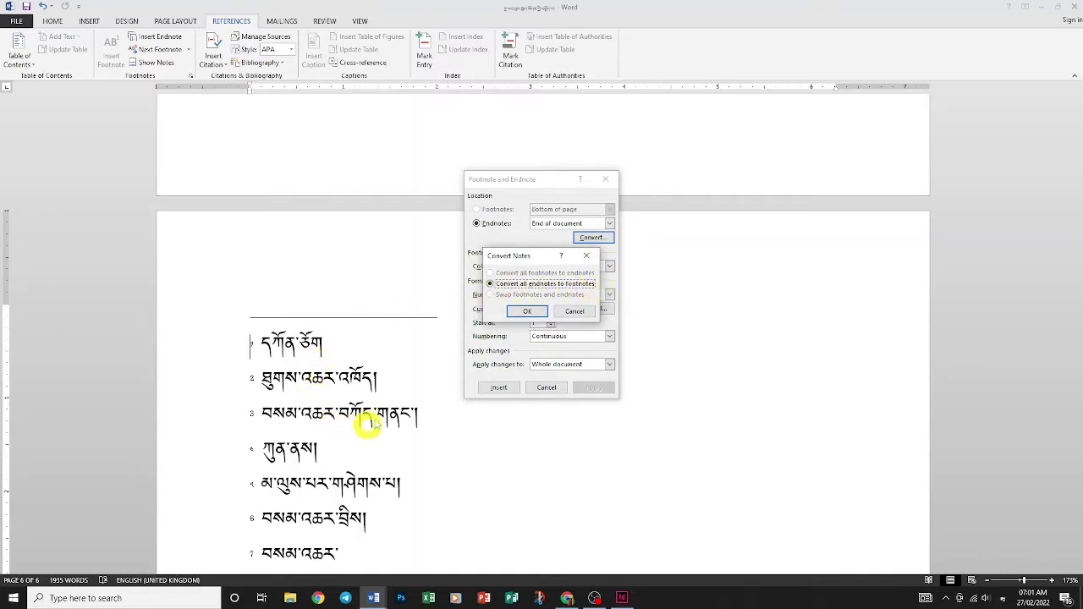
{"action": "left_click", "coordinate": [525, 311]}
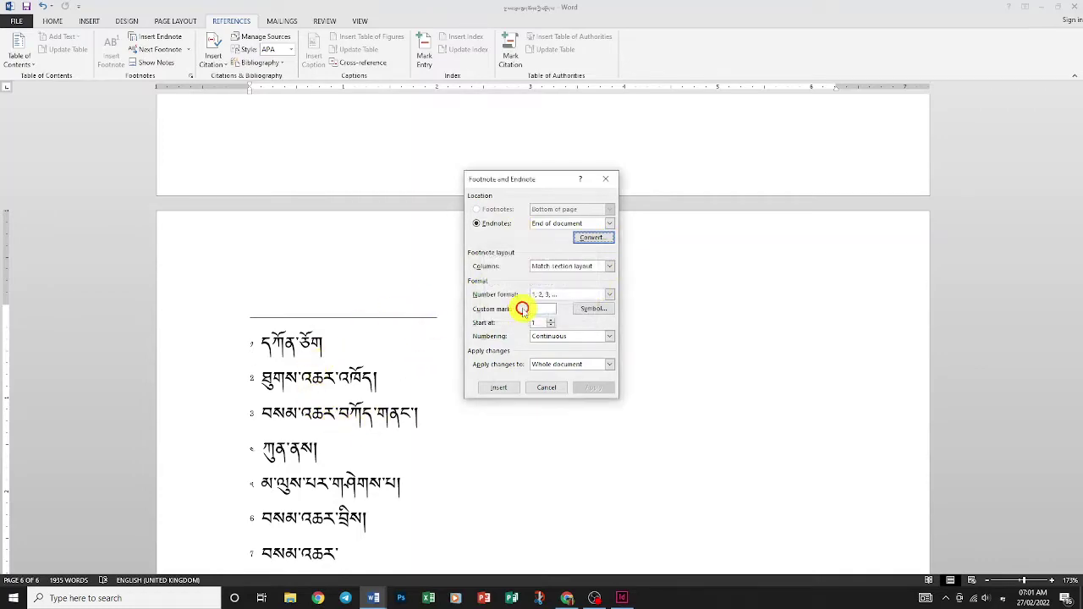
Step: Close the footnote settings and scroll through the document to review the notes
{"action": "left_click", "coordinate": [547, 388]}
{"action": "scroll", "coordinate": [652, 428], "scroll_direction": "down", "scroll_amount": 4}
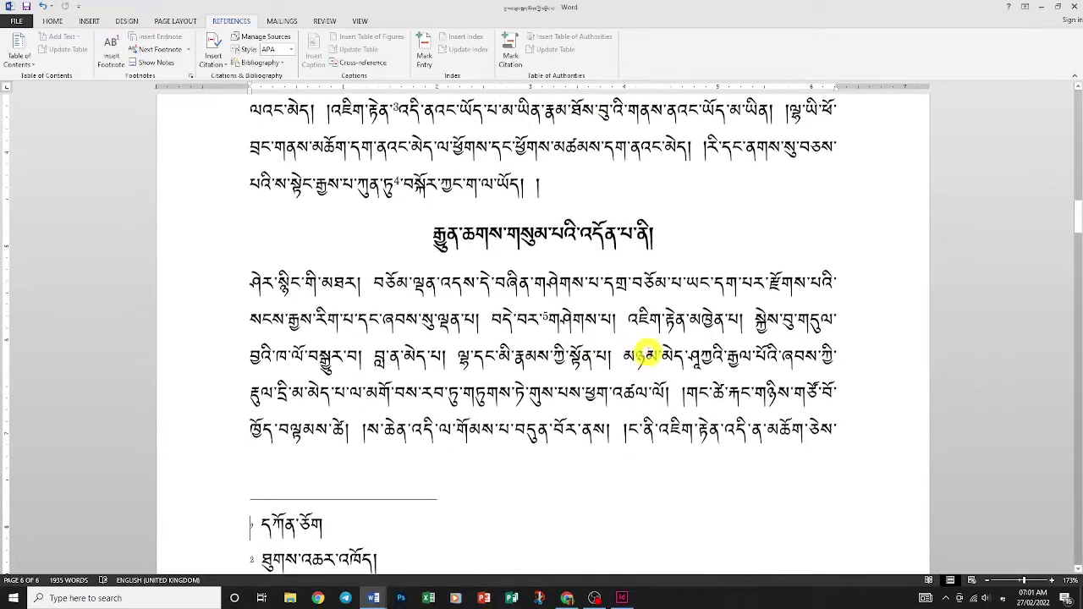
{"action": "scroll", "coordinate": [648, 350], "scroll_direction": "down", "scroll_amount": 2}
{"action": "scroll", "coordinate": [384, 393], "scroll_direction": "down", "scroll_amount": 2}
{"action": "scroll", "coordinate": [384, 393], "scroll_direction": "down", "scroll_amount": 3}
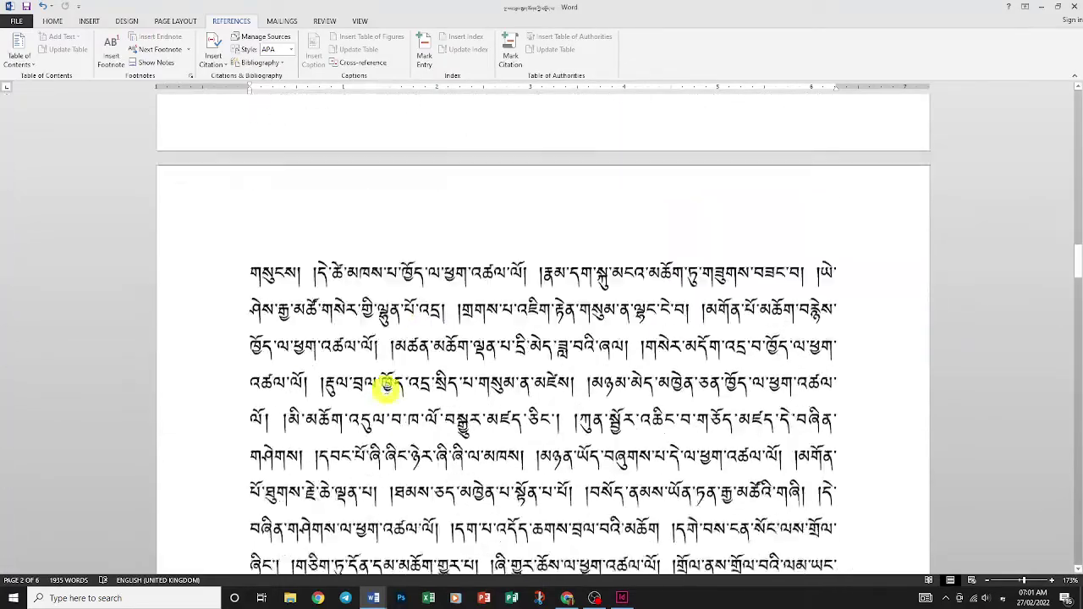
{"action": "scroll", "coordinate": [386, 382], "scroll_direction": "down", "scroll_amount": 3}
{"action": "scroll", "coordinate": [392, 375], "scroll_direction": "down", "scroll_amount": 3}
{"action": "scroll", "coordinate": [394, 384], "scroll_direction": "down", "scroll_amount": 3}
{"action": "scroll", "coordinate": [391, 378], "scroll_direction": "down", "scroll_amount": 3}
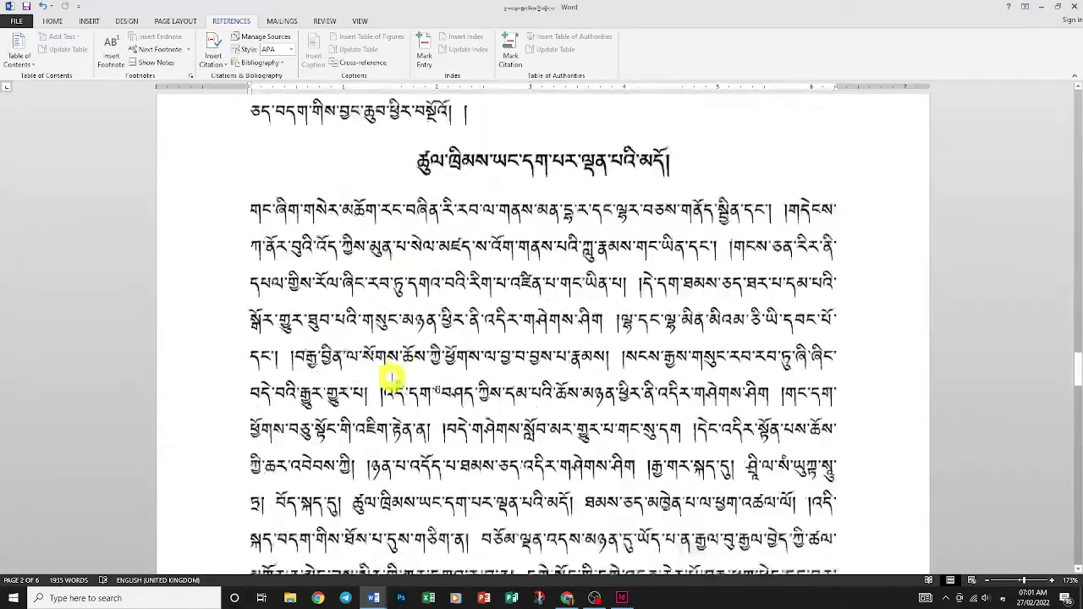
{"action": "scroll", "coordinate": [392, 375], "scroll_direction": "down", "scroll_amount": 3}
{"action": "scroll", "coordinate": [392, 375], "scroll_direction": "down", "scroll_amount": 1}
{"action": "scroll", "coordinate": [392, 378], "scroll_direction": "down", "scroll_amount": 3}
{"action": "scroll", "coordinate": [392, 379], "scroll_direction": "down", "scroll_amount": 3}
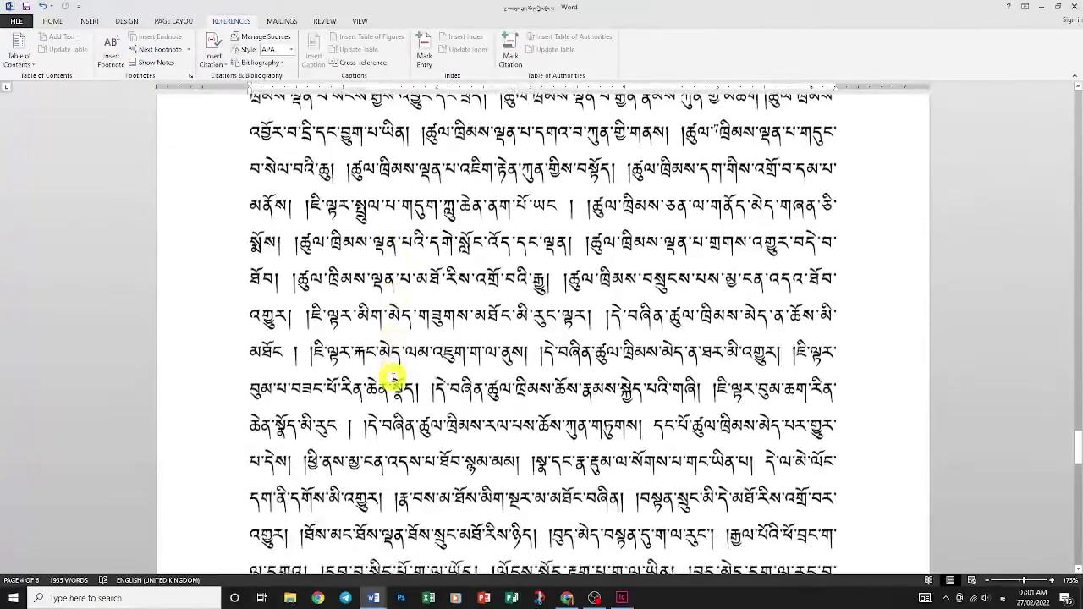
{"action": "scroll", "coordinate": [393, 378], "scroll_direction": "down", "scroll_amount": 3}
{"action": "scroll", "coordinate": [392, 378], "scroll_direction": "down", "scroll_amount": 3}
{"action": "scroll", "coordinate": [393, 378], "scroll_direction": "down", "scroll_amount": 3}
{"action": "scroll", "coordinate": [392, 378], "scroll_direction": "down", "scroll_amount": 3}
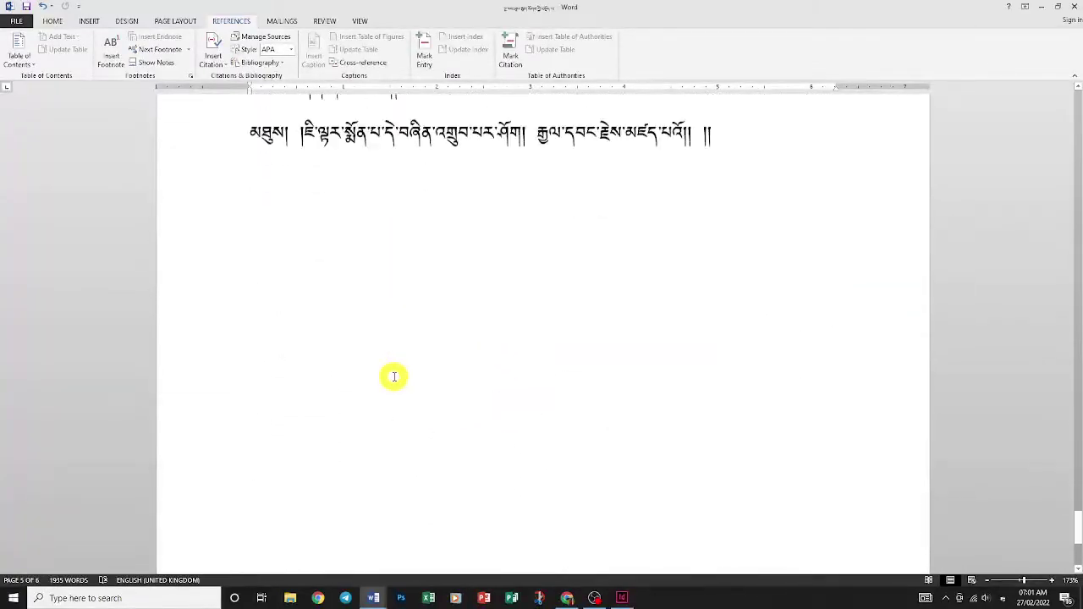
{"action": "scroll", "coordinate": [392, 378], "scroll_direction": "up", "scroll_amount": 5}
{"action": "scroll", "coordinate": [392, 378], "scroll_direction": "up", "scroll_amount": 5}
{"action": "scroll", "coordinate": [393, 378], "scroll_direction": "up", "scroll_amount": 3}
{"action": "scroll", "coordinate": [392, 376], "scroll_direction": "up", "scroll_amount": 5}
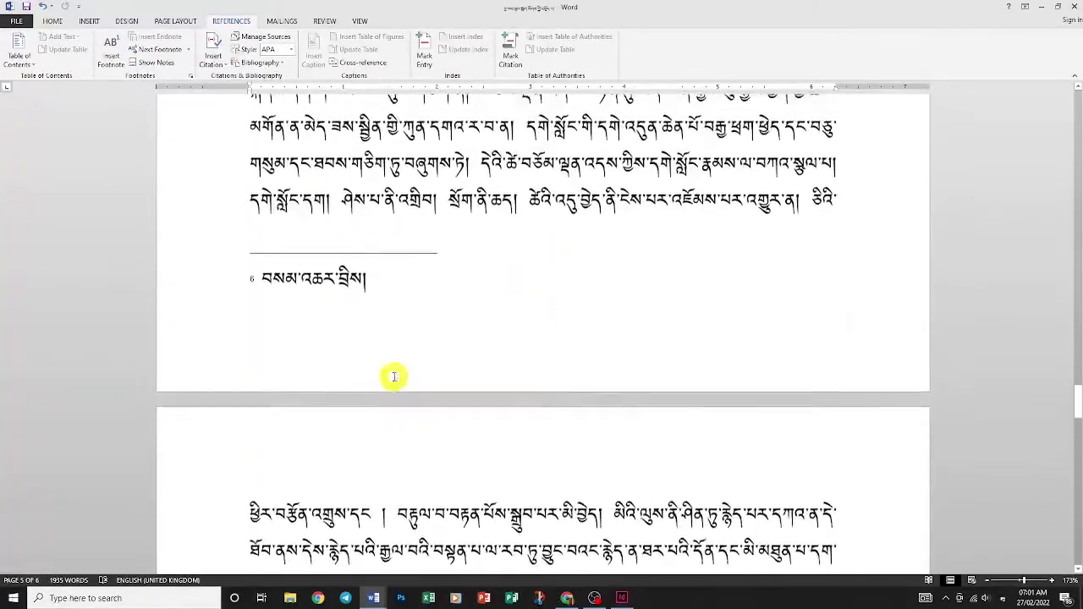
{"action": "scroll", "coordinate": [391, 375], "scroll_direction": "up", "scroll_amount": 4}
Step: From the body text, step back and forth between footnote references with Next Footnote
{"action": "left_click", "coordinate": [548, 314]}
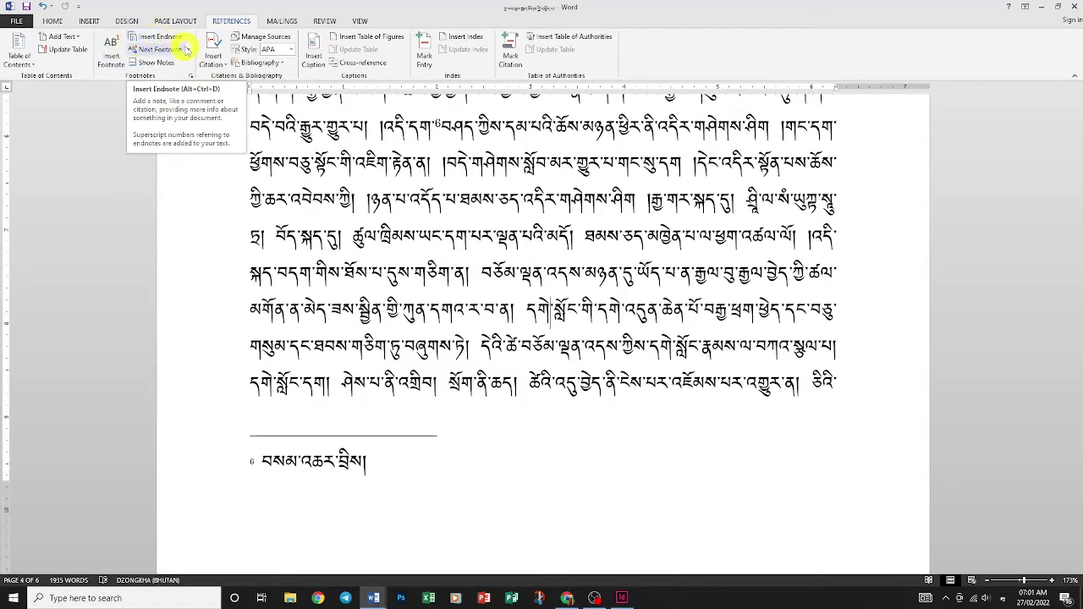
{"action": "left_click", "coordinate": [192, 51]}
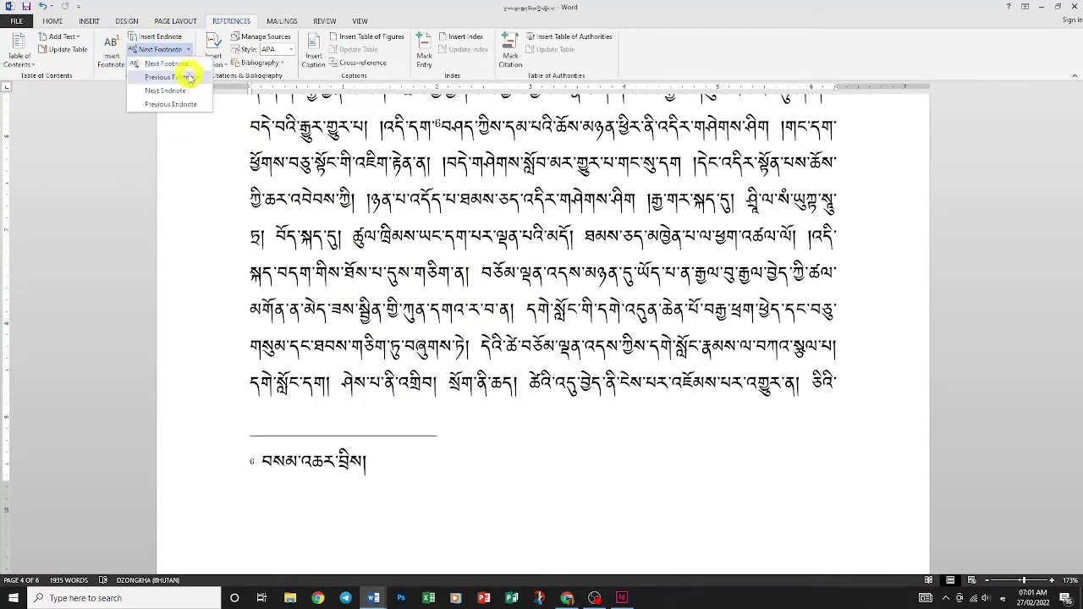
{"action": "left_click", "coordinate": [188, 77]}
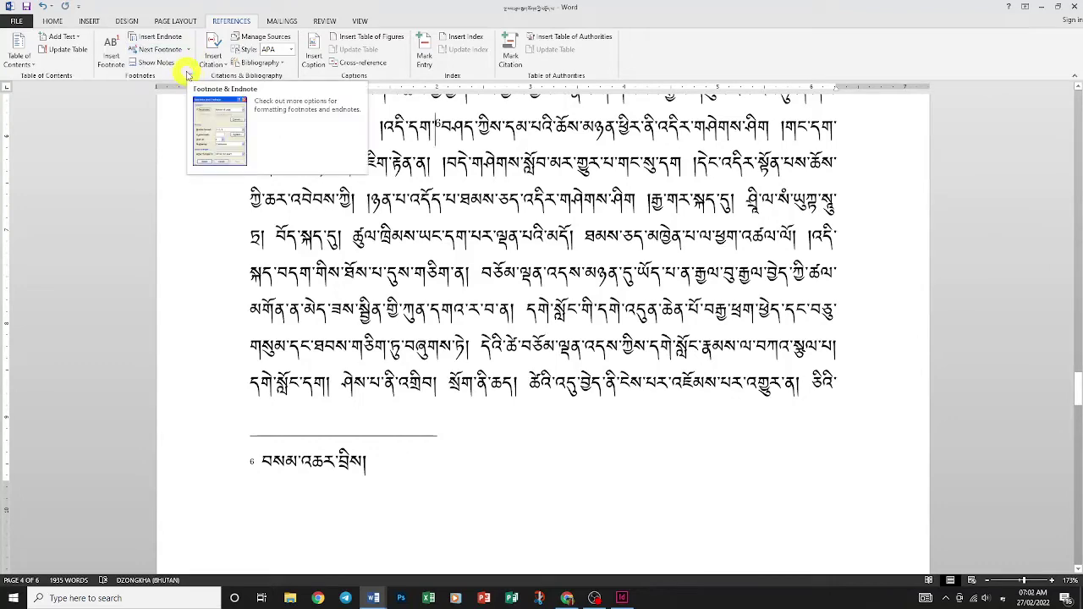
{"action": "left_click", "coordinate": [178, 49]}
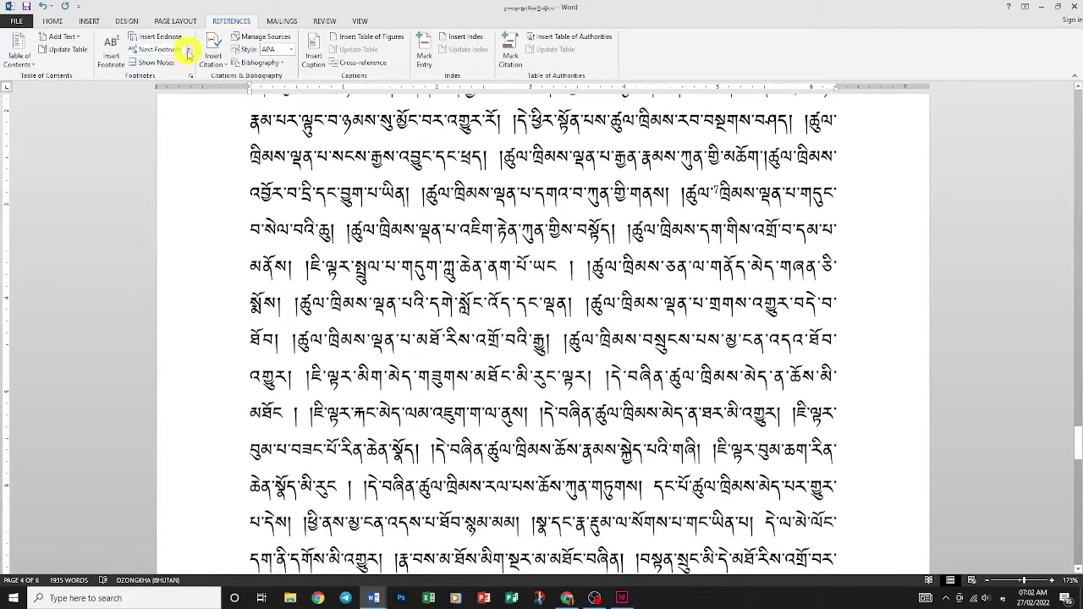
{"action": "left_click", "coordinate": [174, 51]}
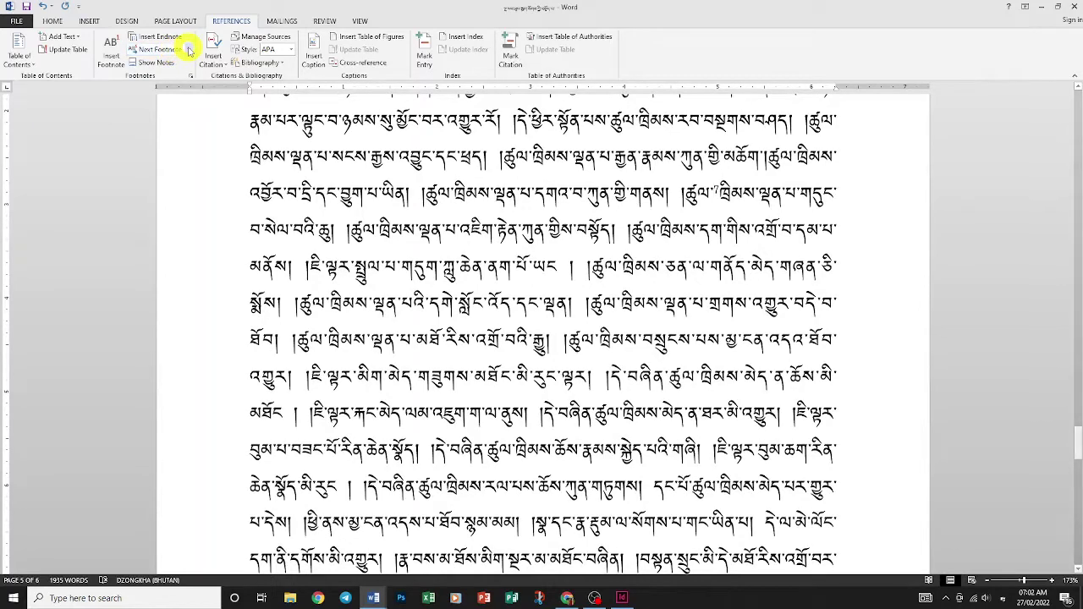
{"action": "left_click", "coordinate": [188, 49]}
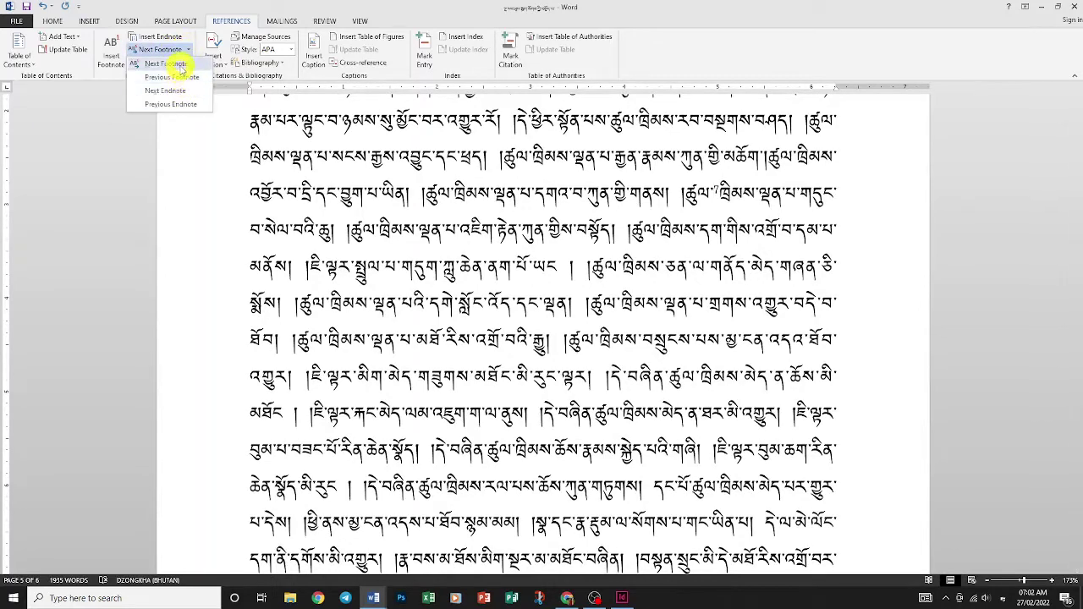
{"action": "left_click", "coordinate": [180, 65]}
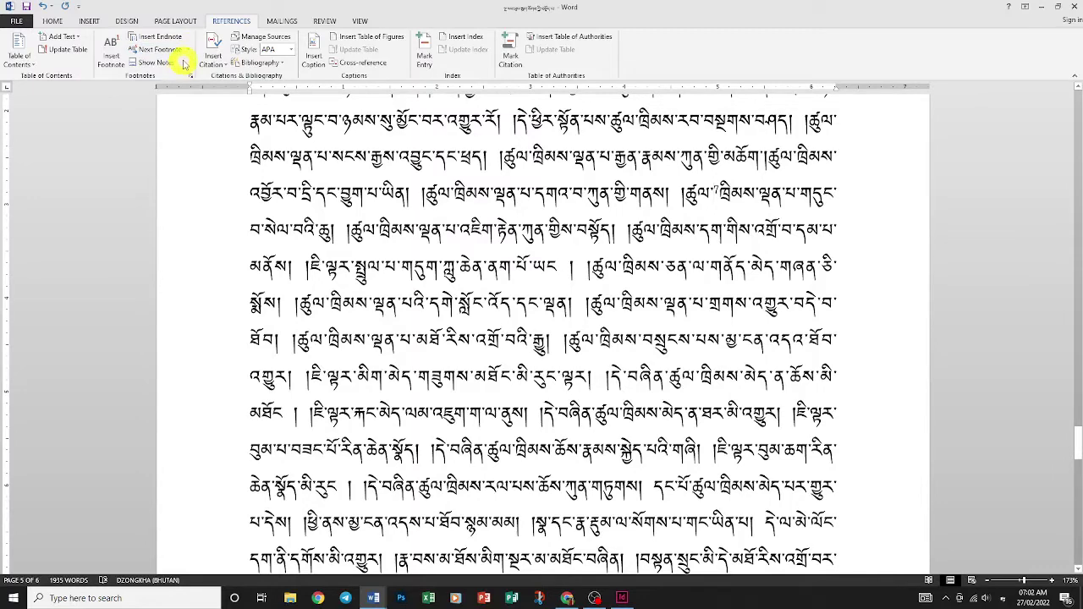
{"action": "left_click", "coordinate": [188, 51]}
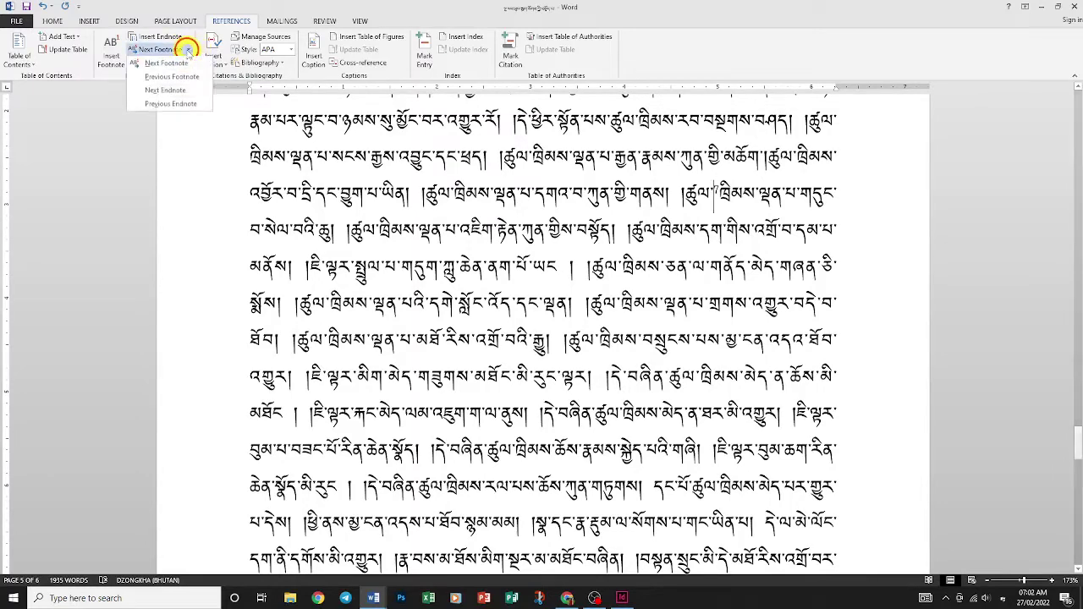
{"action": "left_click", "coordinate": [181, 91]}
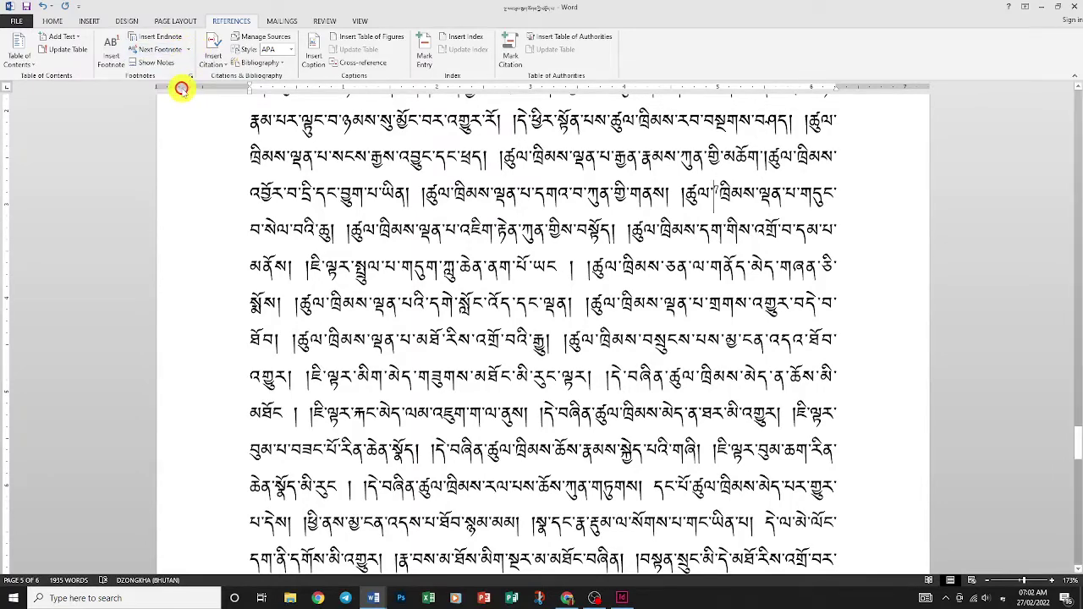
{"action": "left_click", "coordinate": [192, 51]}
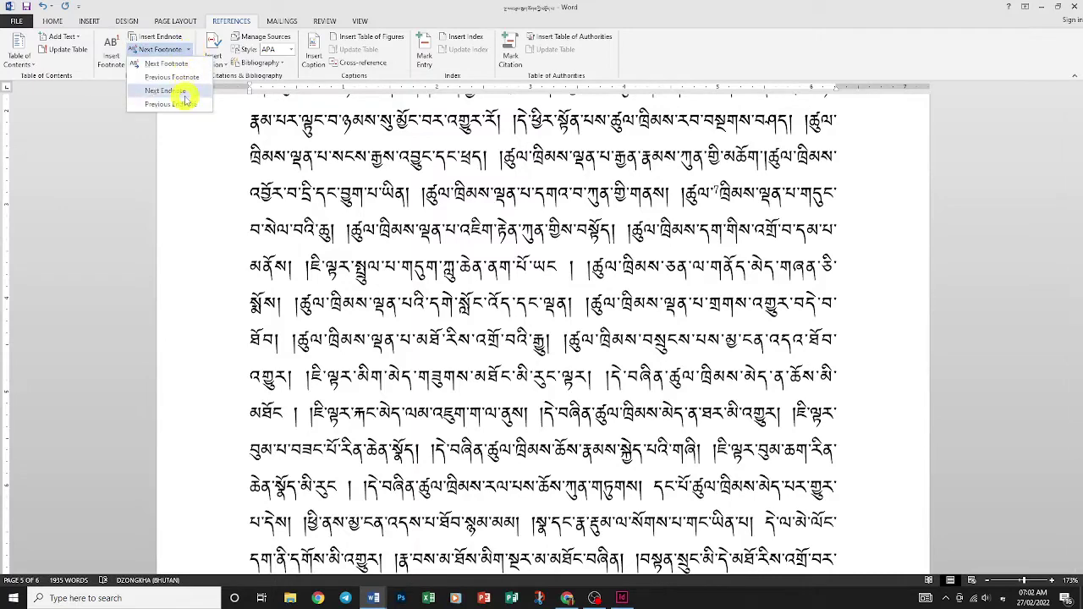
{"action": "left_click", "coordinate": [189, 78]}
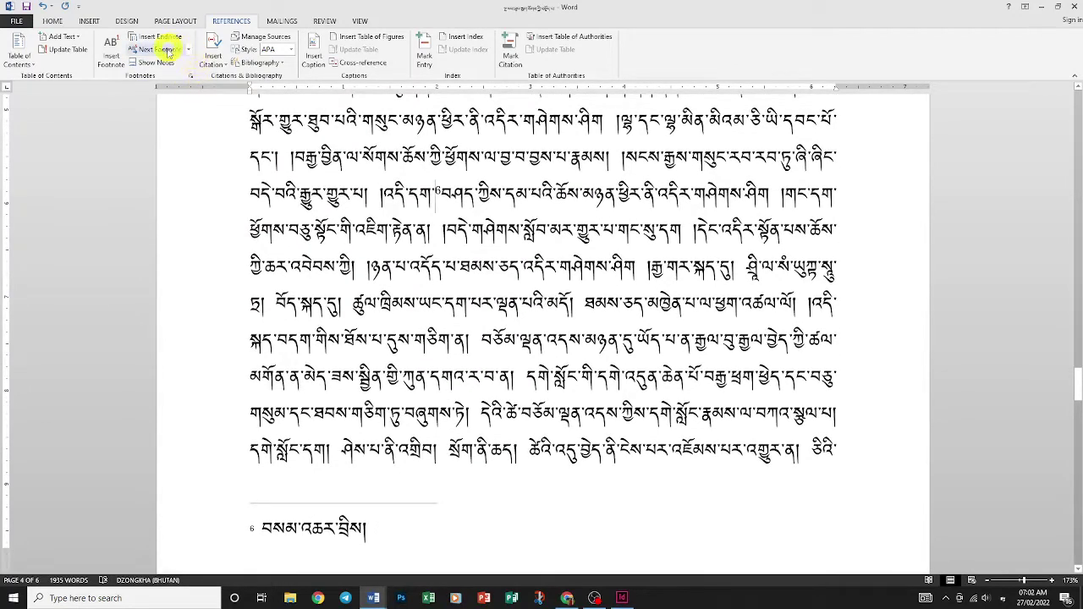
Step: Advance to the next footnote and reopen the Footnote and Endnote settings
{"action": "left_click", "coordinate": [168, 50]}
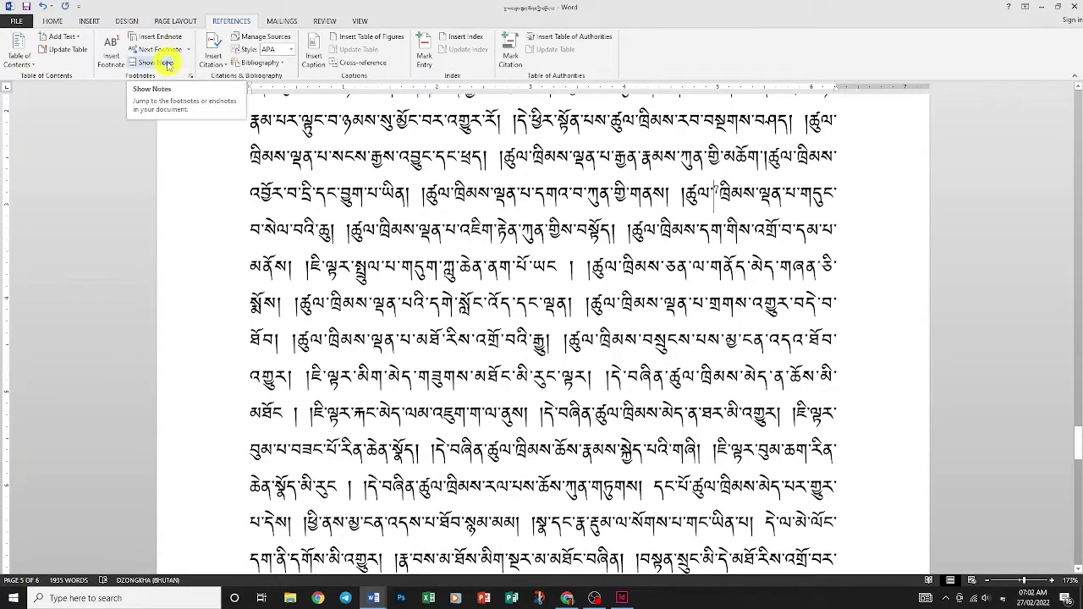
{"action": "left_click", "coordinate": [166, 65]}
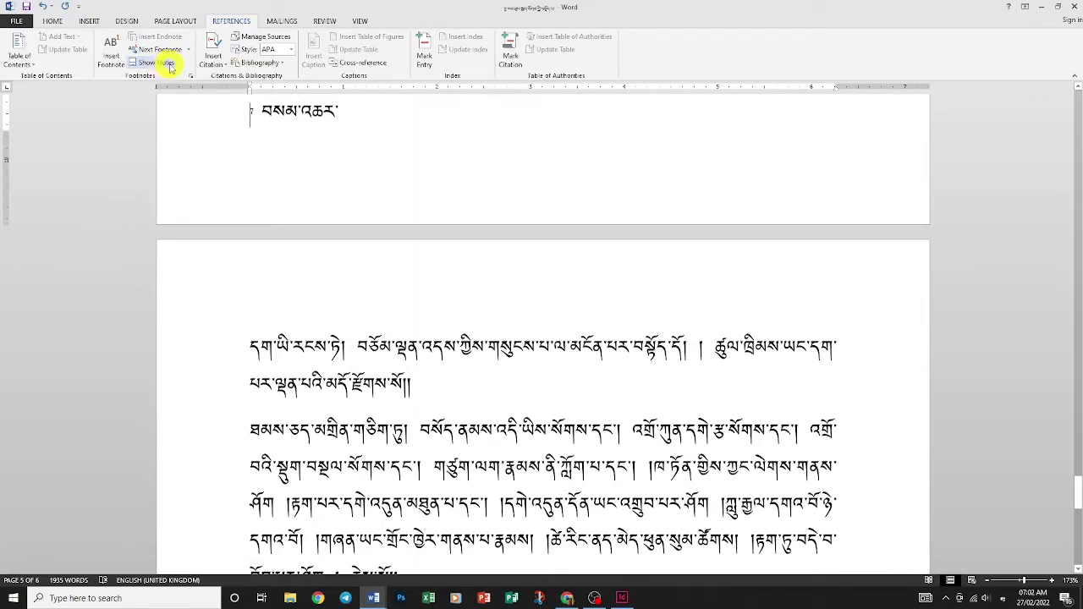
{"action": "left_click", "coordinate": [168, 49]}
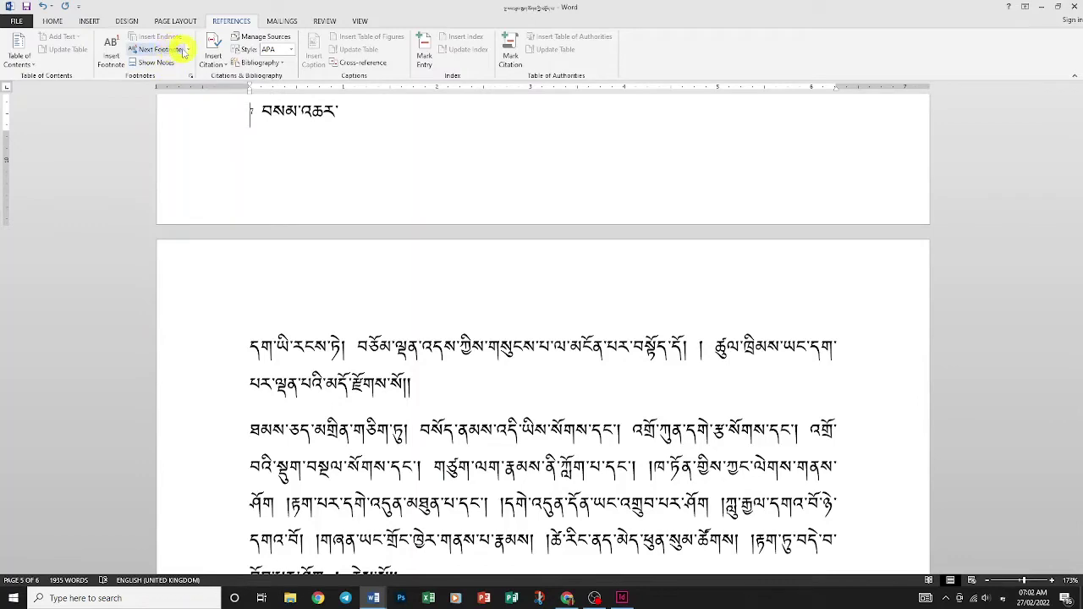
{"action": "left_click", "coordinate": [182, 51]}
{"action": "left_click", "coordinate": [174, 76]}
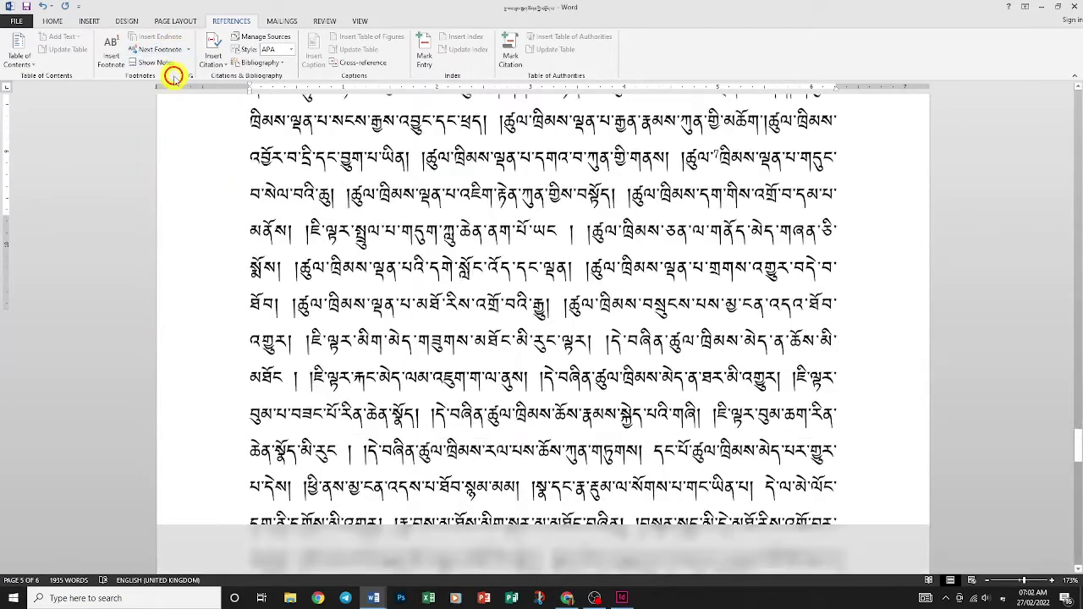
{"action": "left_click", "coordinate": [185, 49]}
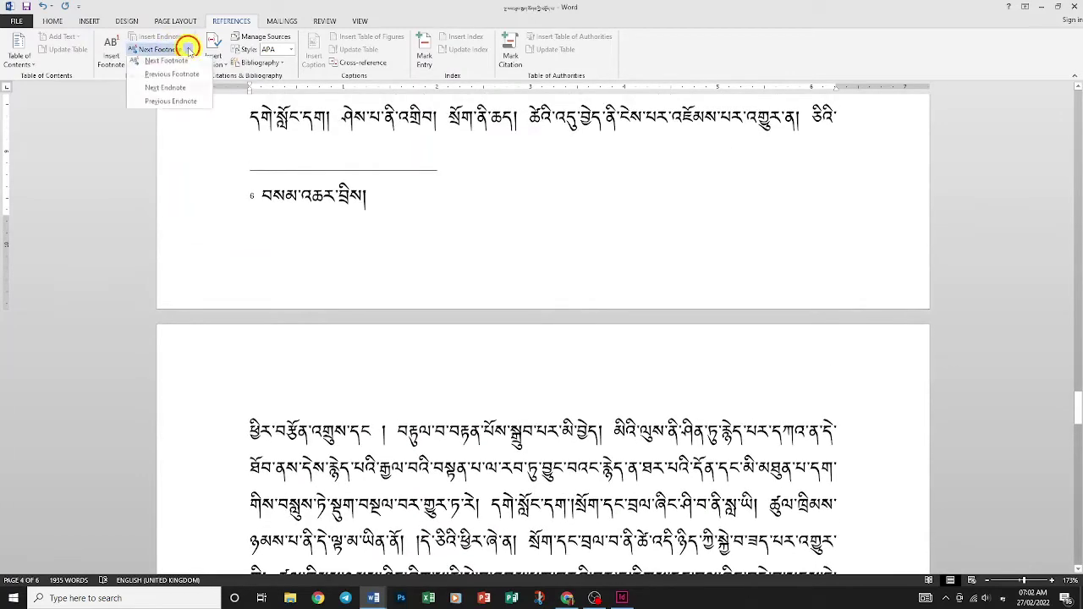
{"action": "left_click", "coordinate": [173, 64]}
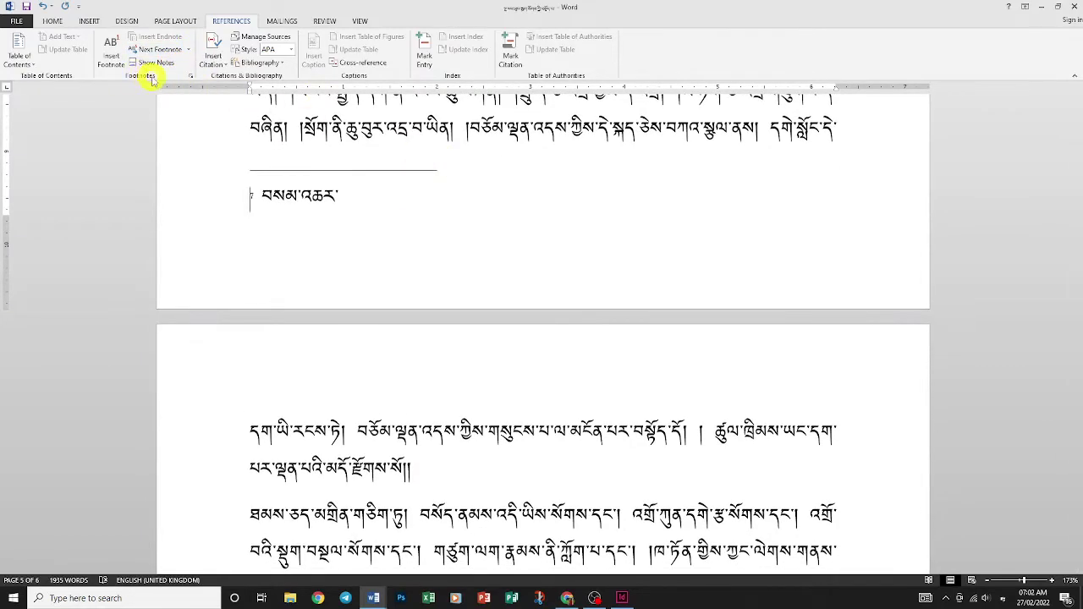
{"action": "left_click", "coordinate": [193, 77]}
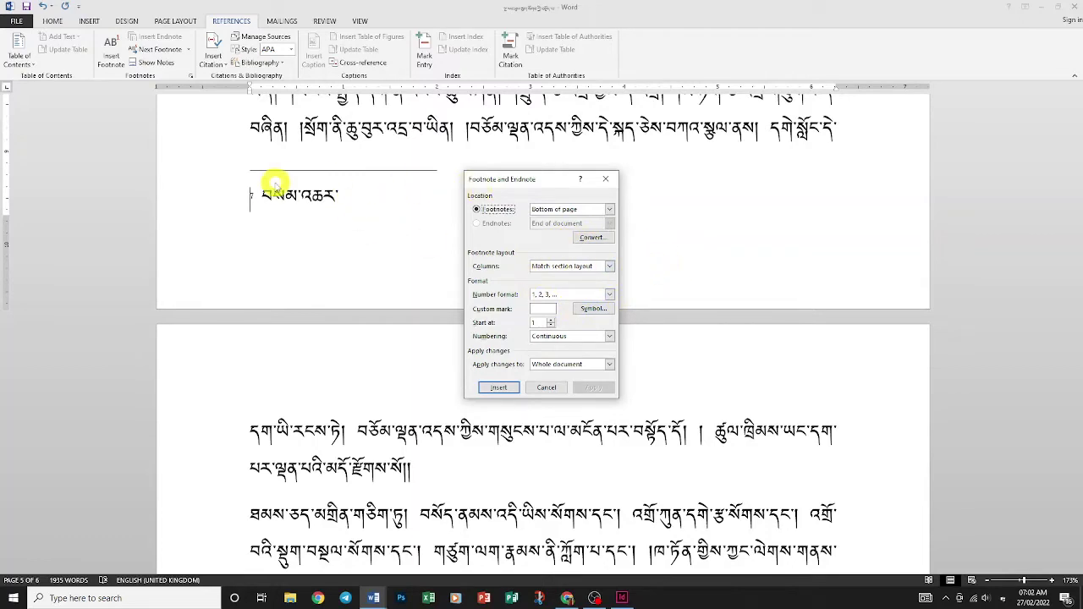
Step: Close the note settings and give page 5's footnote number the DDC Uchen Numbers font
{"action": "left_click", "coordinate": [606, 179]}
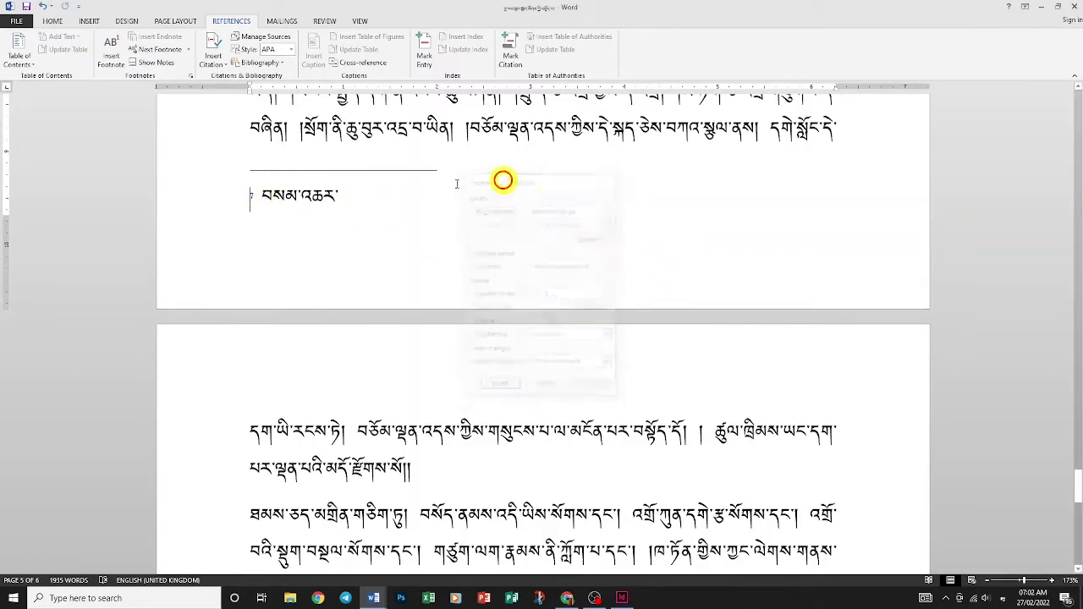
{"action": "right_click", "coordinate": [250, 196]}
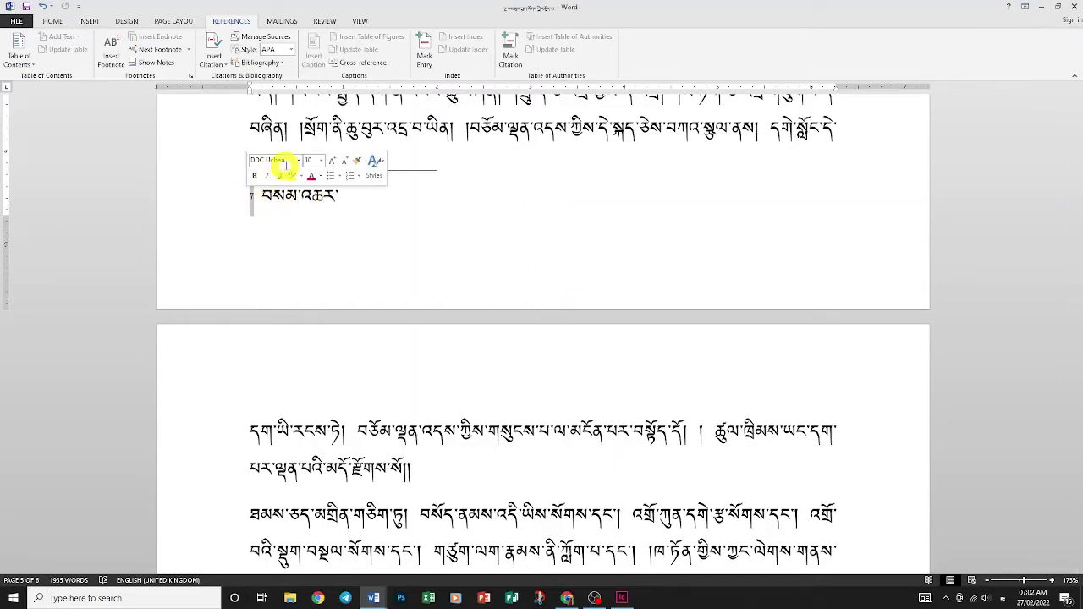
{"action": "left_click", "coordinate": [298, 160]}
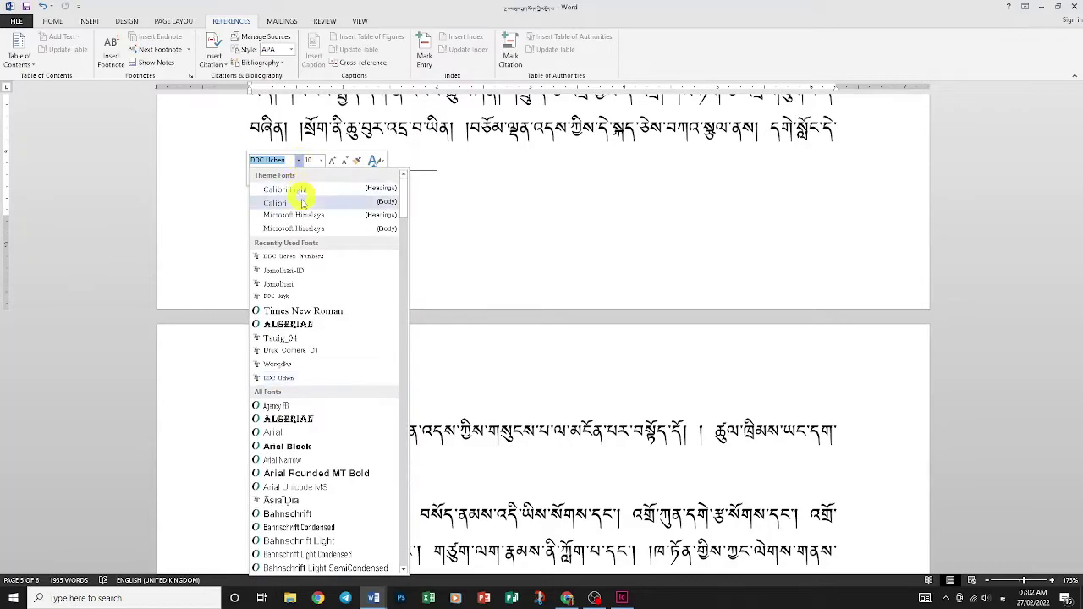
{"action": "left_click", "coordinate": [310, 256]}
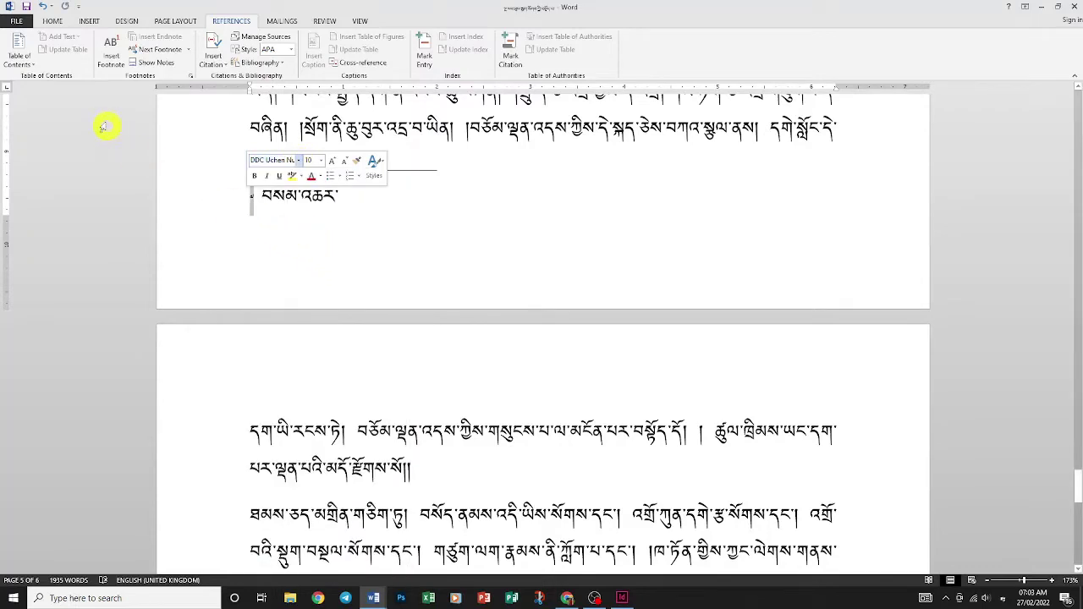
Step: Copy the Tibetan numeral formatting with Format Painter onto the footnote 2 and 3 numbers
{"action": "left_click", "coordinate": [58, 22]}
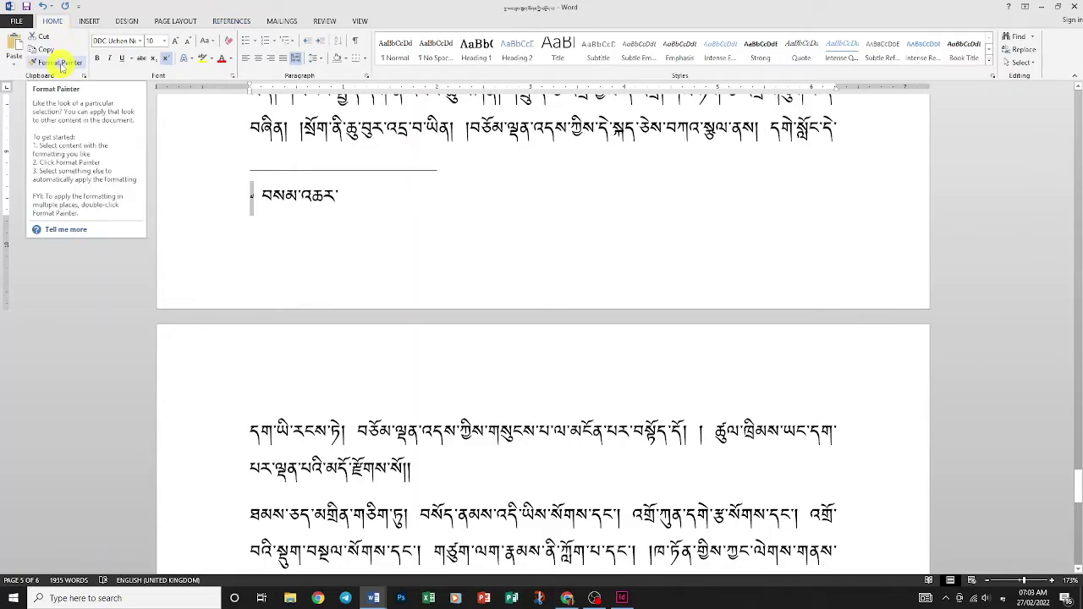
{"action": "left_click", "coordinate": [61, 65]}
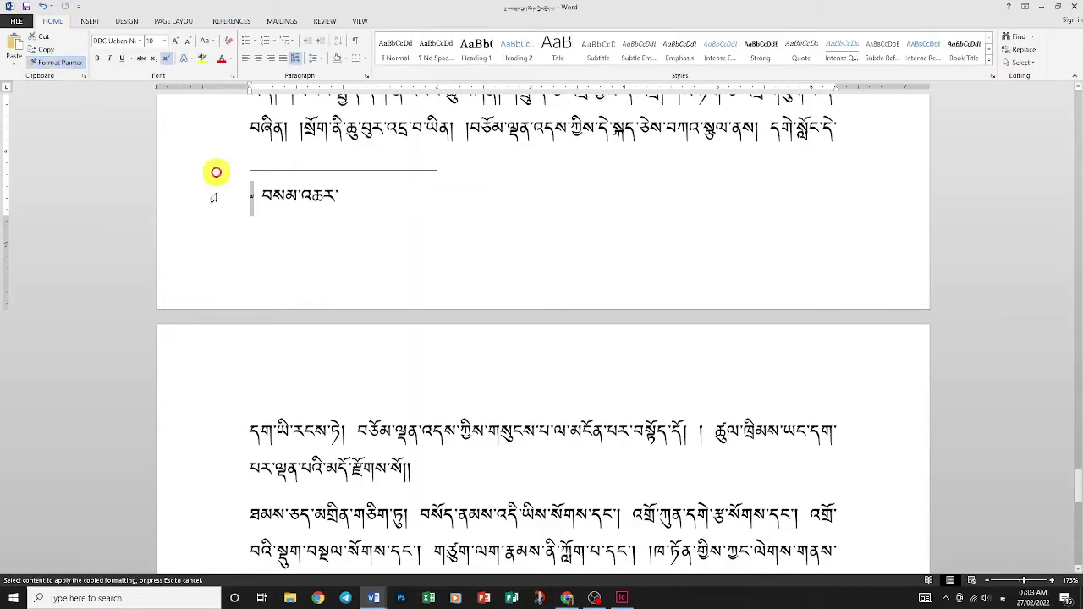
{"action": "scroll", "coordinate": [360, 271], "scroll_direction": "up", "scroll_amount": 5}
{"action": "scroll", "coordinate": [359, 271], "scroll_direction": "up", "scroll_amount": 4}
{"action": "scroll", "coordinate": [359, 270], "scroll_direction": "up", "scroll_amount": 5}
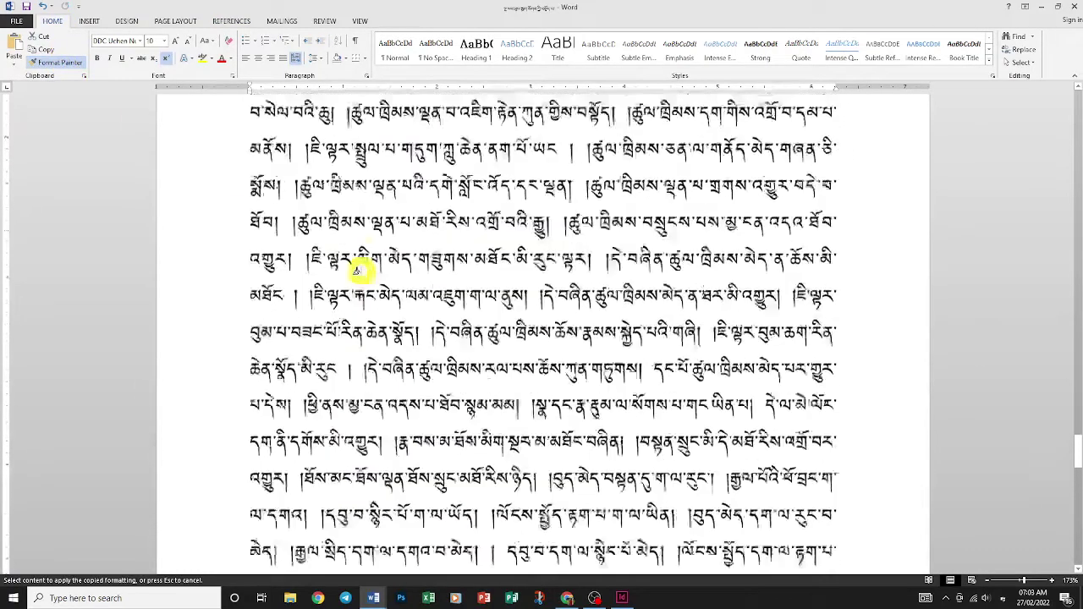
{"action": "scroll", "coordinate": [359, 271], "scroll_direction": "up", "scroll_amount": 5}
{"action": "scroll", "coordinate": [361, 270], "scroll_direction": "up", "scroll_amount": 5}
{"action": "scroll", "coordinate": [361, 270], "scroll_direction": "up", "scroll_amount": 3}
{"action": "scroll", "coordinate": [358, 261], "scroll_direction": "up", "scroll_amount": 2}
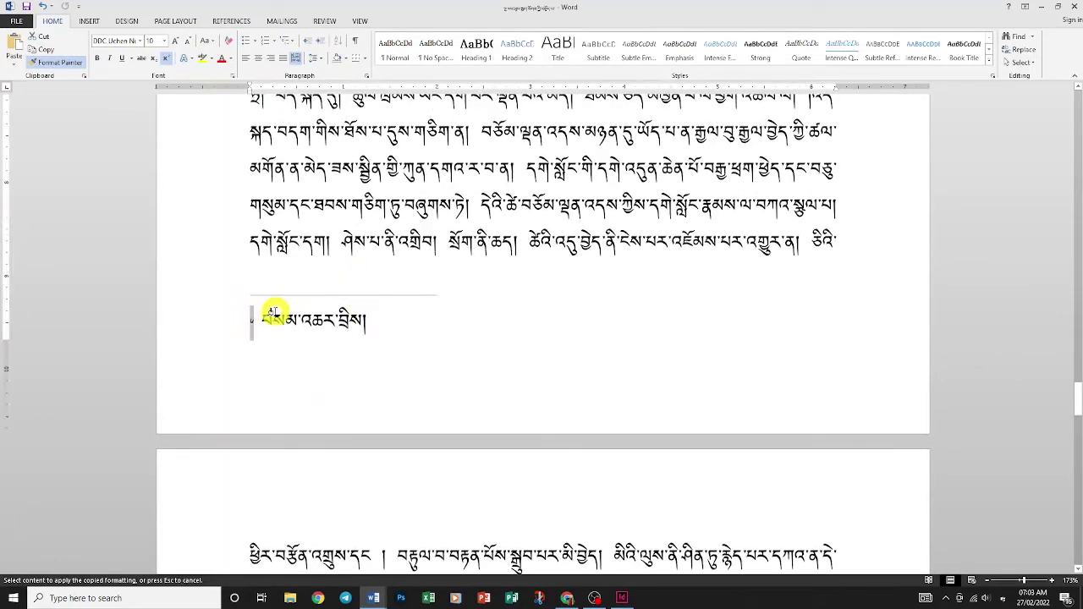
{"action": "scroll", "coordinate": [275, 309], "scroll_direction": "up", "scroll_amount": 5}
{"action": "scroll", "coordinate": [270, 313], "scroll_direction": "up", "scroll_amount": 5}
{"action": "scroll", "coordinate": [270, 312], "scroll_direction": "up", "scroll_amount": 5}
{"action": "scroll", "coordinate": [270, 311], "scroll_direction": "up", "scroll_amount": 5}
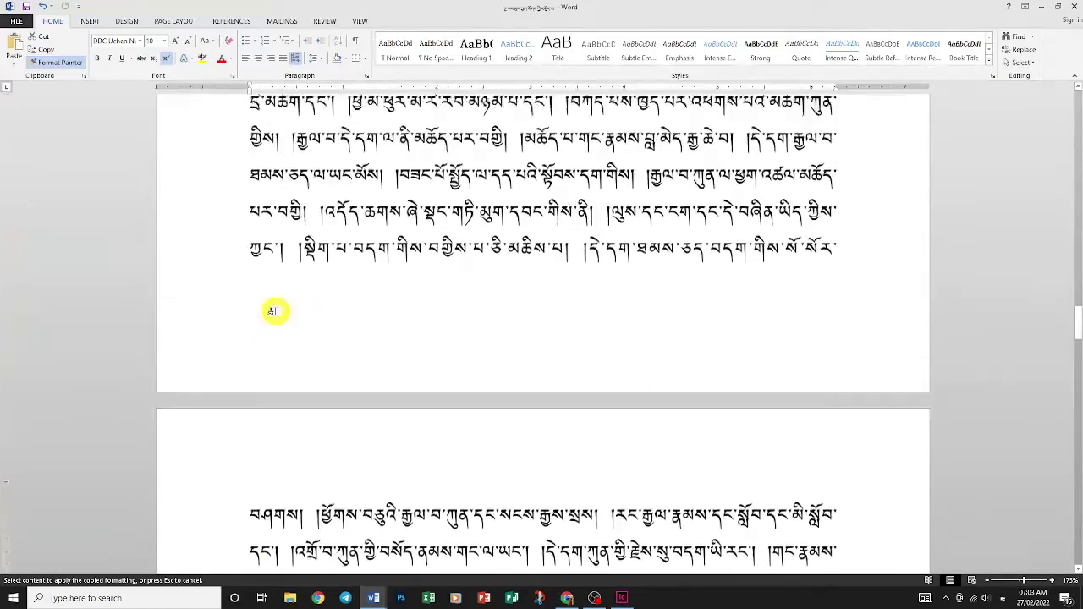
{"action": "scroll", "coordinate": [271, 311], "scroll_direction": "up", "scroll_amount": 5}
{"action": "scroll", "coordinate": [271, 311], "scroll_direction": "up", "scroll_amount": 5}
{"action": "scroll", "coordinate": [271, 311], "scroll_direction": "up", "scroll_amount": 5}
{"action": "scroll", "coordinate": [275, 309], "scroll_direction": "up", "scroll_amount": 3}
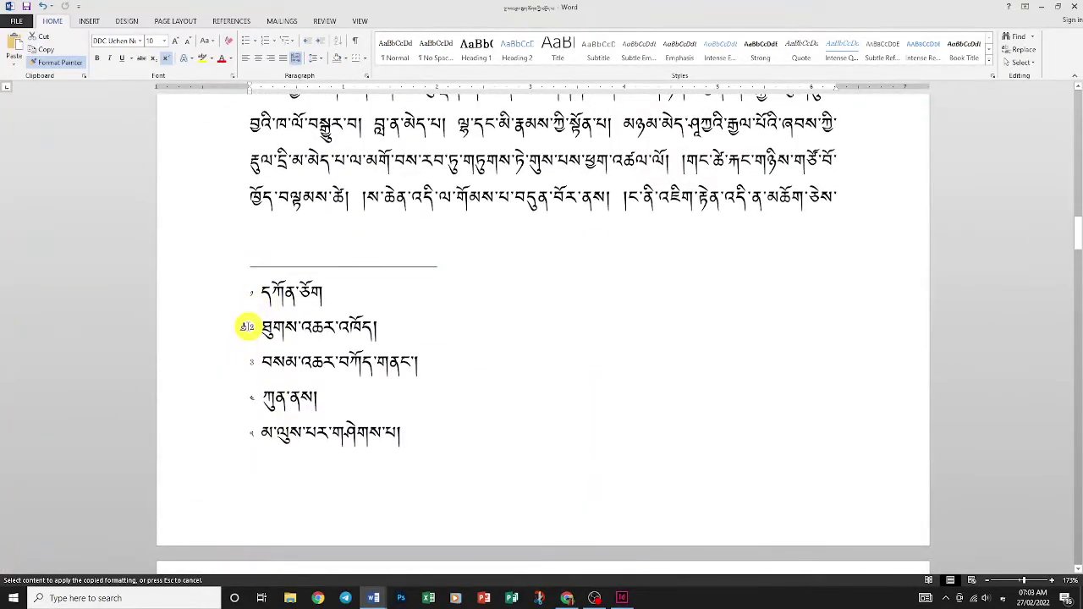
{"action": "left_click", "coordinate": [252, 327]}
{"action": "left_click", "coordinate": [239, 362]}
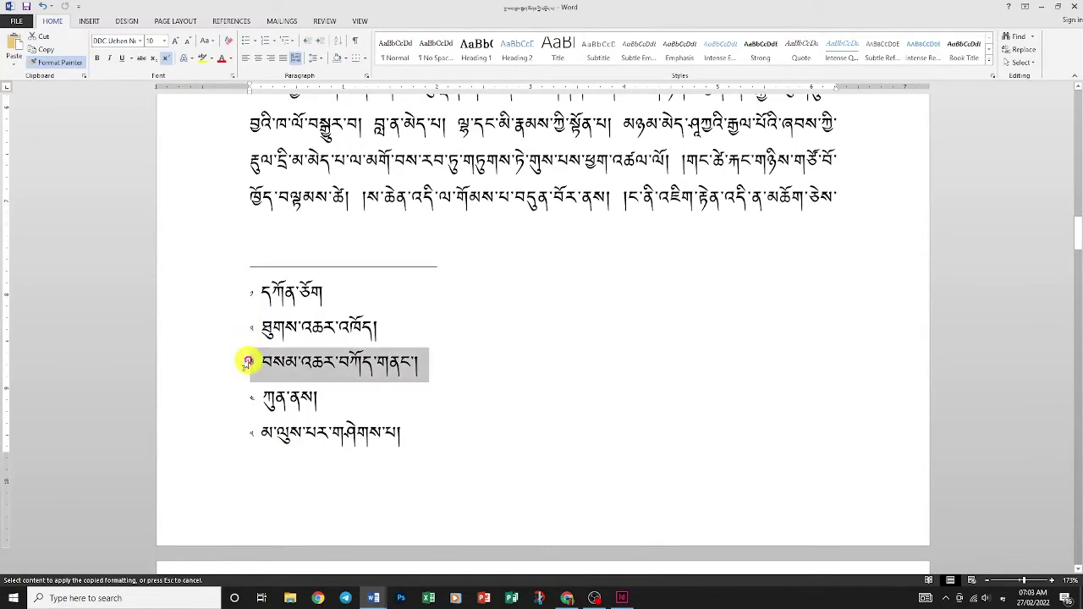
Step: Paint footnote 2's text formatting onto footnote 3's text to match its size
{"action": "left_click", "coordinate": [343, 360]}
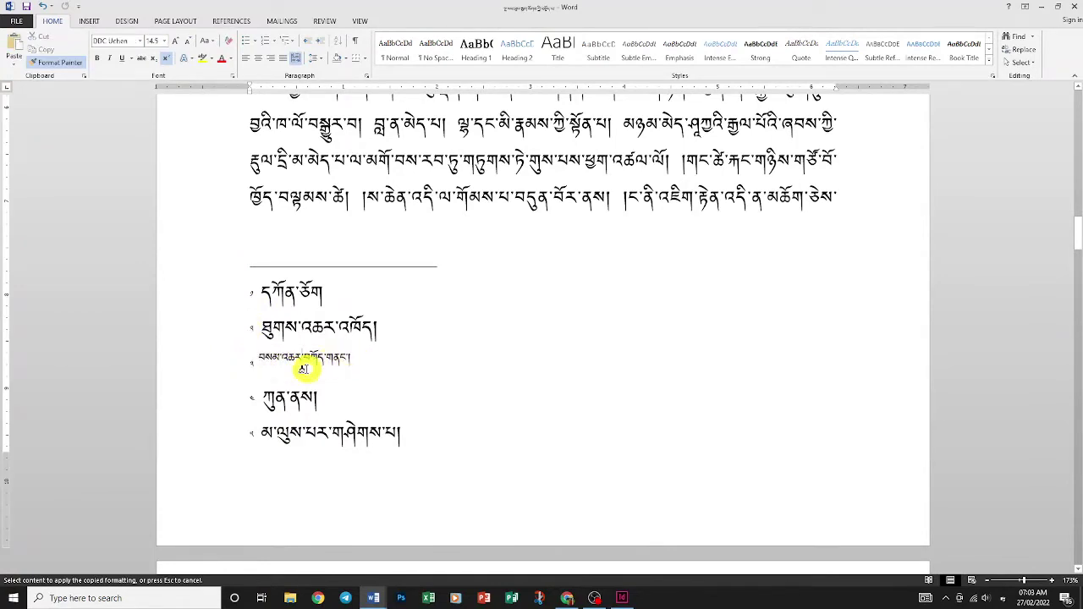
{"action": "left_click", "coordinate": [638, 355]}
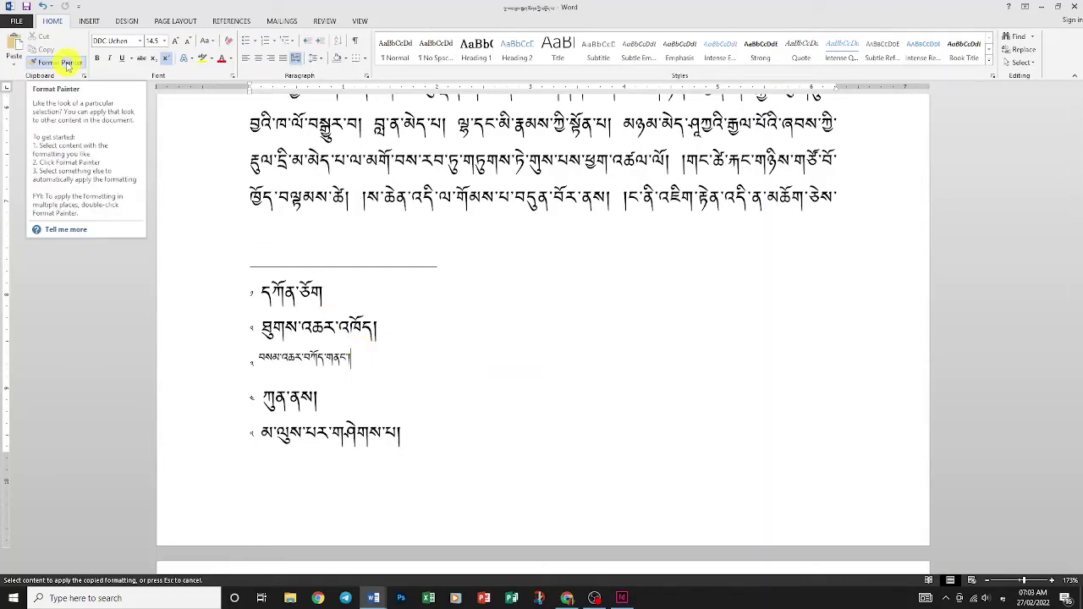
{"action": "left_click", "coordinate": [68, 64]}
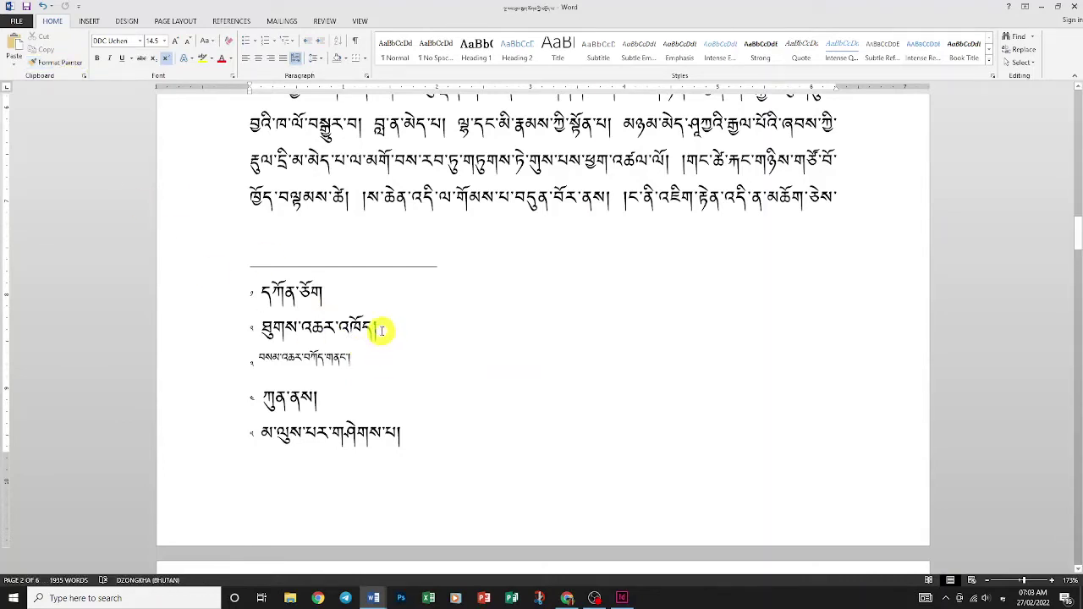
{"action": "left_click_drag", "start_coordinate": [380, 330], "coordinate": [266, 330]}
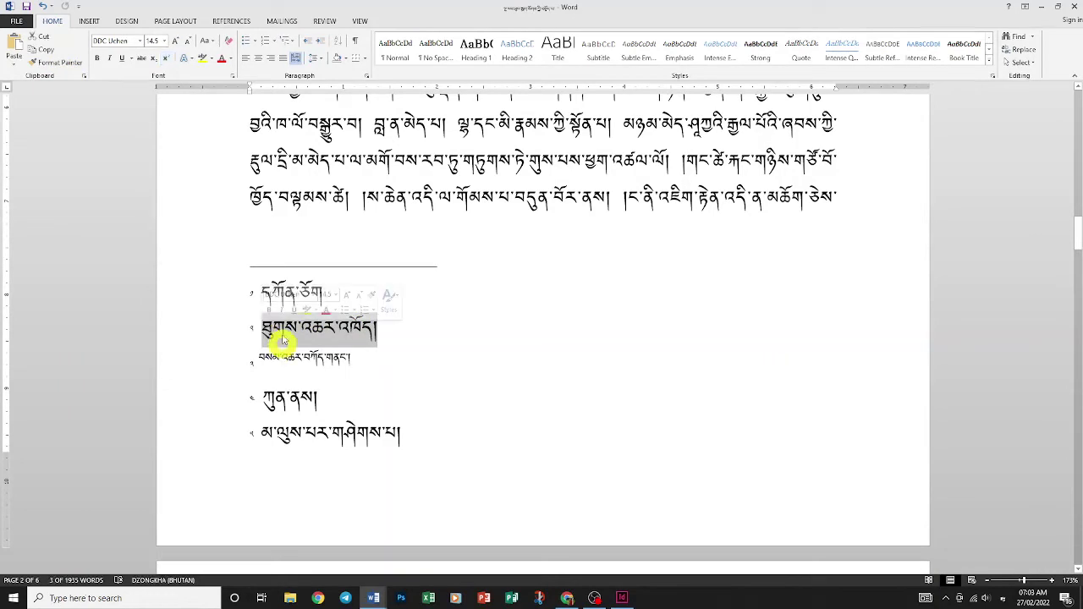
{"action": "left_click", "coordinate": [55, 62]}
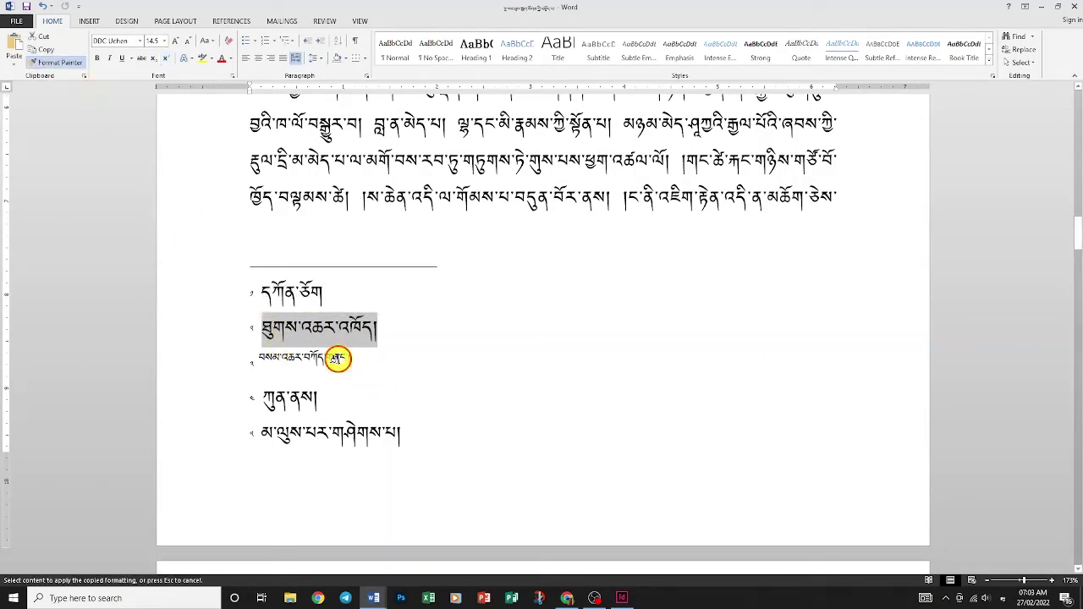
{"action": "left_click", "coordinate": [333, 359]}
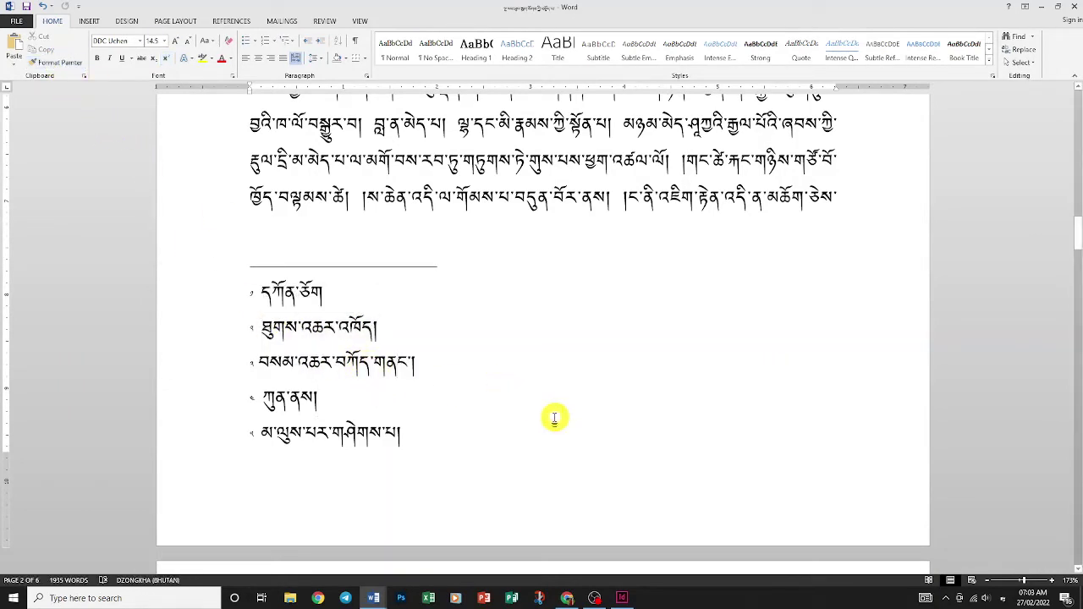
{"action": "scroll", "coordinate": [554, 417], "scroll_direction": "up", "scroll_amount": 3}
{"action": "scroll", "coordinate": [554, 417], "scroll_direction": "up", "scroll_amount": 3}
{"action": "scroll", "coordinate": [554, 417], "scroll_direction": "up", "scroll_amount": 3}
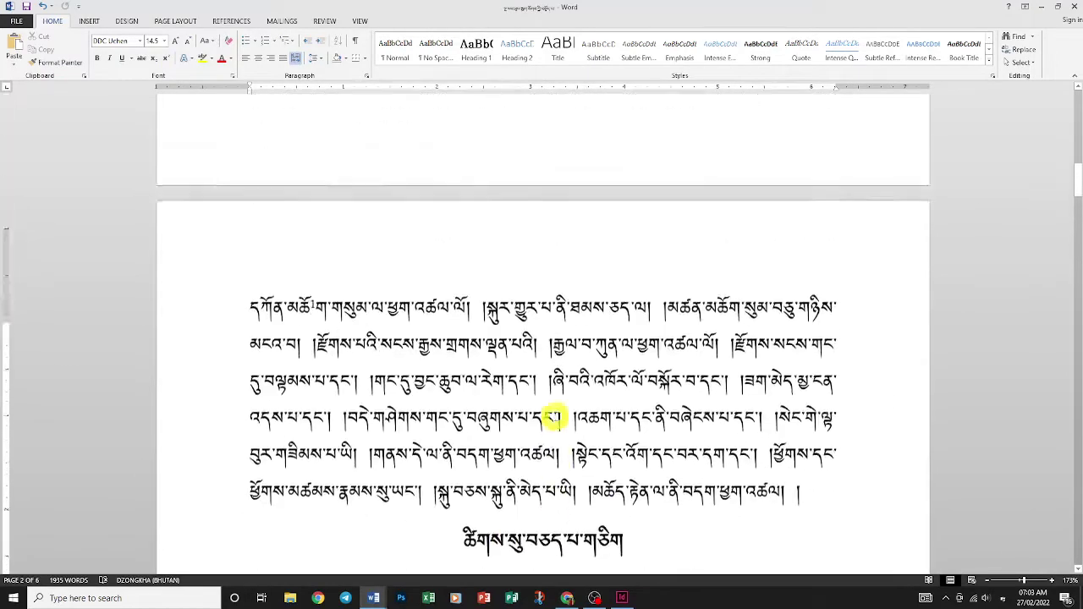
{"action": "scroll", "coordinate": [554, 417], "scroll_direction": "up", "scroll_amount": 3}
{"action": "scroll", "coordinate": [554, 417], "scroll_direction": "up", "scroll_amount": 5}
{"action": "scroll", "coordinate": [554, 417], "scroll_direction": "up", "scroll_amount": 3}
{"action": "scroll", "coordinate": [557, 415], "scroll_direction": "up", "scroll_amount": 3}
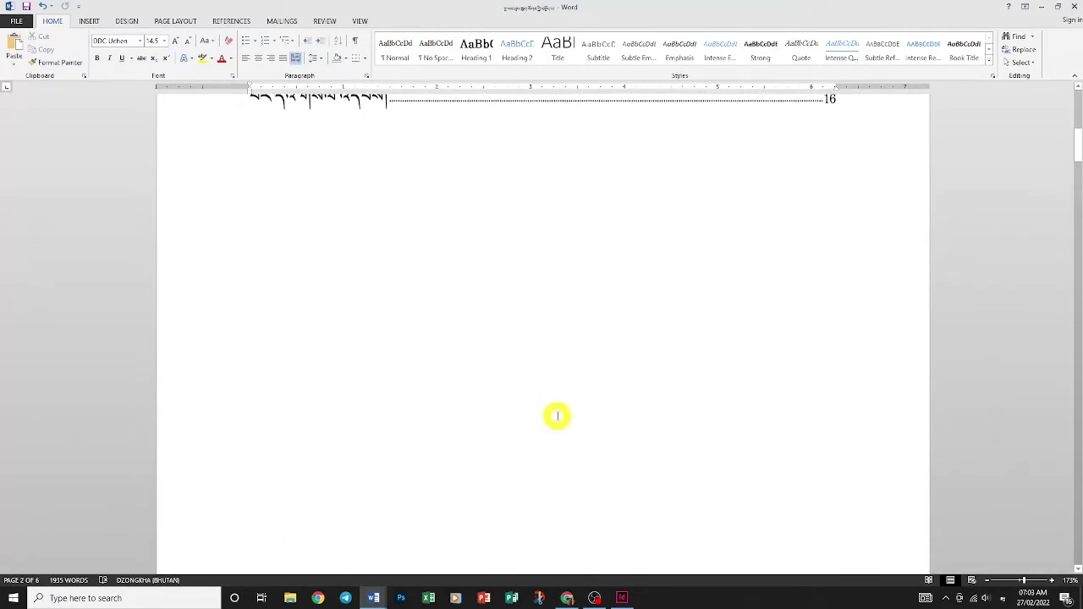
{"action": "scroll", "coordinate": [556, 416], "scroll_direction": "down", "scroll_amount": 3}
{"action": "scroll", "coordinate": [557, 415], "scroll_direction": "down", "scroll_amount": 3}
{"action": "scroll", "coordinate": [557, 416], "scroll_direction": "down", "scroll_amount": 3}
{"action": "scroll", "coordinate": [556, 415], "scroll_direction": "down", "scroll_amount": 4}
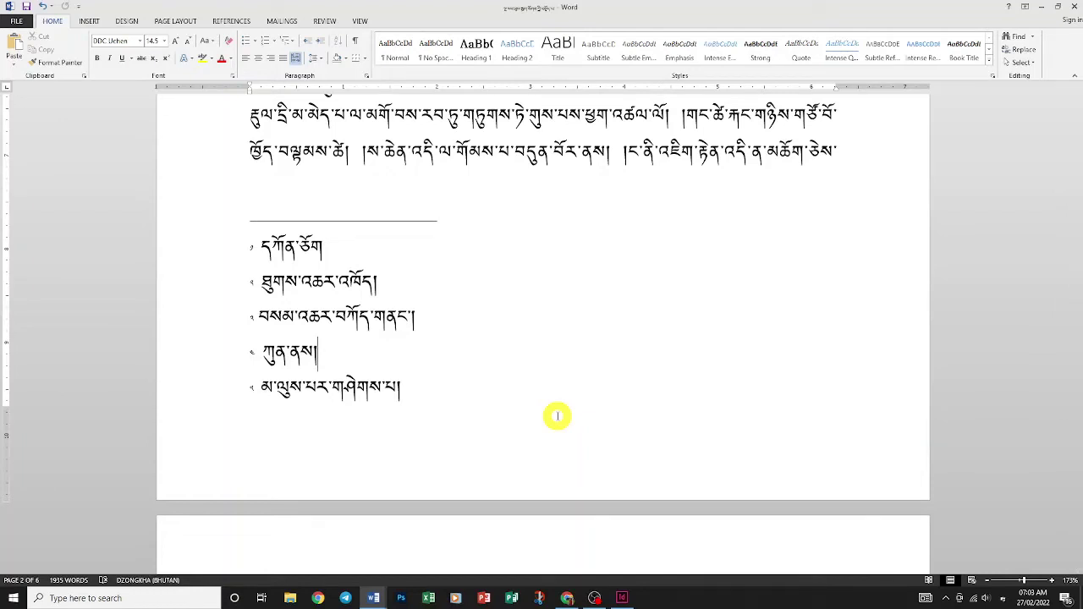
{"action": "scroll", "coordinate": [557, 416], "scroll_direction": "down", "scroll_amount": 1}
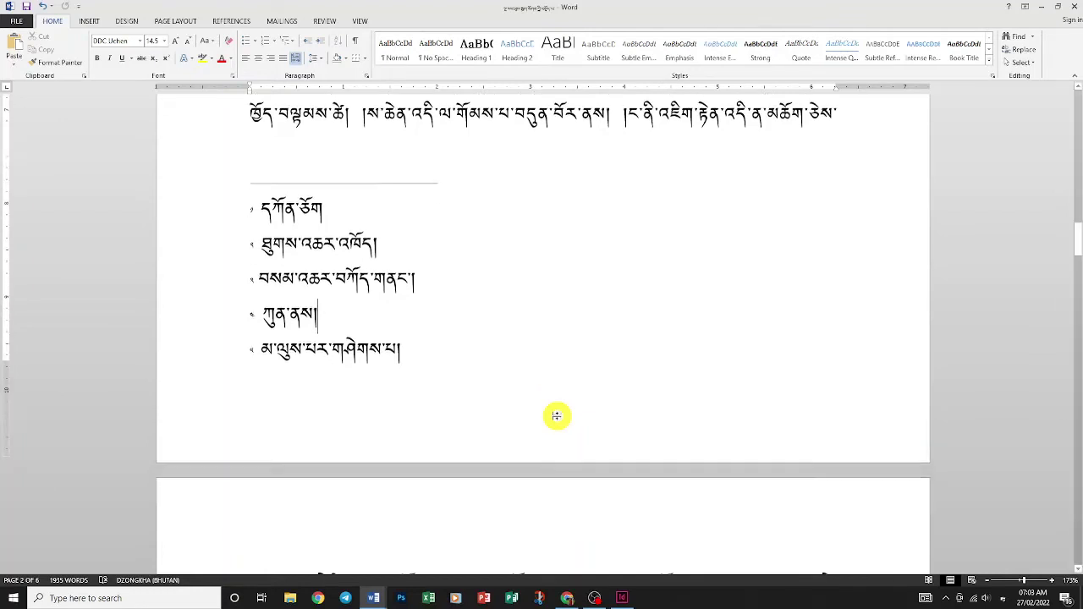
{"action": "scroll", "coordinate": [557, 415], "scroll_direction": "up", "scroll_amount": 2}
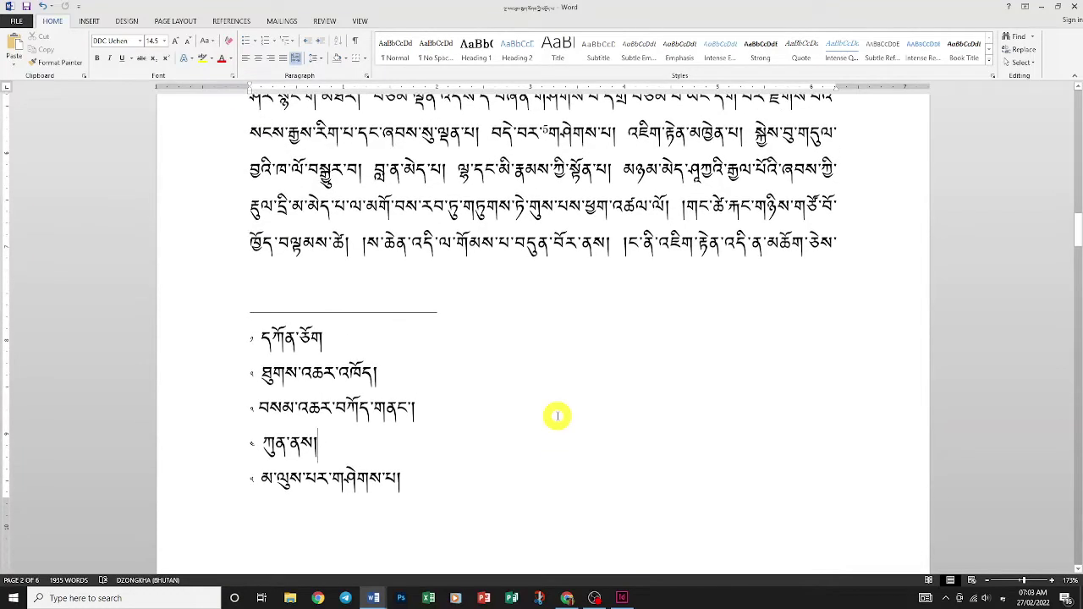
{"action": "scroll", "coordinate": [556, 415], "scroll_direction": "down", "scroll_amount": 2}
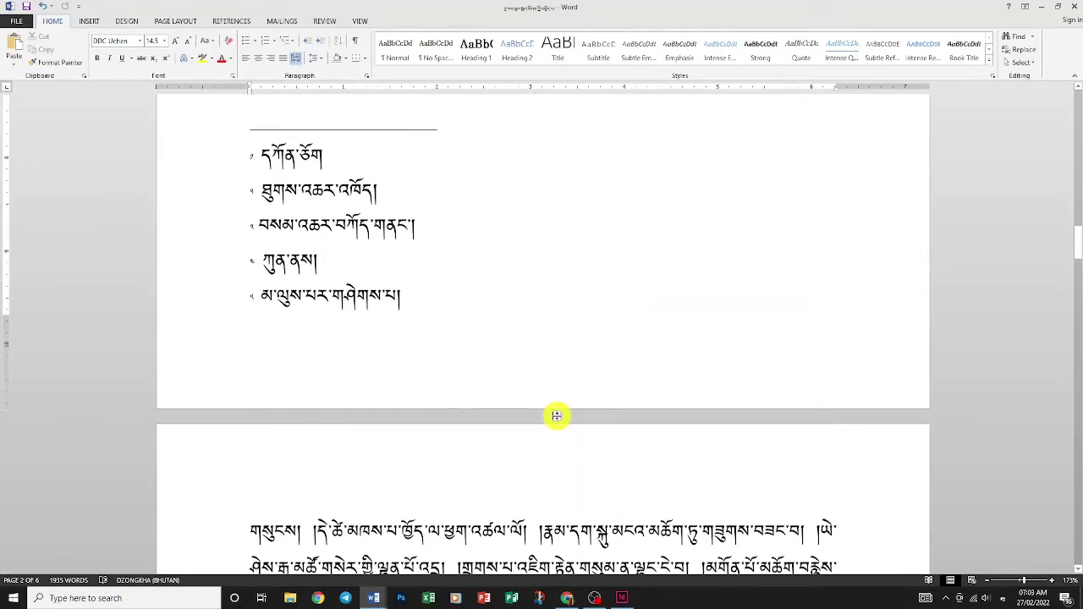
{"action": "scroll", "coordinate": [556, 416], "scroll_direction": "up", "scroll_amount": 2}
{"action": "scroll", "coordinate": [556, 416], "scroll_direction": "up", "scroll_amount": 2}
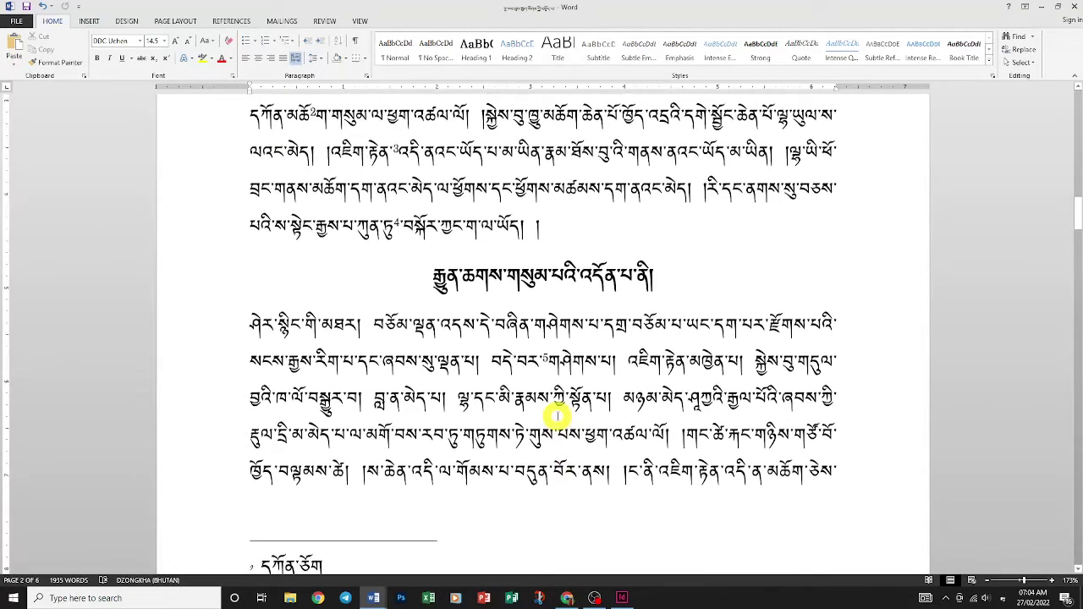
{"action": "scroll", "coordinate": [557, 415], "scroll_direction": "down", "scroll_amount": 2}
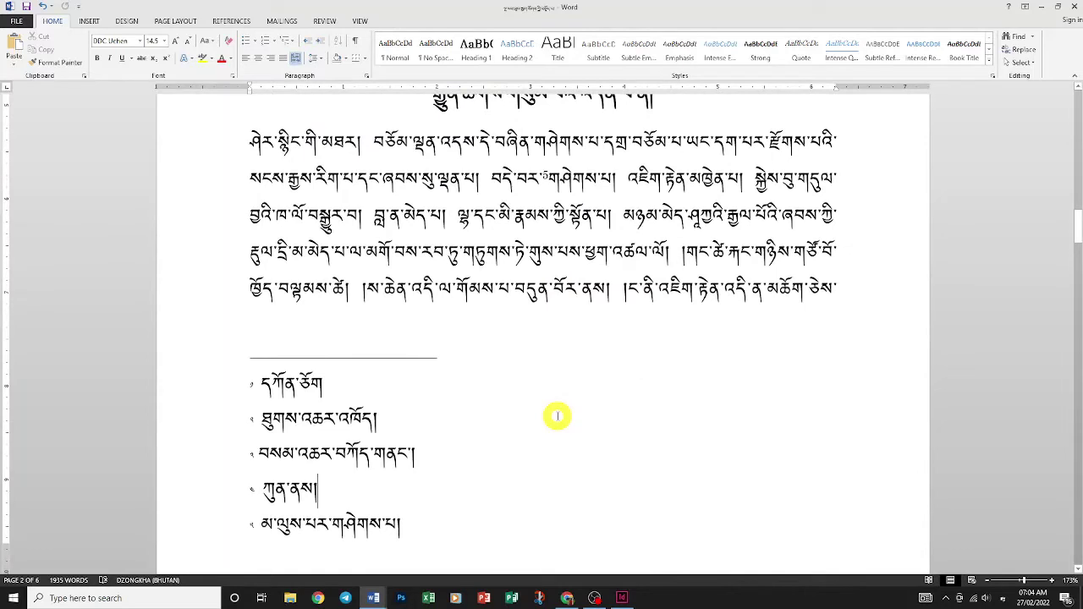